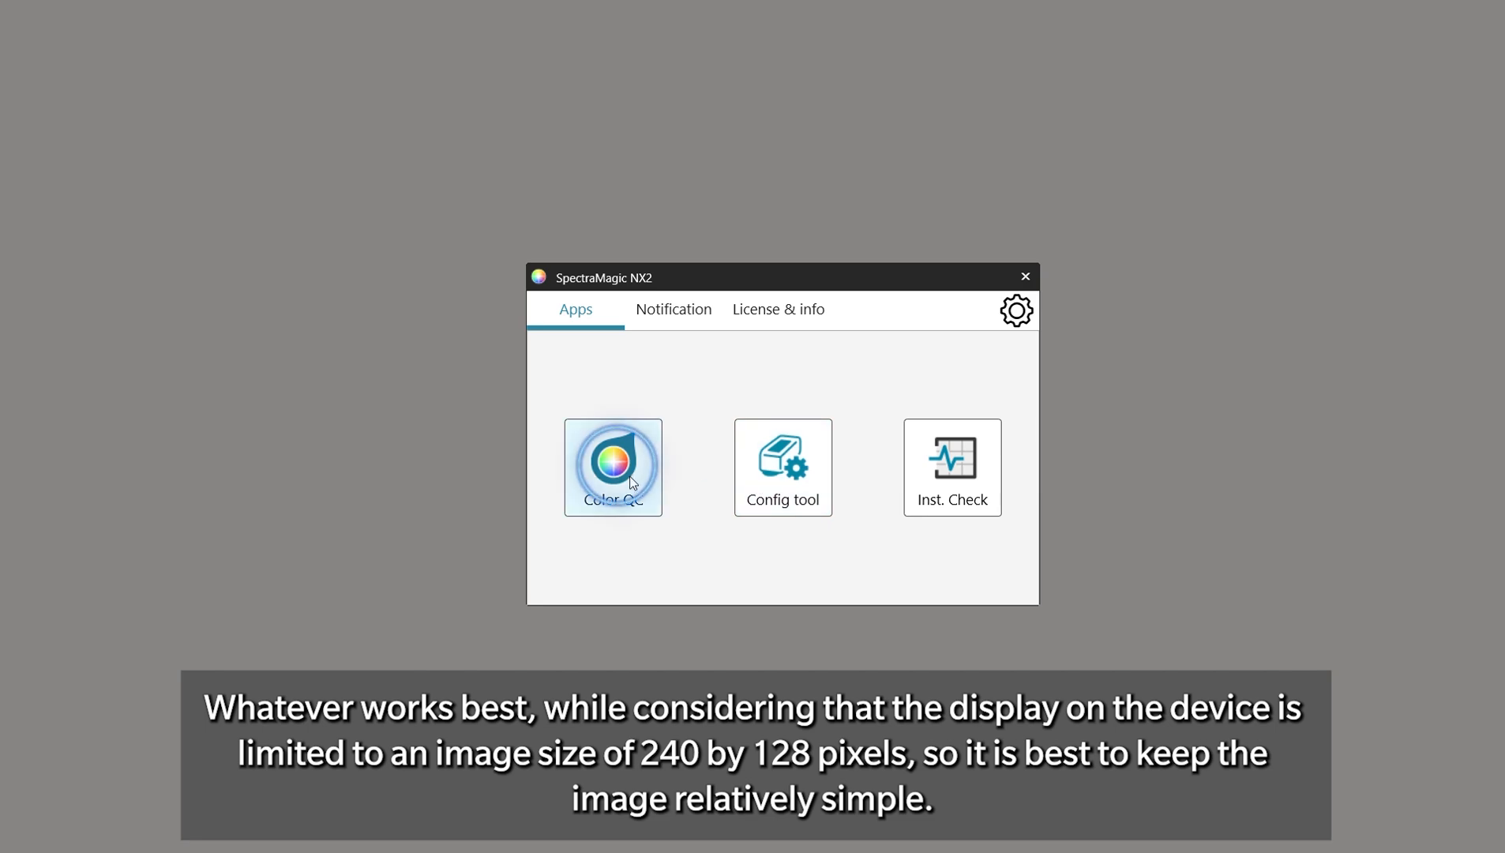
# - Launch Color QC from SpectraMagic NX2 and create a new blank document
pyautogui.click(633, 484)
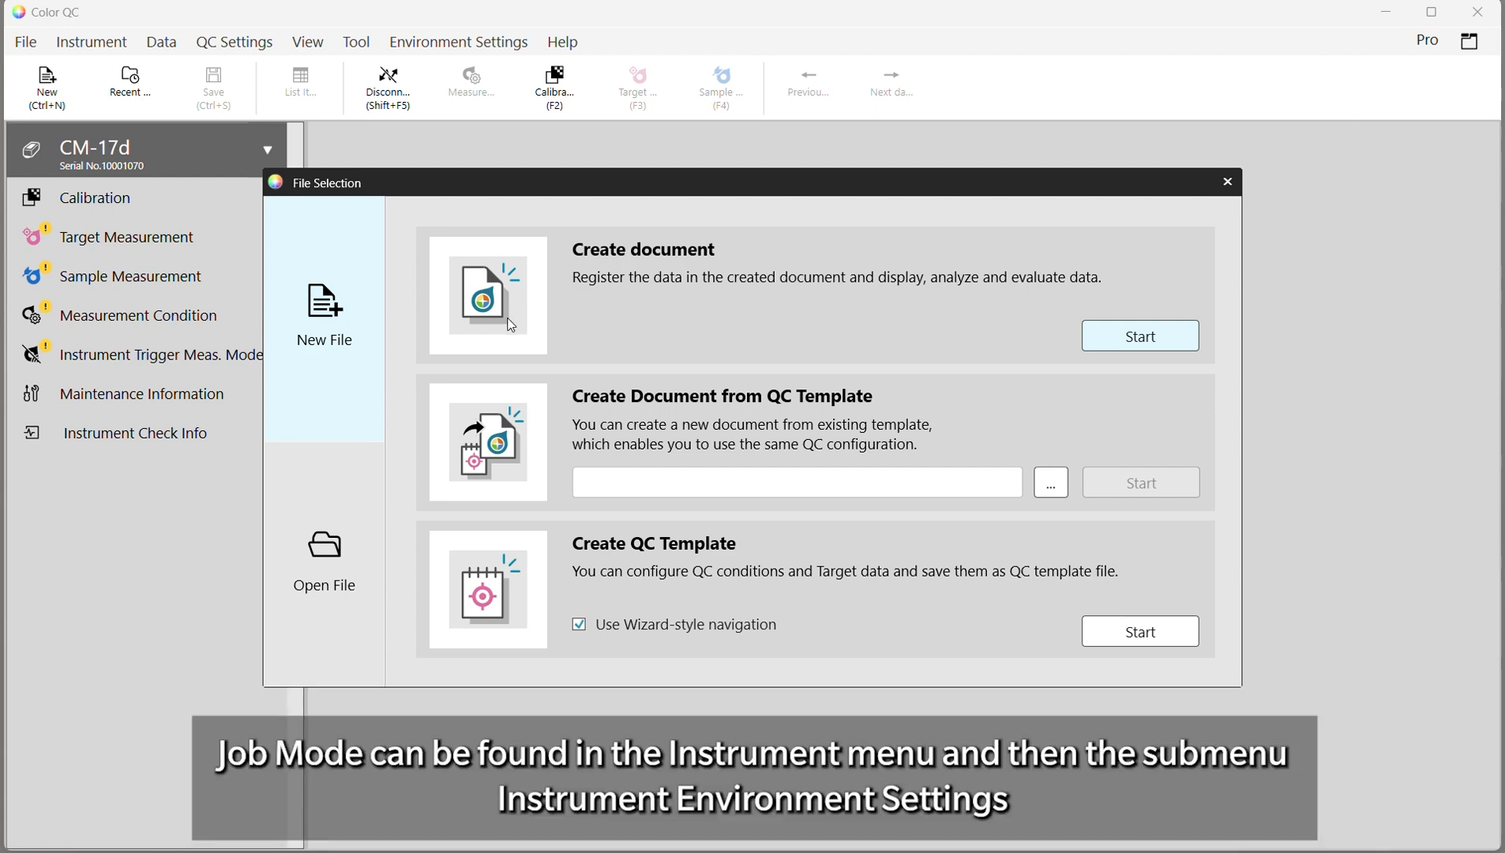
pyautogui.click(1140, 345)
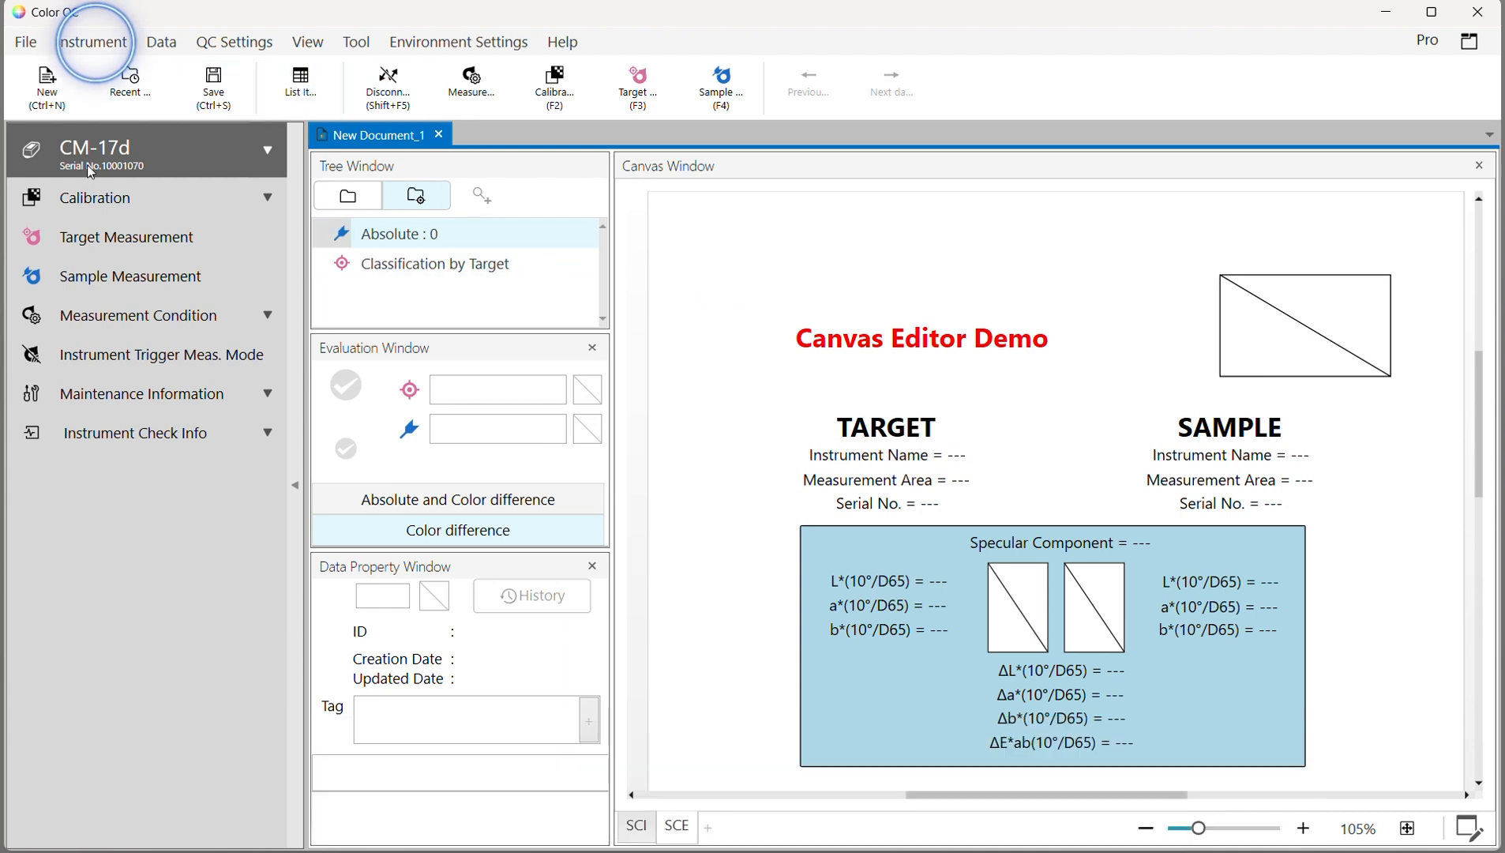
# - Open the connected instrument's job list and start editing the free job slot 1
pyautogui.click(89, 44)
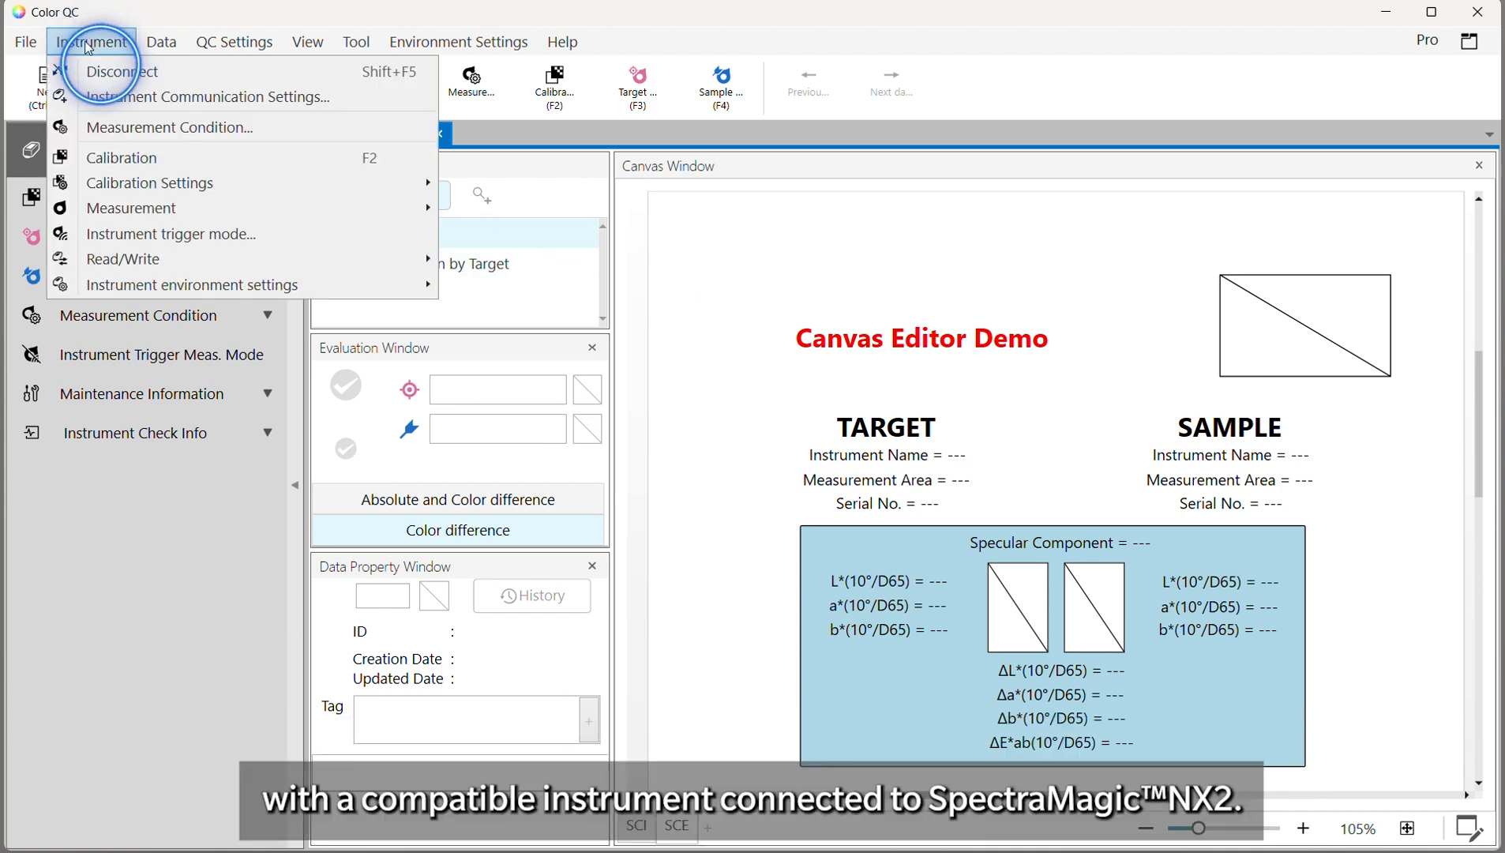
pyautogui.moveTo(379, 285)
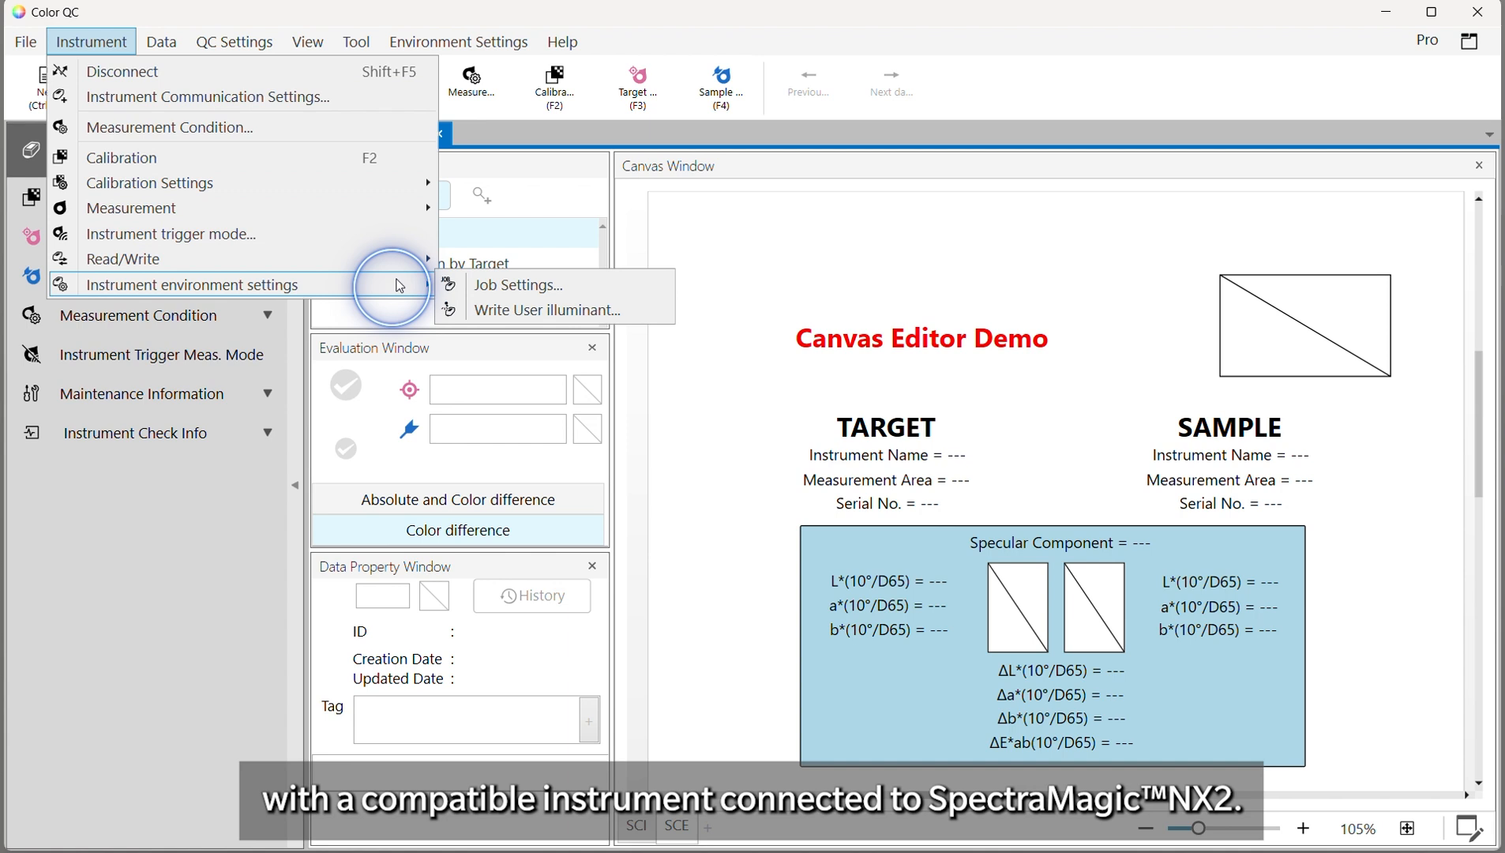
pyautogui.click(509, 288)
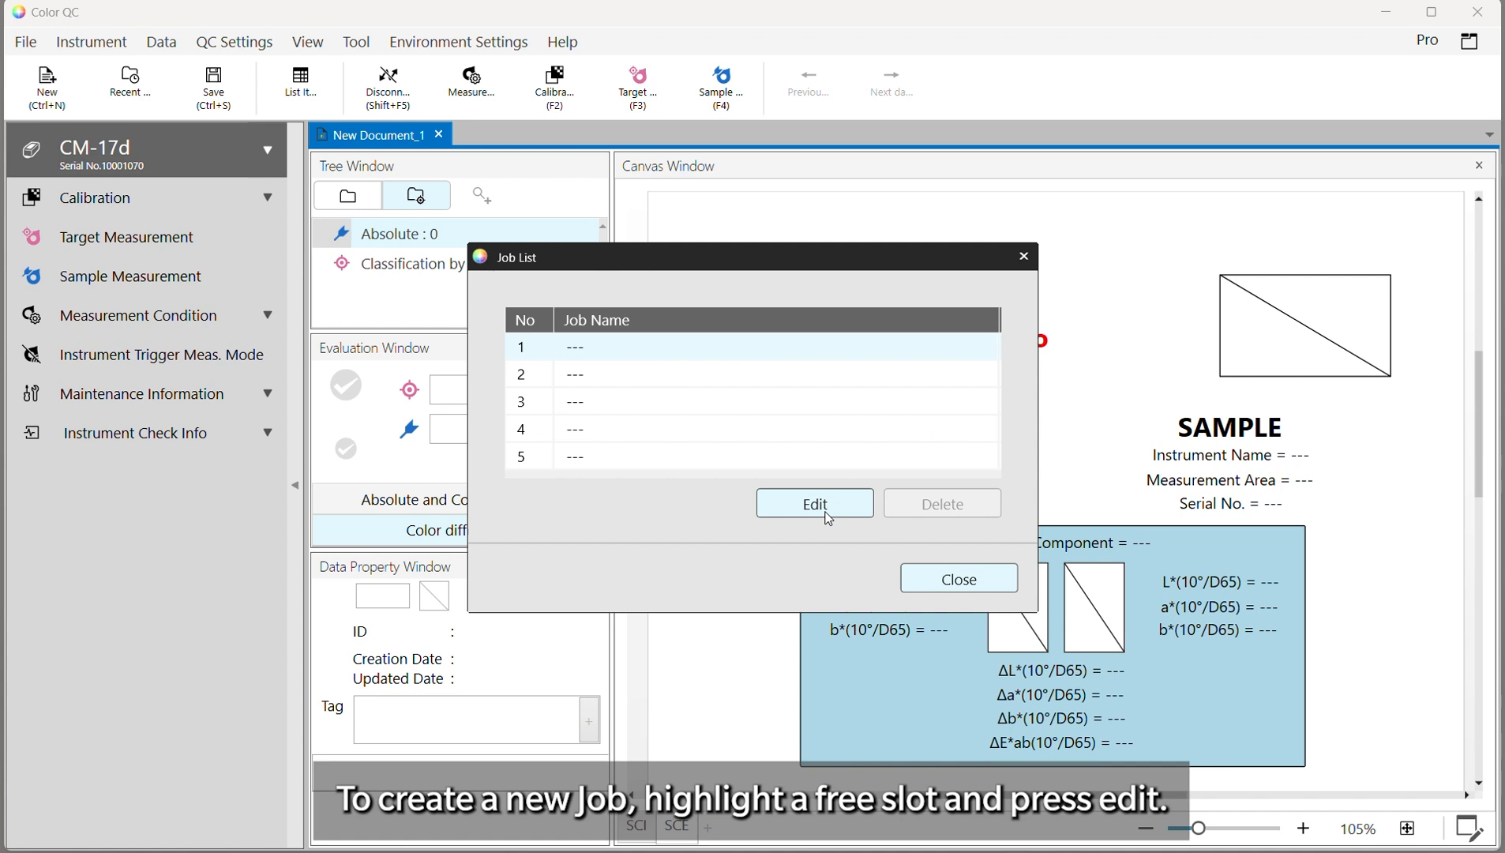
pyautogui.click(829, 518)
# - Name the job "Red Case Demo" and add an Operation step as its first step
pyautogui.click(513, 124)
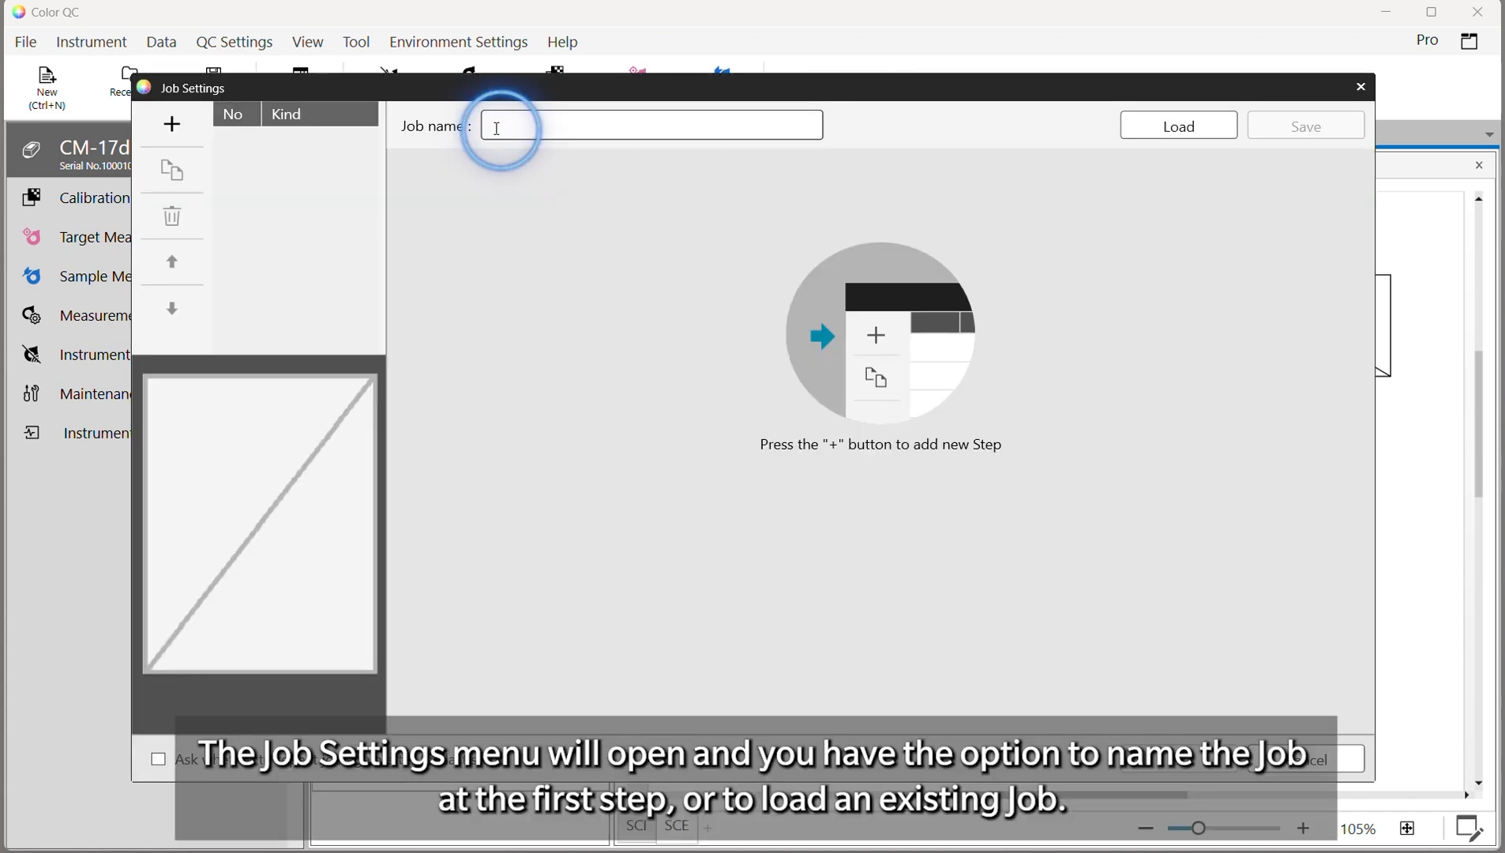
pyautogui.write('Red Case Demo')
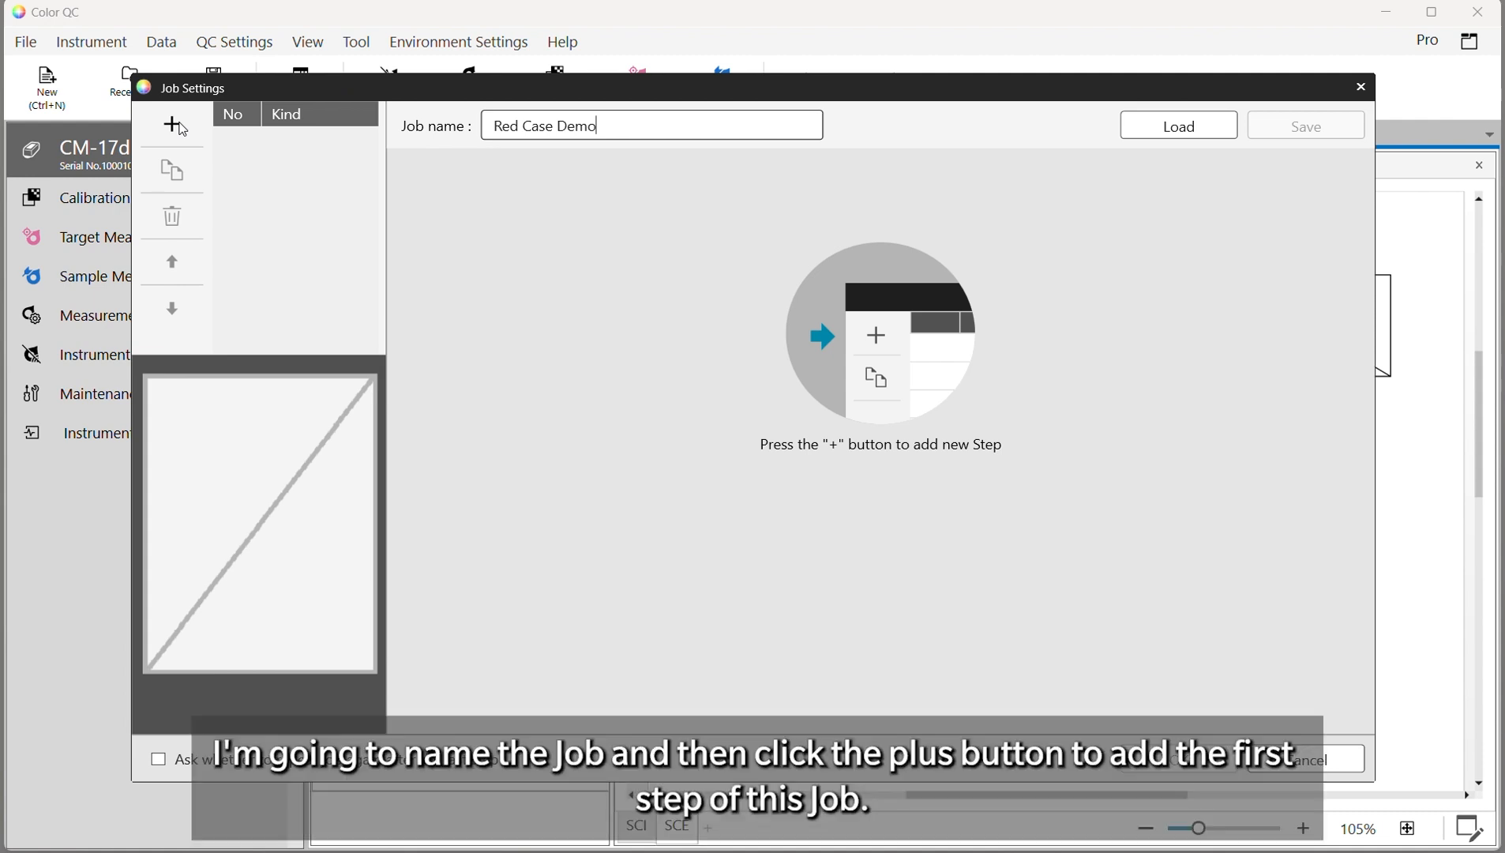
pyautogui.click(182, 129)
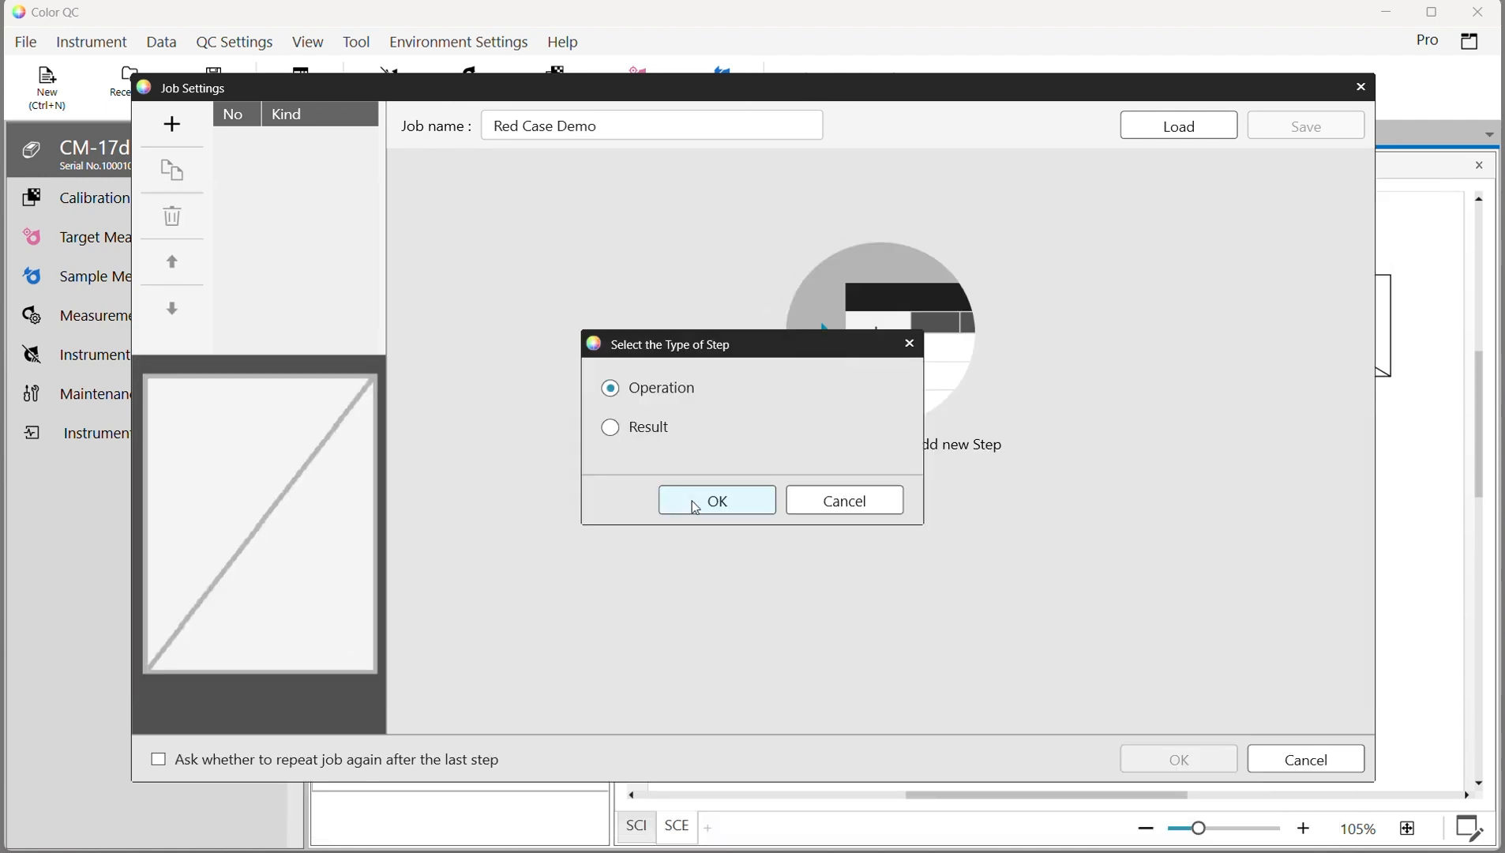
pyautogui.click(692, 501)
# - Add the images IMG_4533 copy, IMG_4534 copy and IMG_4535 copy from Pictures, and select IMG_4535 copy as the step's image
pyautogui.click(604, 542)
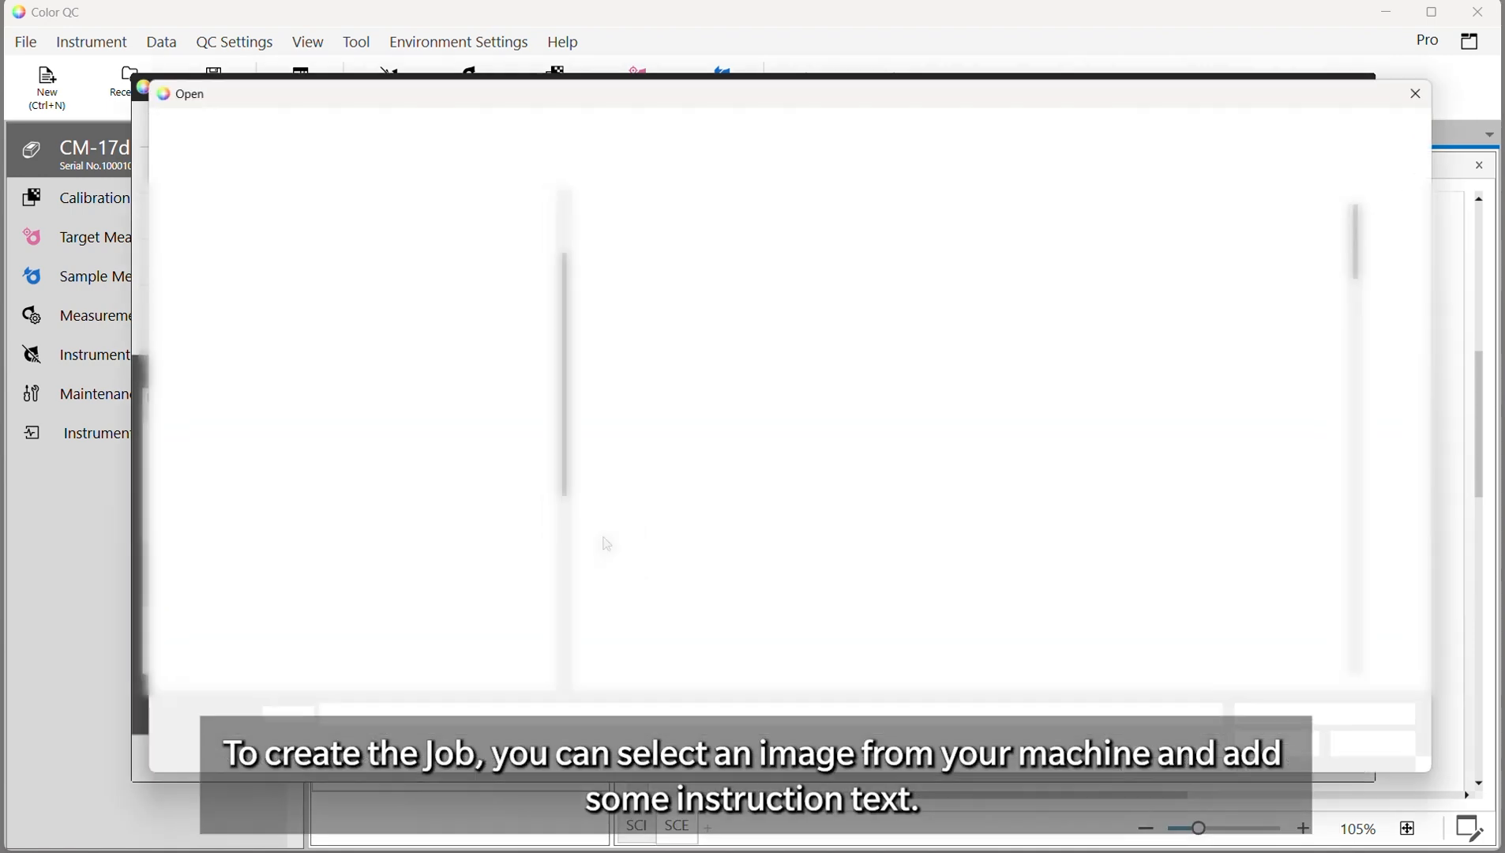
pyautogui.scroll(-15, 928, 478)
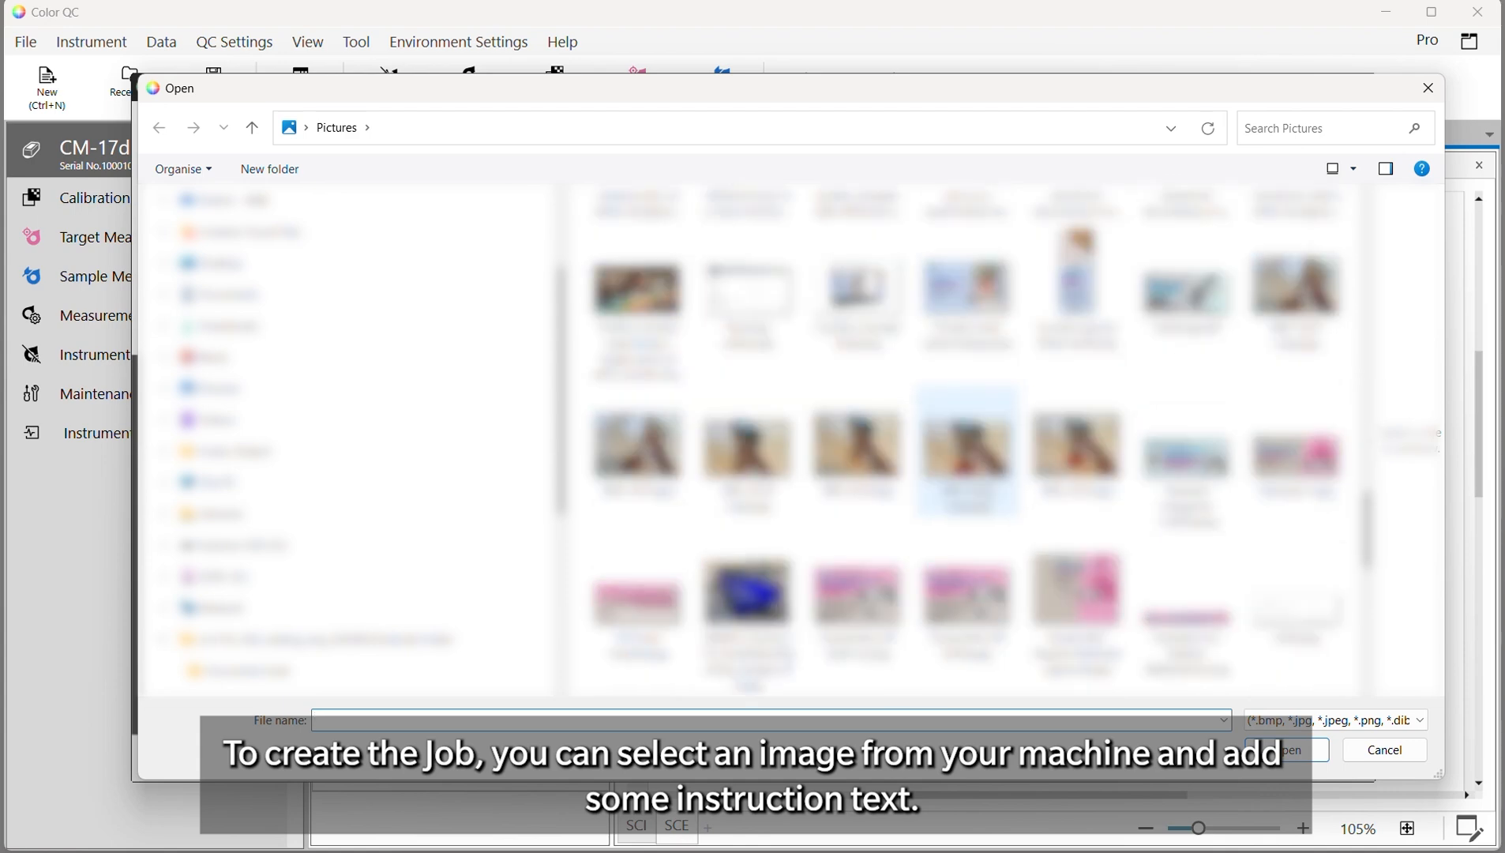
pyautogui.doubleClick(1311, 289)
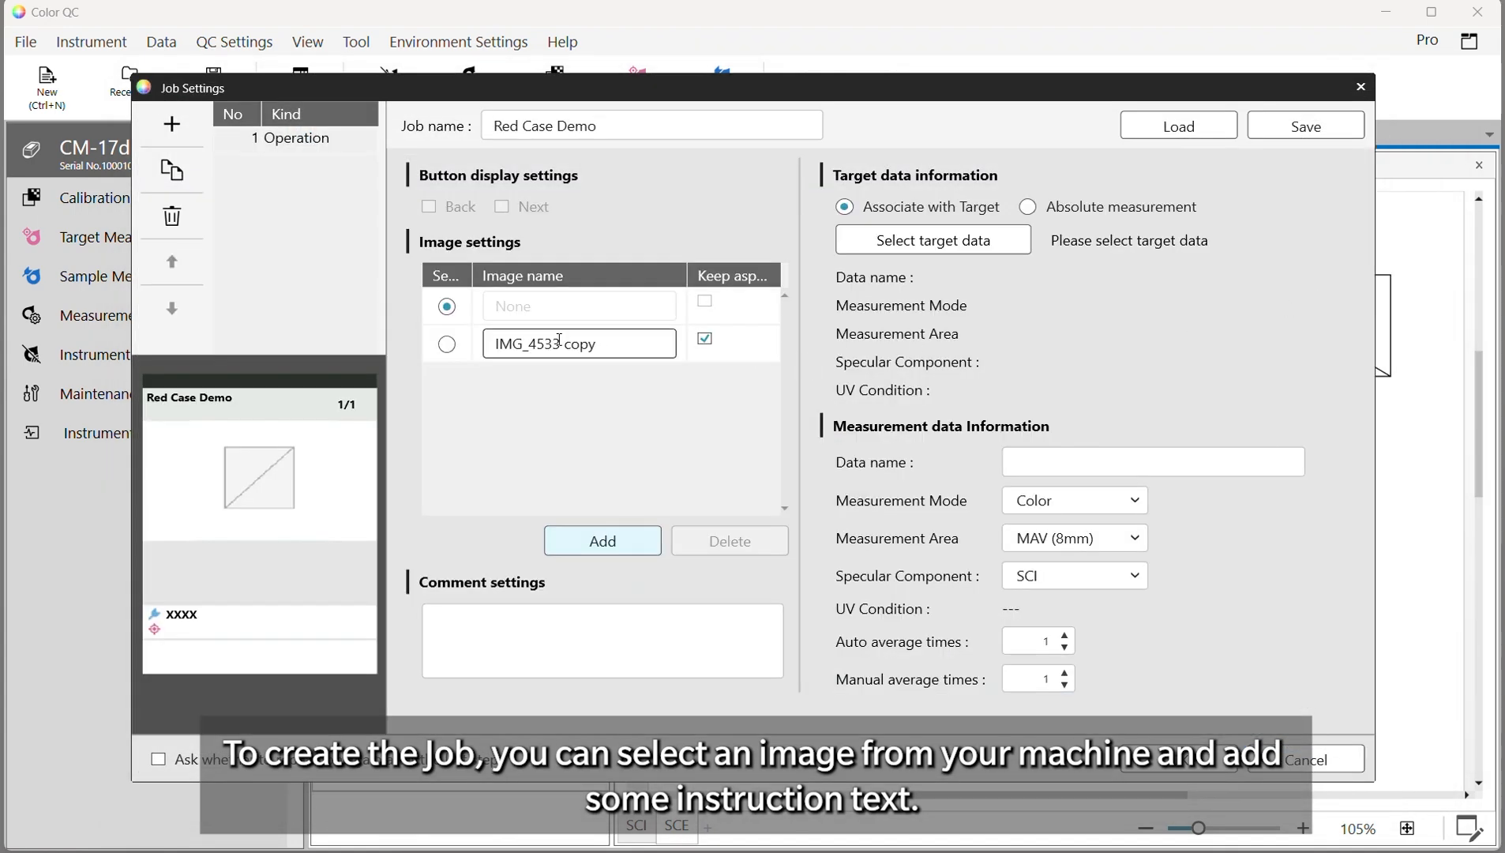
pyautogui.click(567, 552)
pyautogui.scroll(-10, 857, 458)
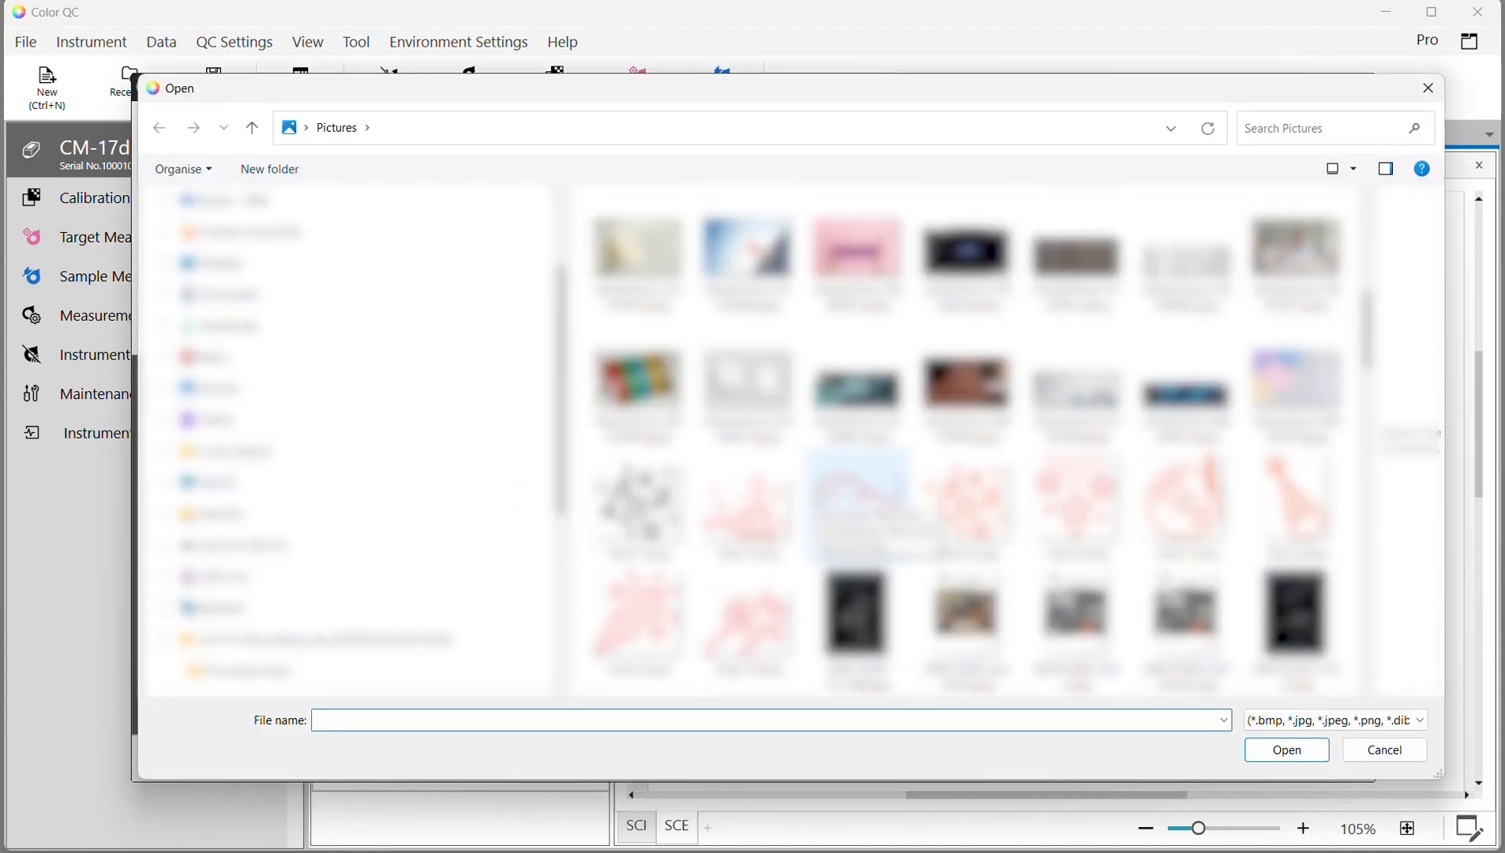
pyautogui.scroll(-5, 857, 458)
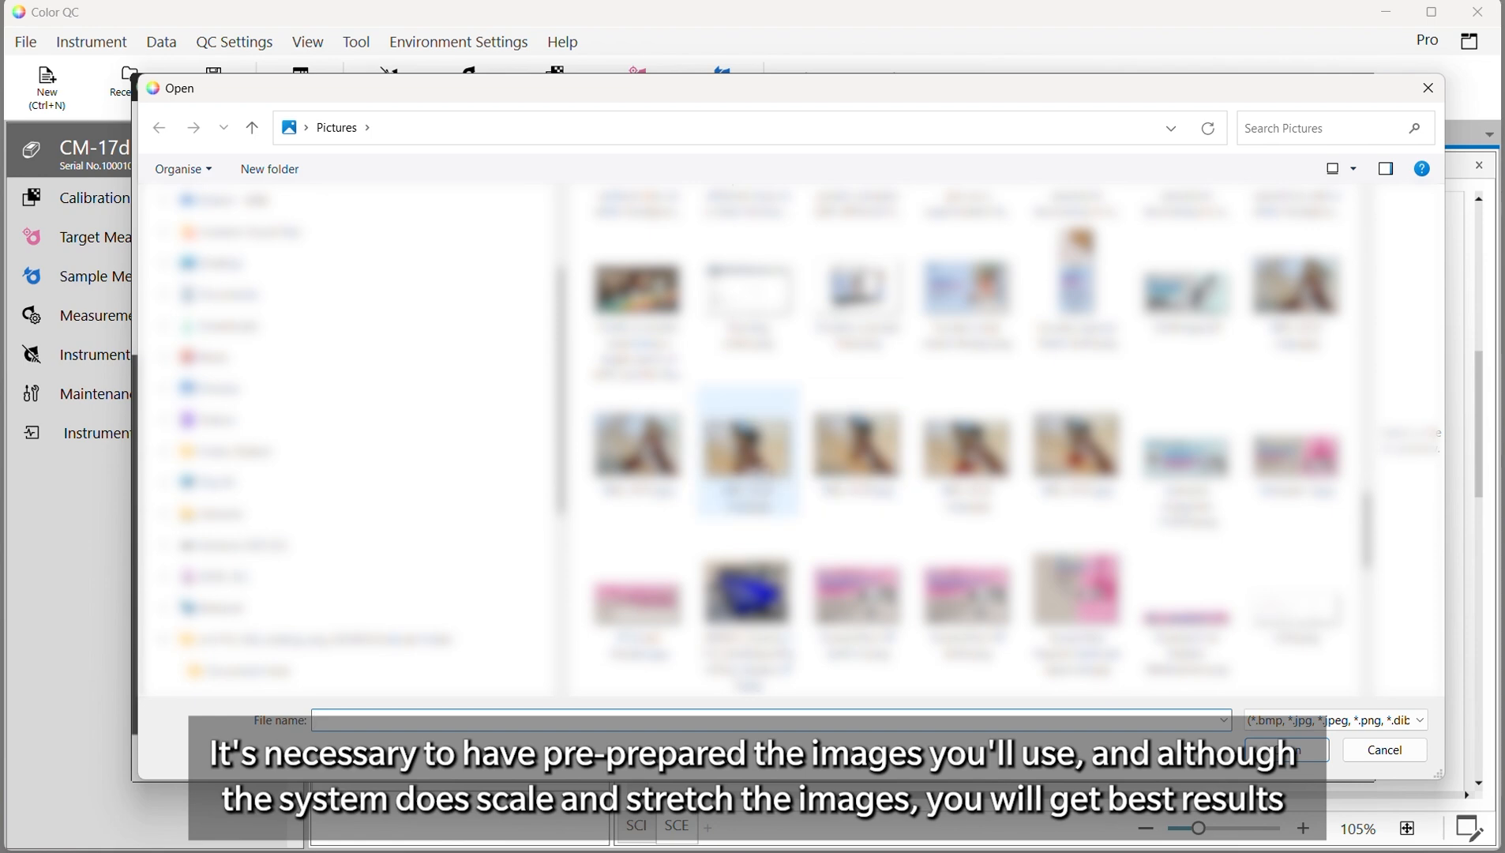
pyautogui.doubleClick(748, 448)
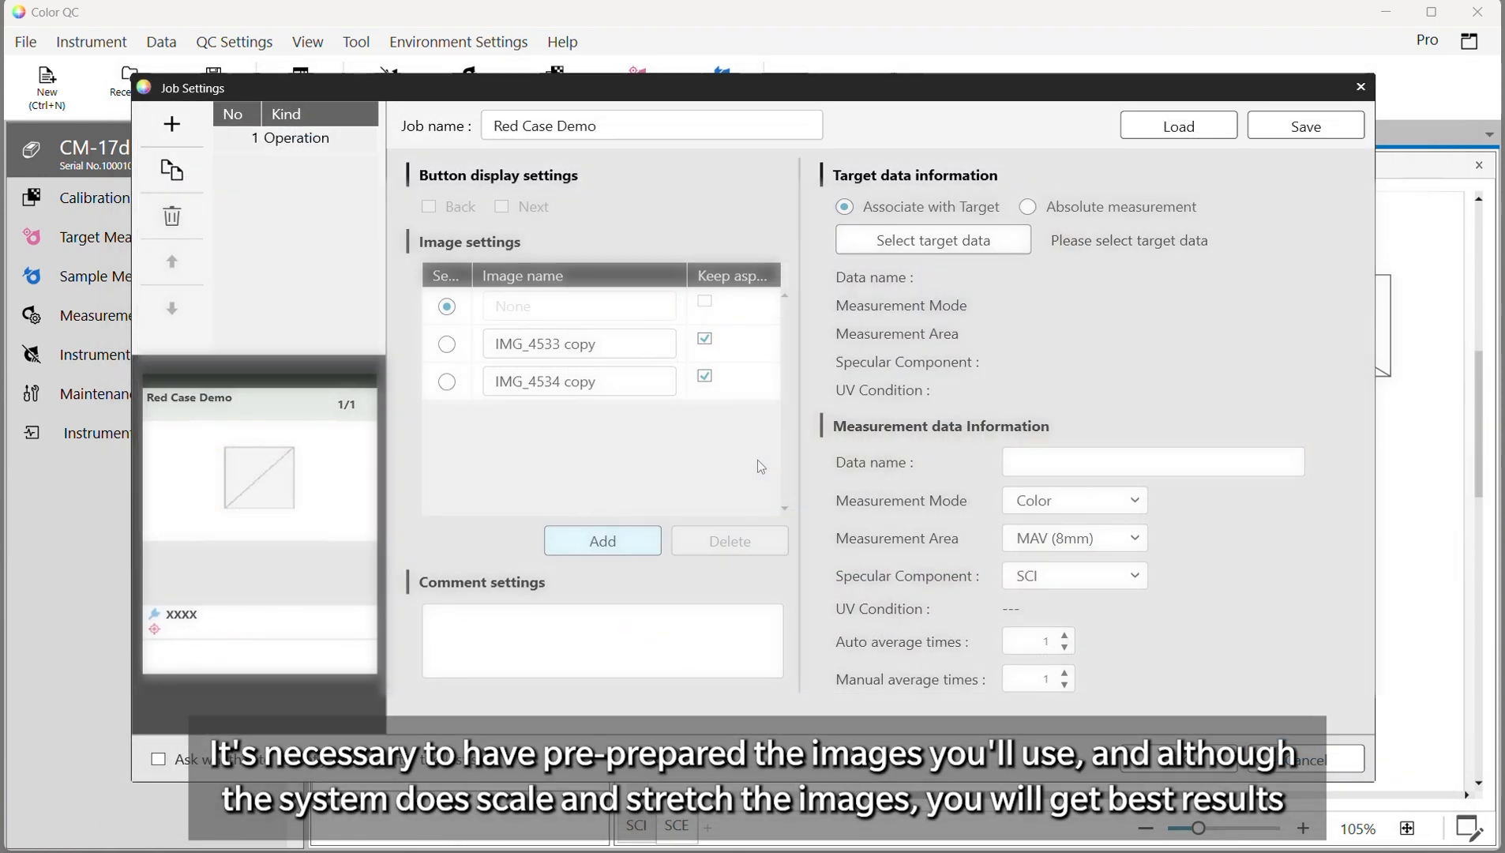
pyautogui.click(616, 537)
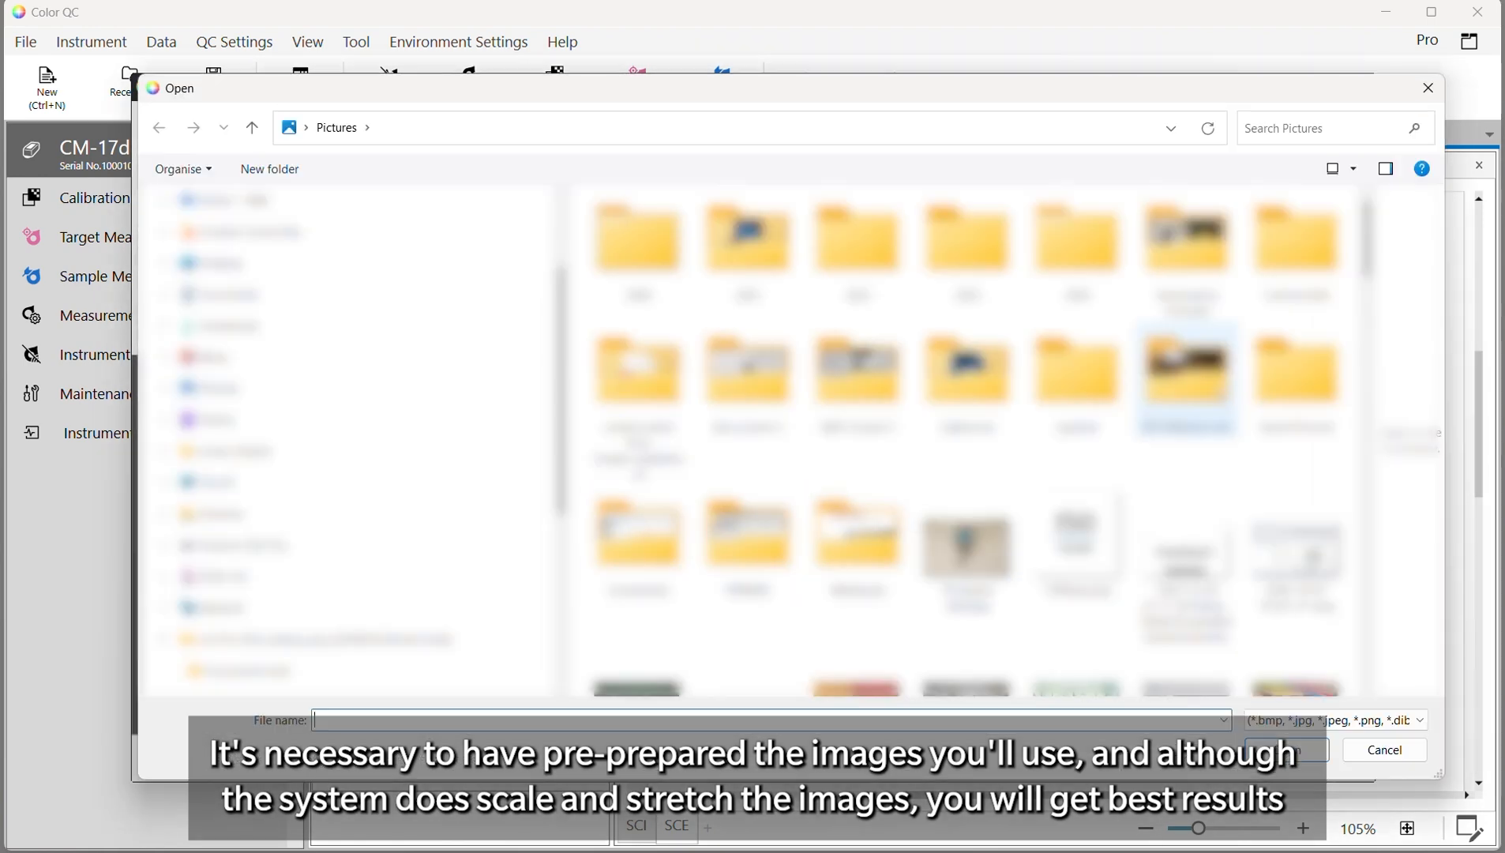
pyautogui.scroll(-10, 1076, 458)
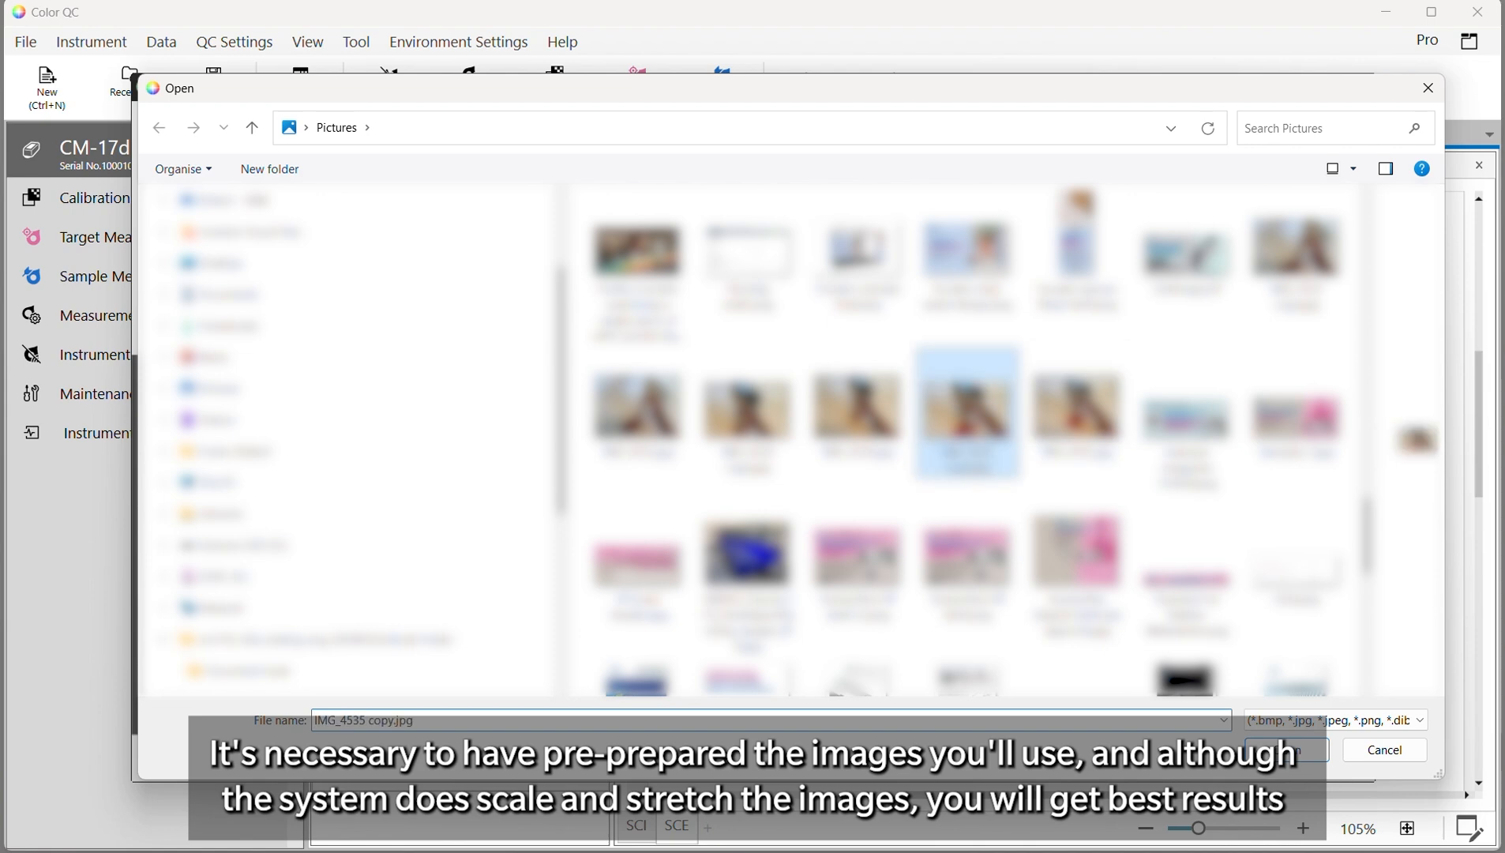
pyautogui.doubleClick(987, 401)
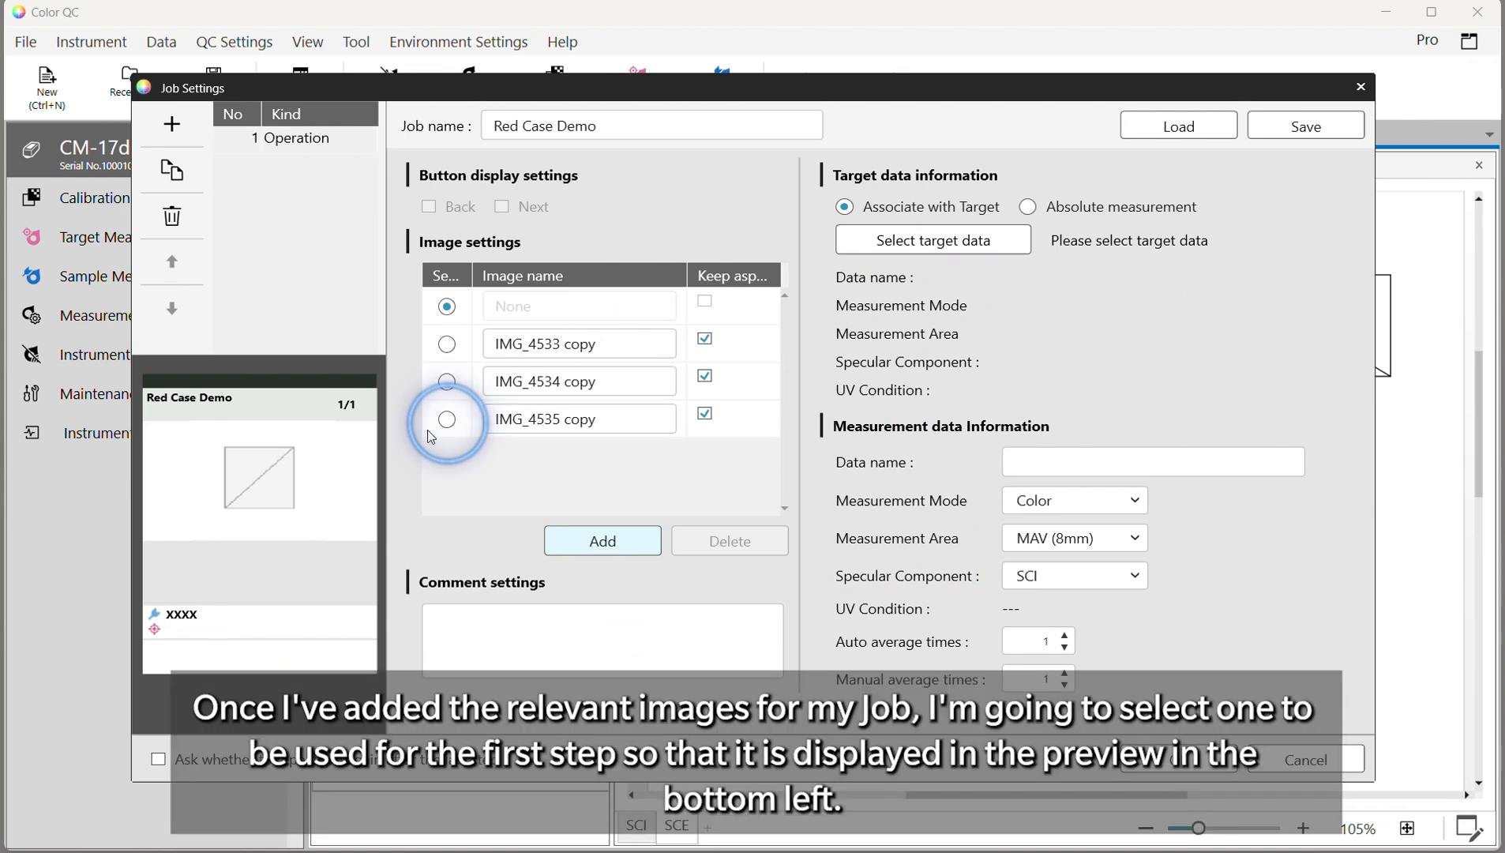
pyautogui.click(447, 419)
# - Enter the step's comment "Measure the smooth area on plaque PL01R. Sample flat on table and measure x3."
pyautogui.click(447, 621)
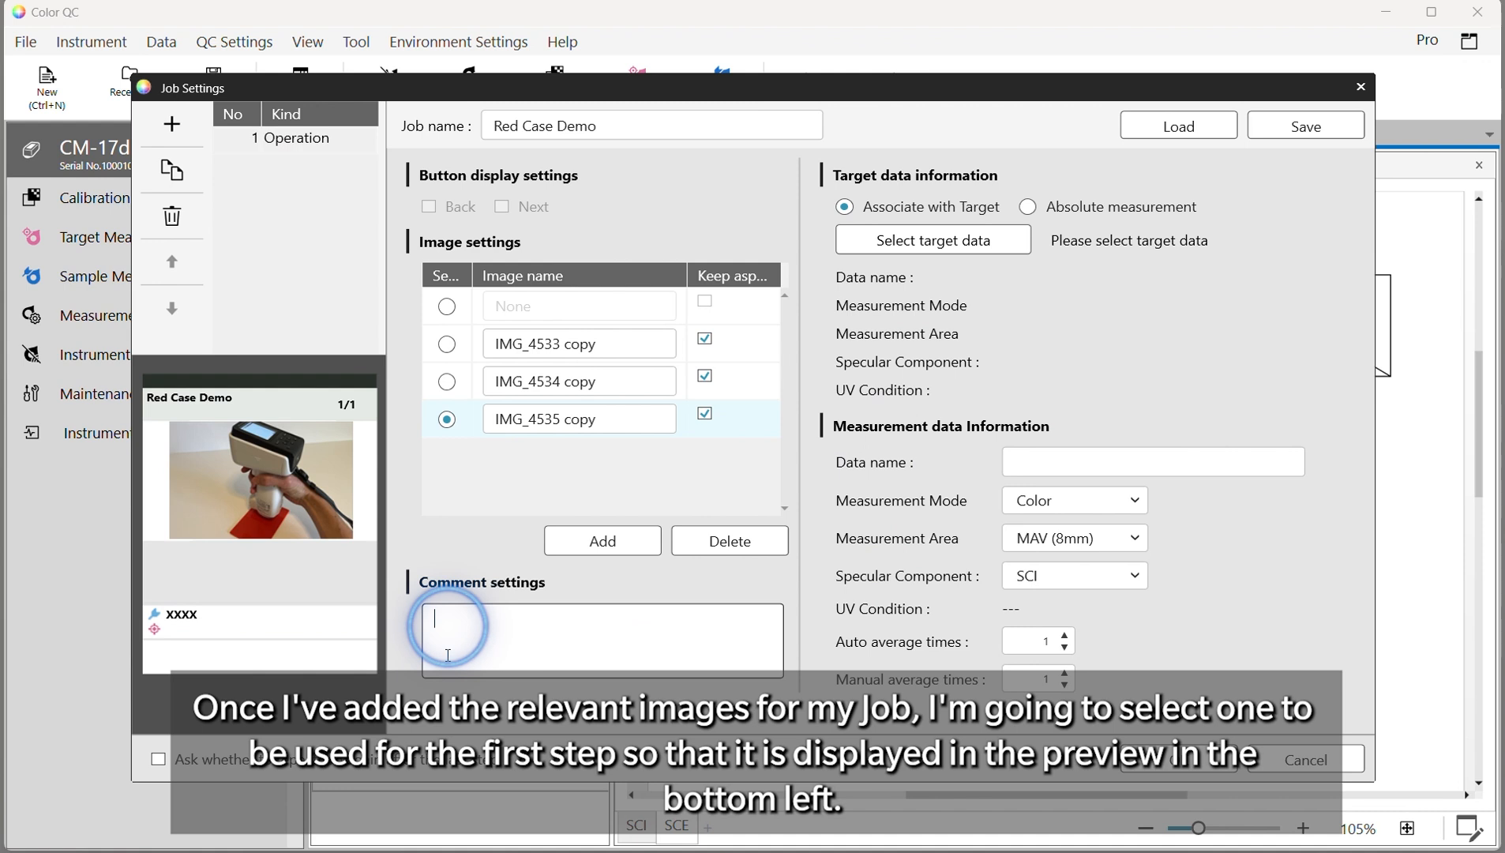
pyautogui.write('Measure th')
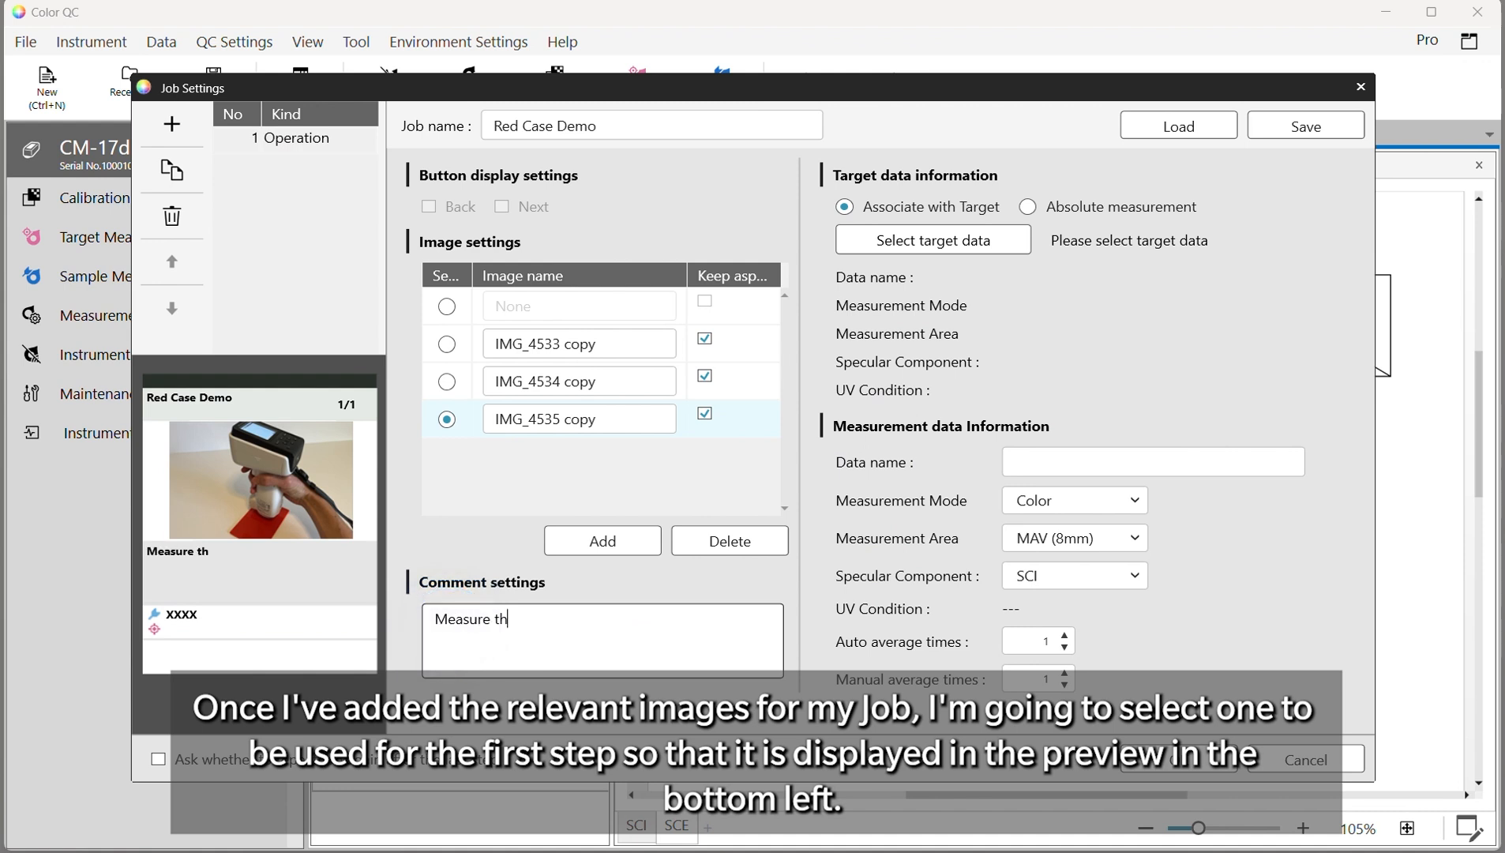
pyautogui.write('e smoot')
pyautogui.press('BackSpace')
pyautogui.press('BackSpace')
pyautogui.write('oth are on')
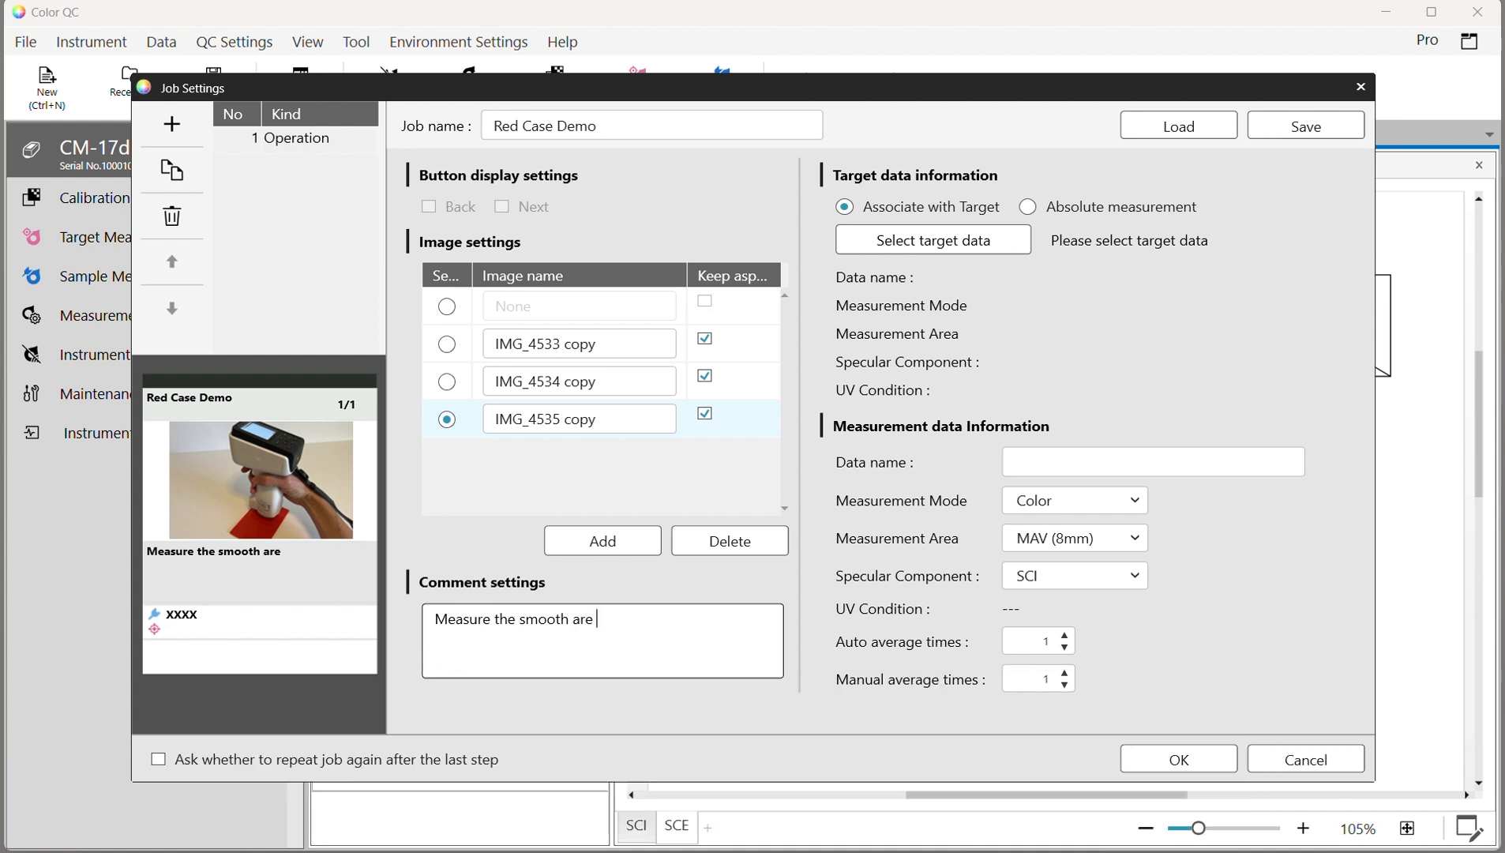
pyautogui.press('BackSpace')
pyautogui.press('BackSpace')
pyautogui.press('BackSpace')
pyautogui.press('BackSpace')
pyautogui.write('a on pl')
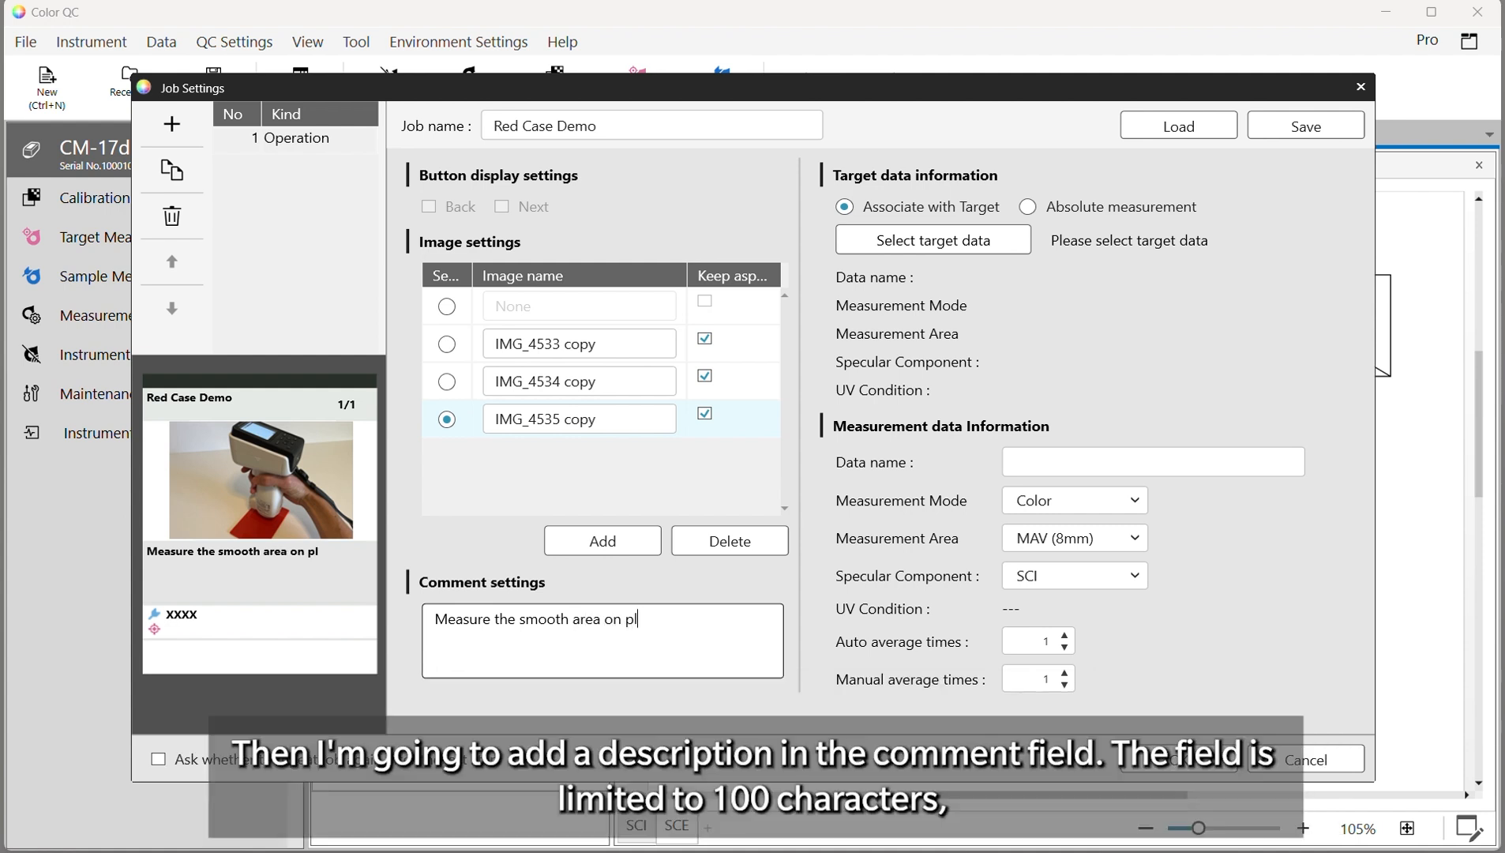
pyautogui.write('aque PL01R')
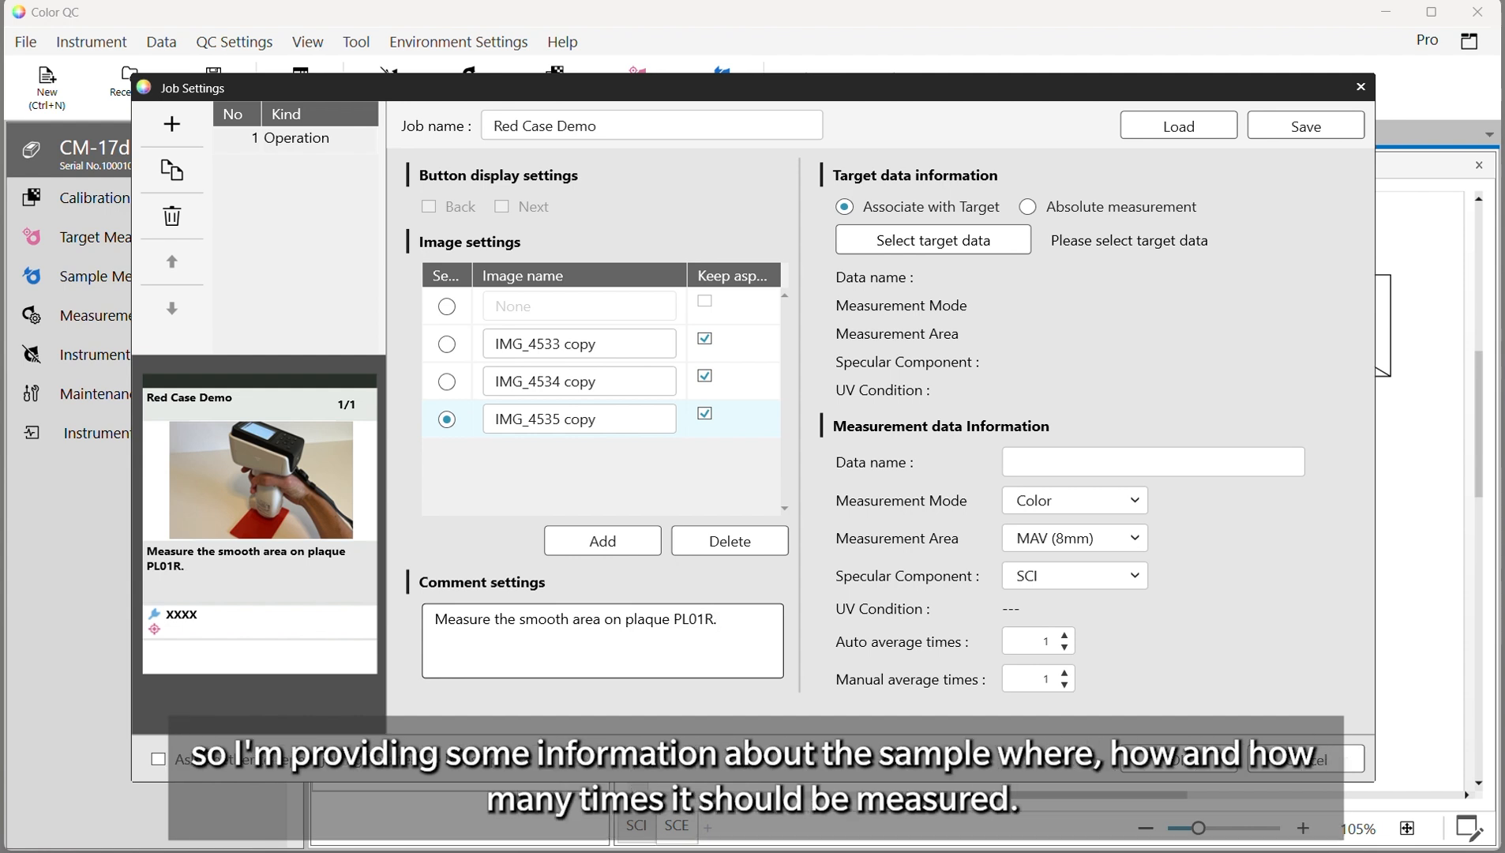
pyautogui.write('. Sample flat on table a')
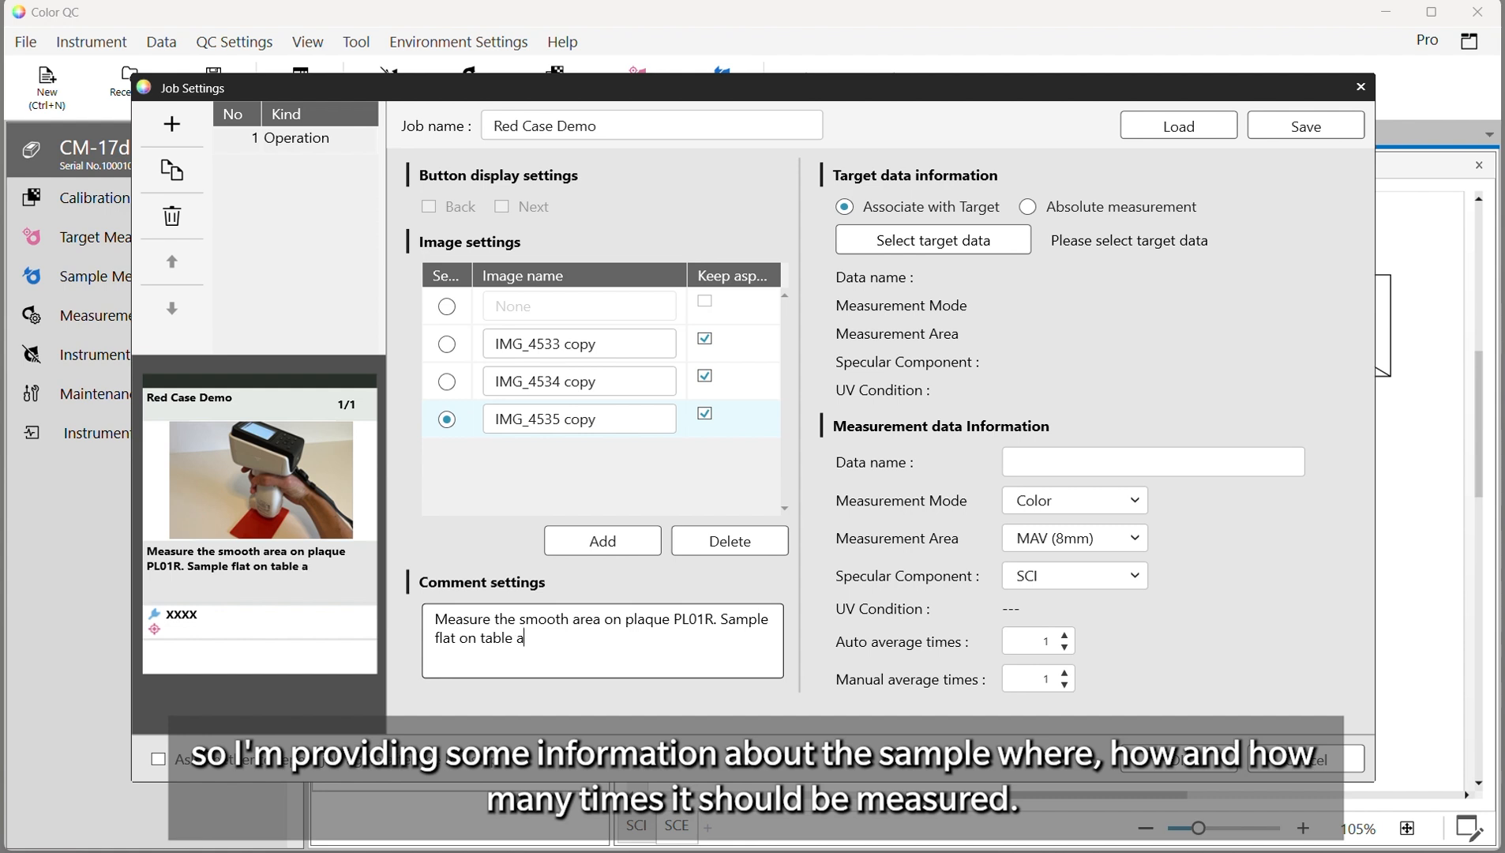
pyautogui.write('nd m')
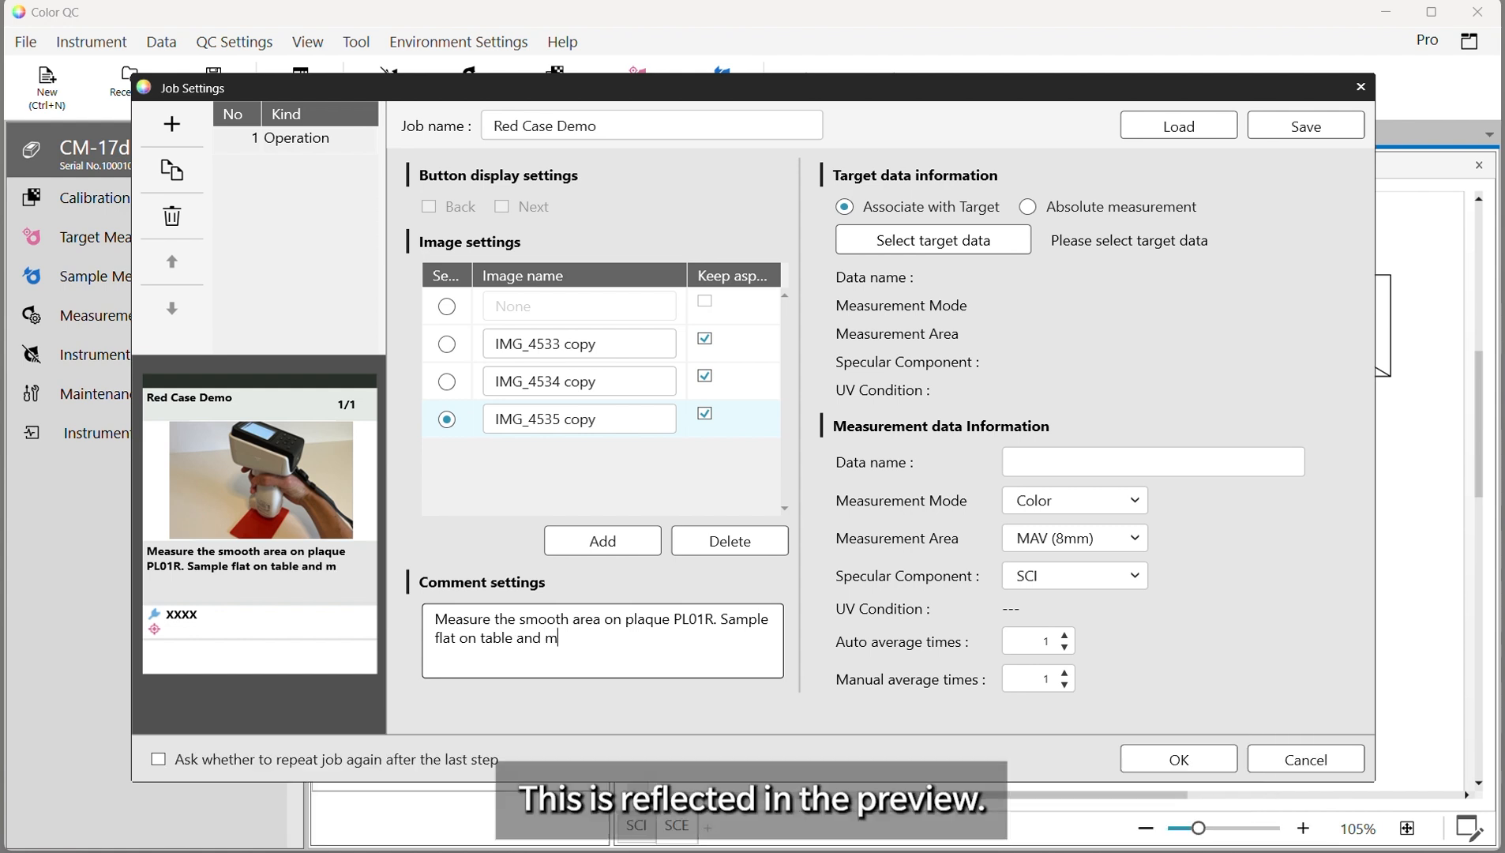
pyautogui.write('easure x')
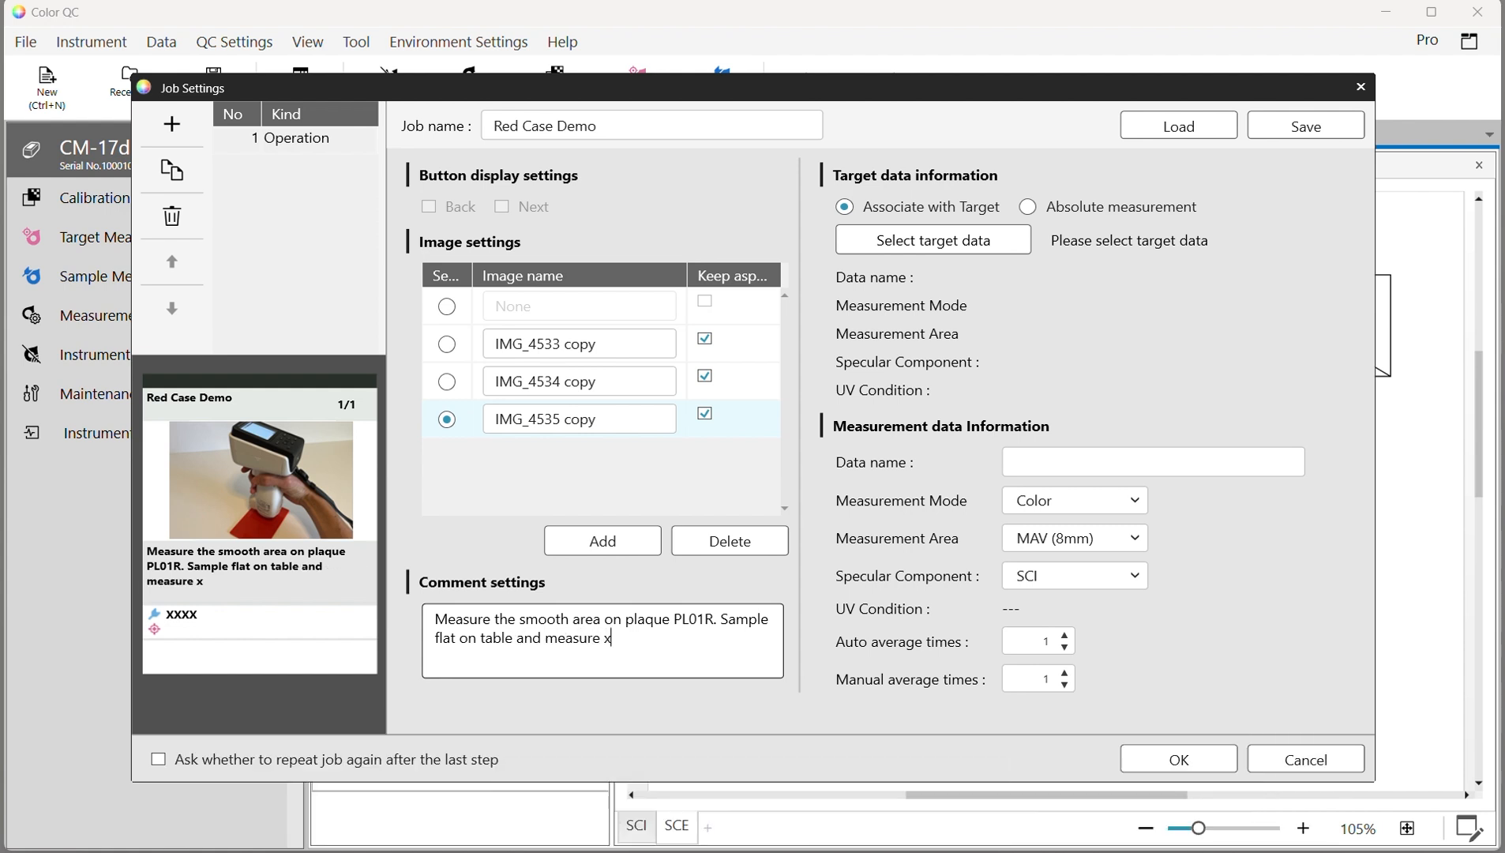
pyautogui.write('3.')
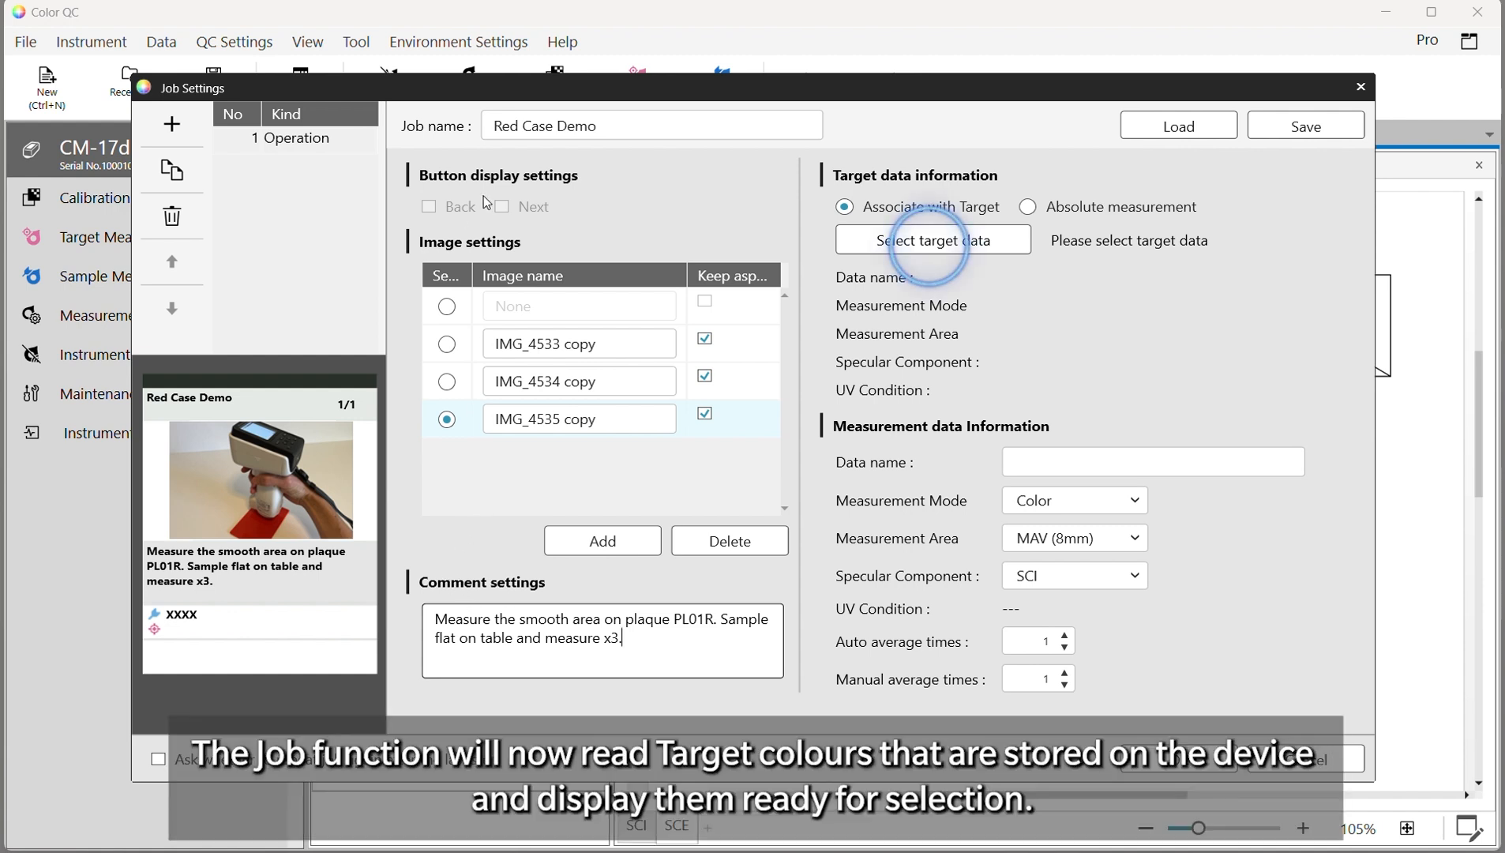
# - Associate the operation step with the target Plaque red1 stored on the instrument
pyautogui.click(888, 236)
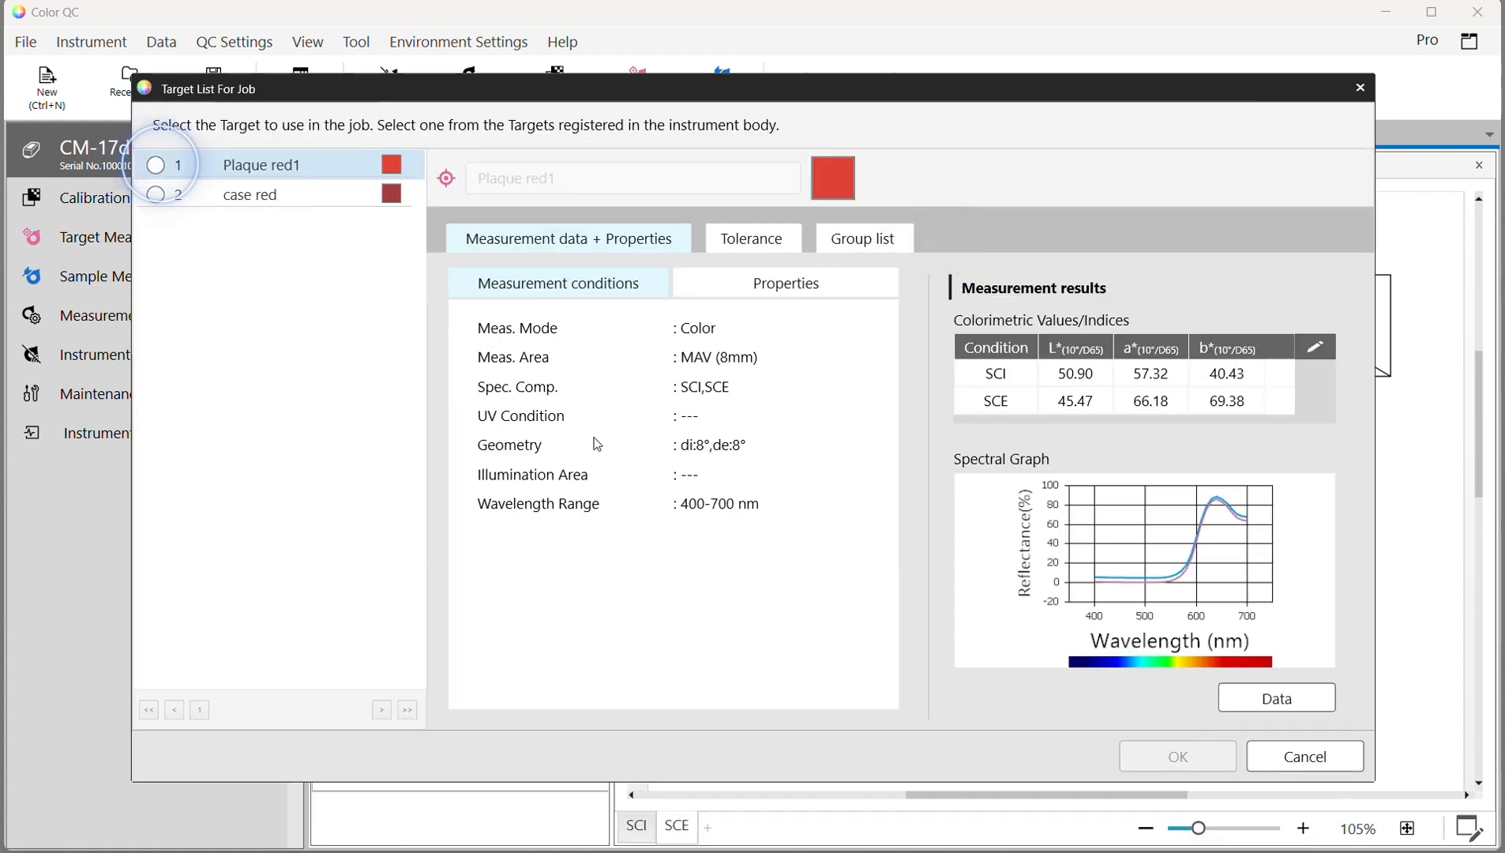
pyautogui.click(157, 165)
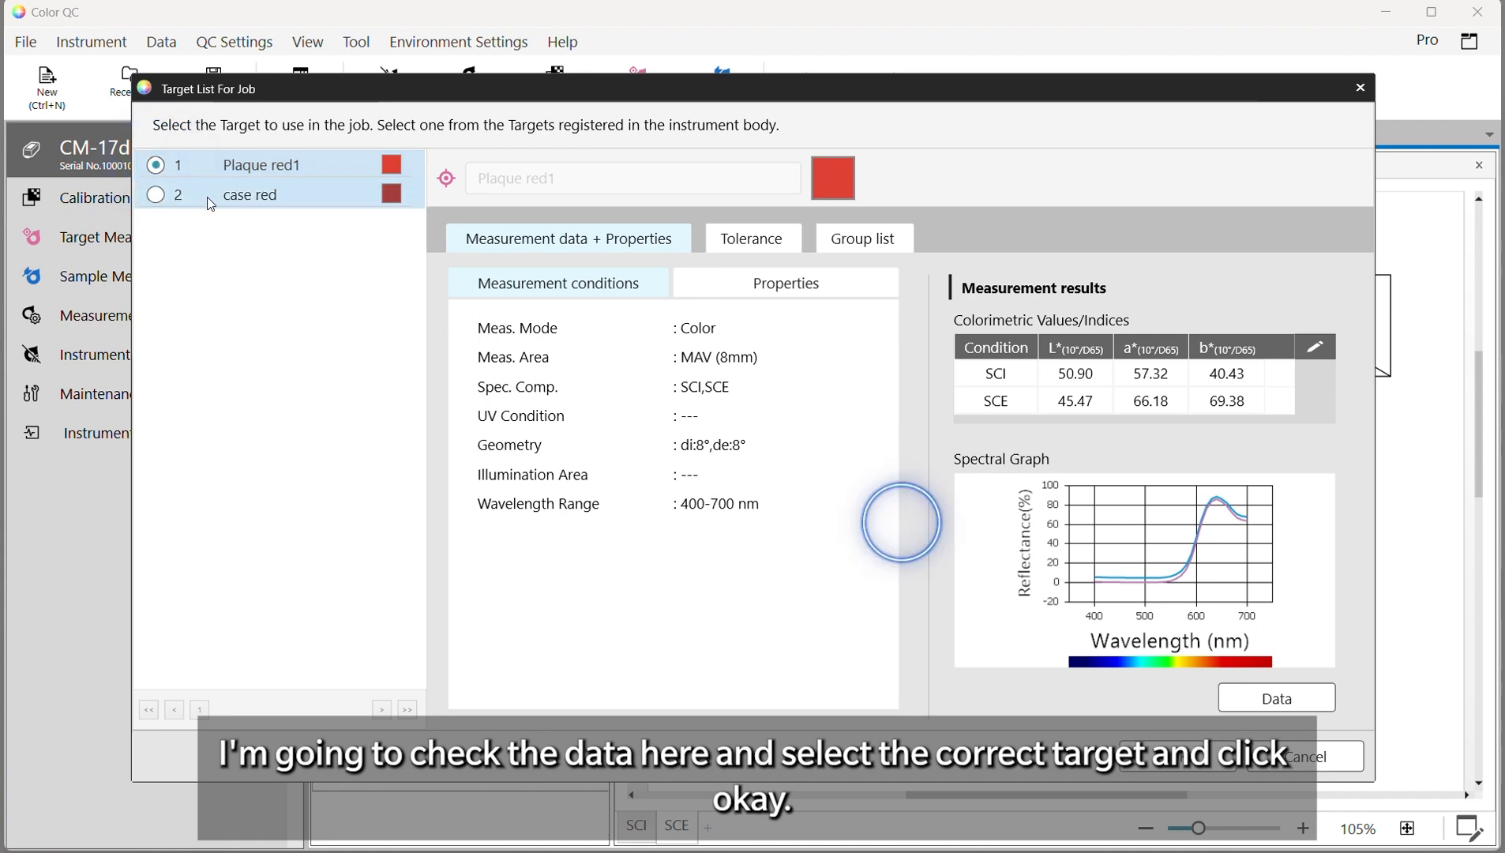
pyautogui.click(1145, 755)
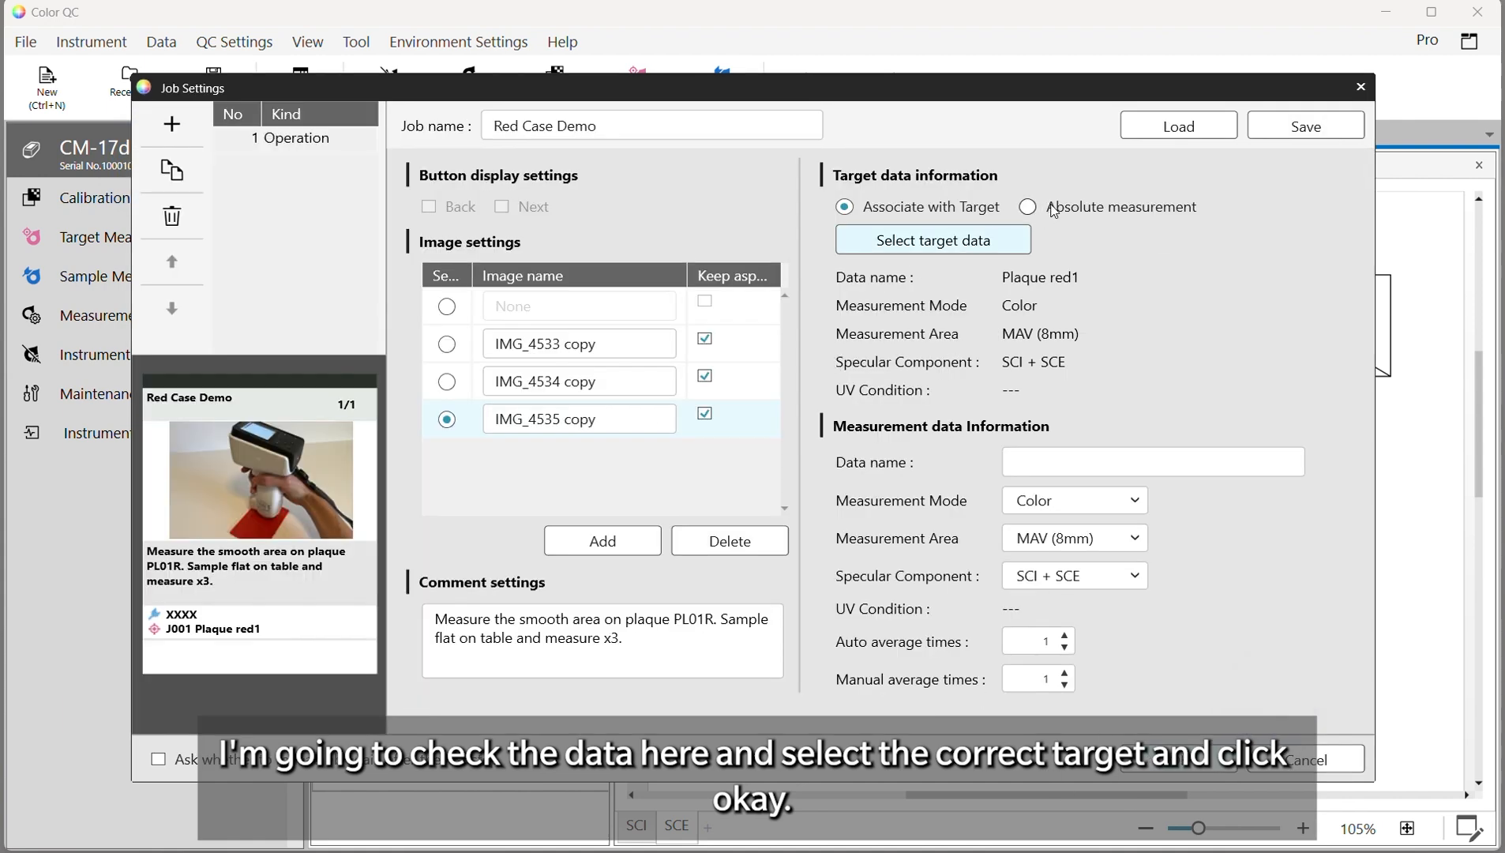
# - Set the measurement data name to PLRed and the manual average times to 3
pyautogui.click(1025, 460)
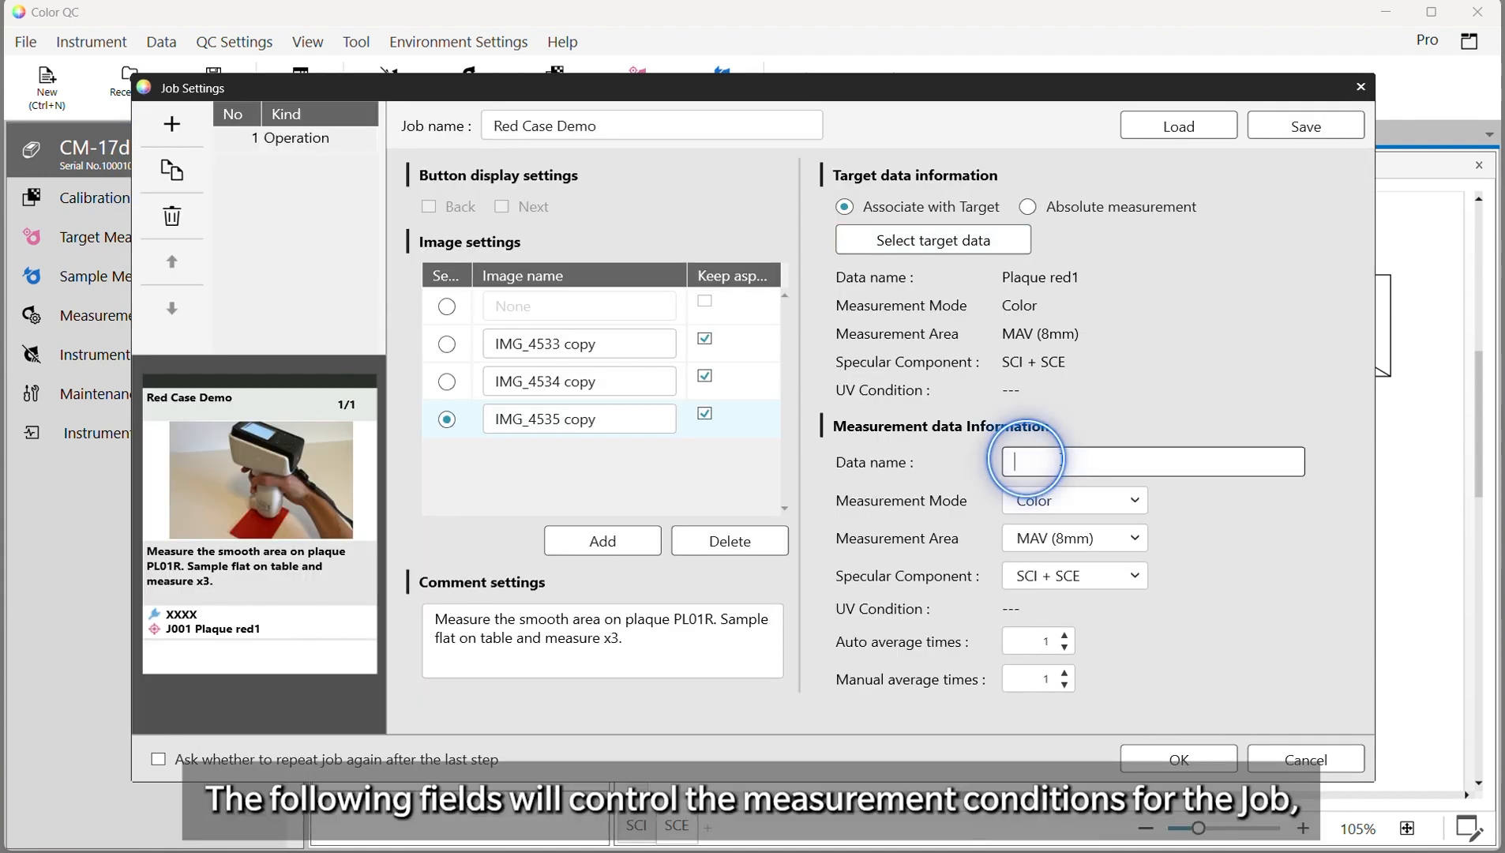
pyautogui.write('PL')
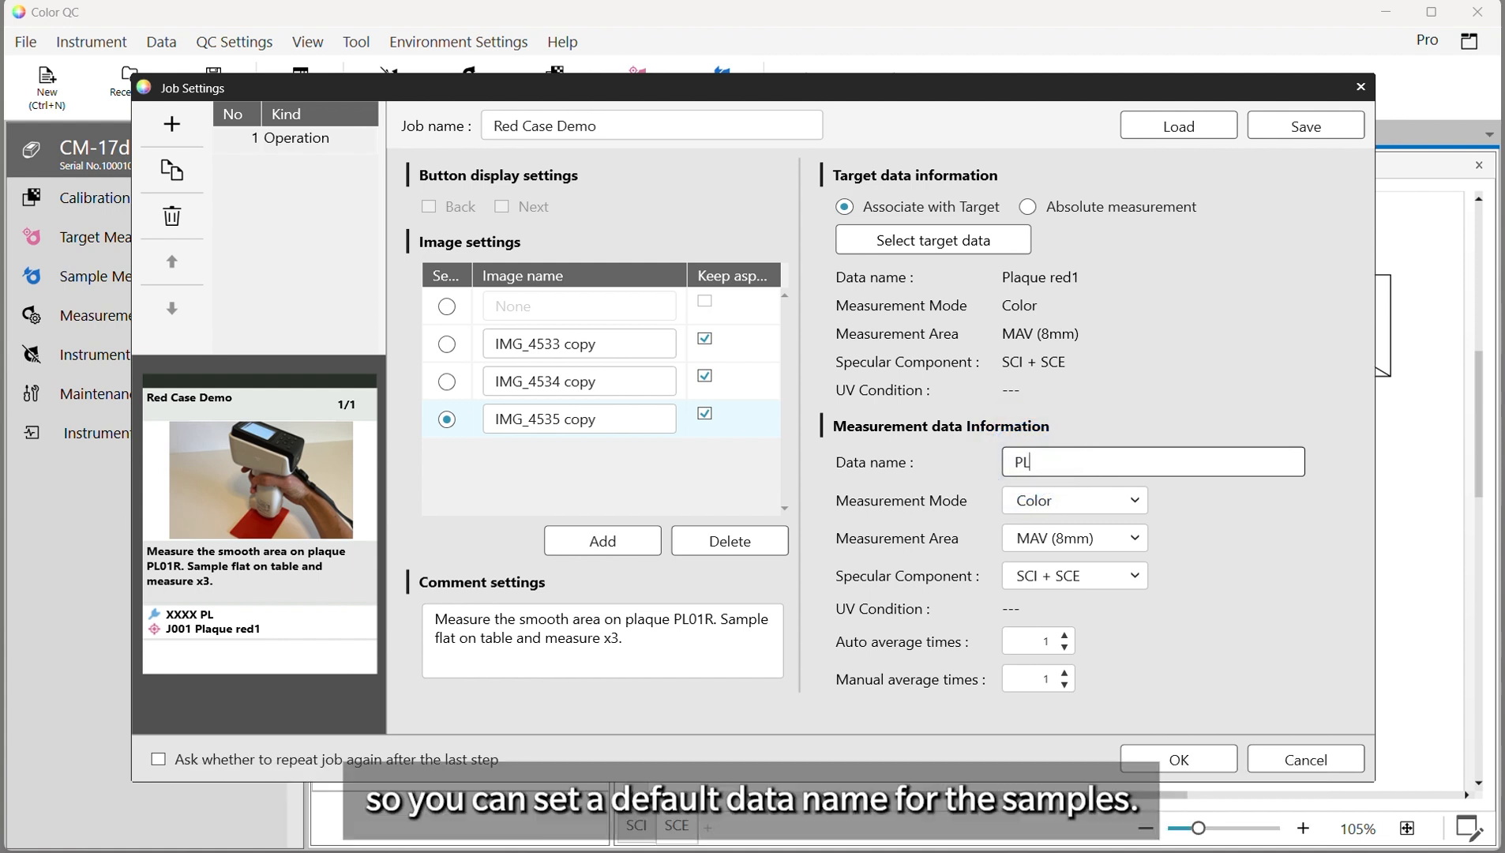
pyautogui.write('R')
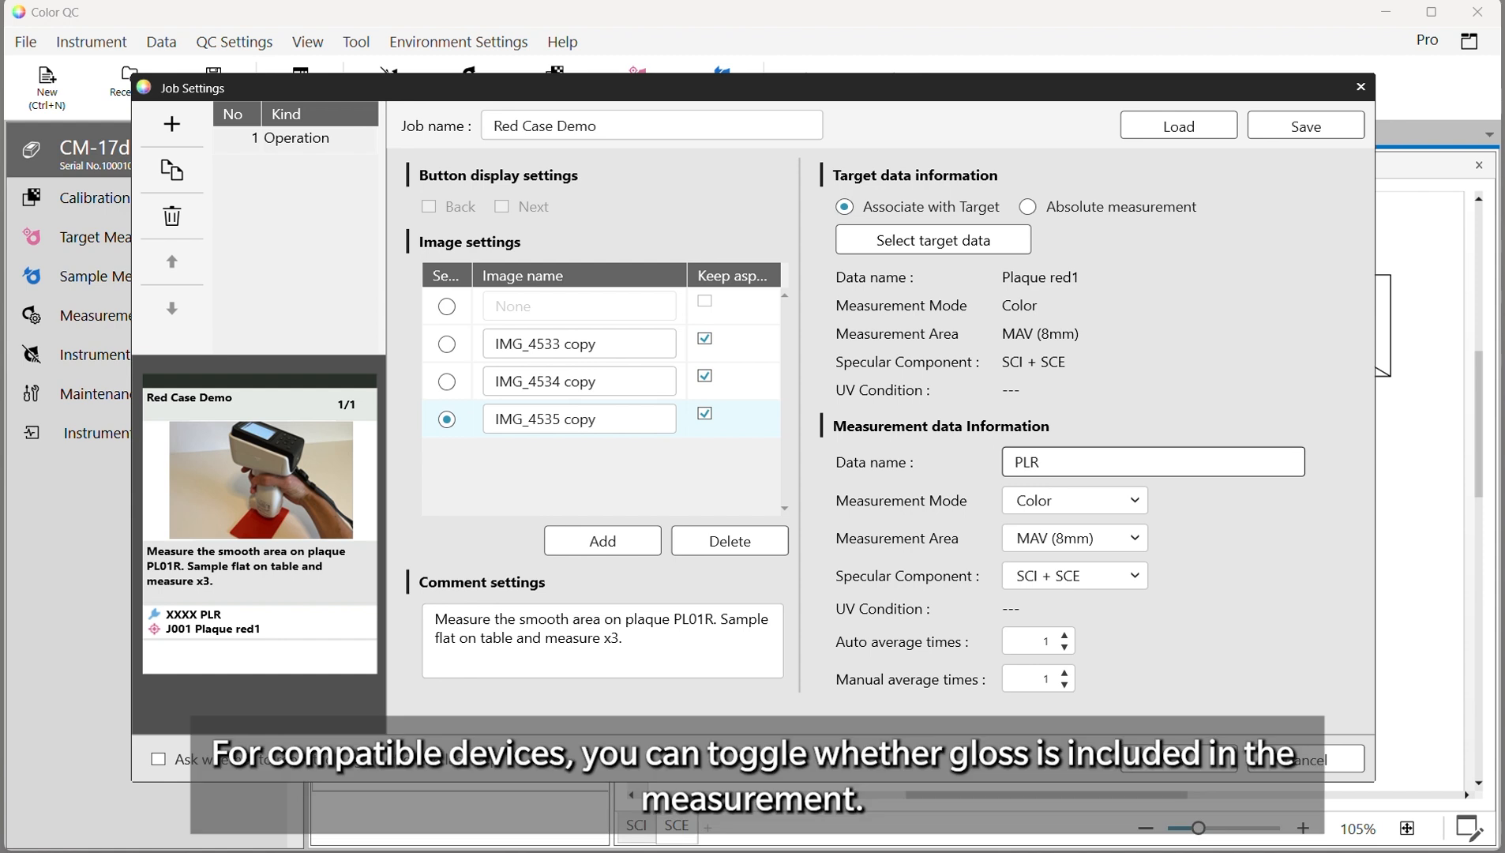
pyautogui.write('ed')
pyautogui.click(1027, 500)
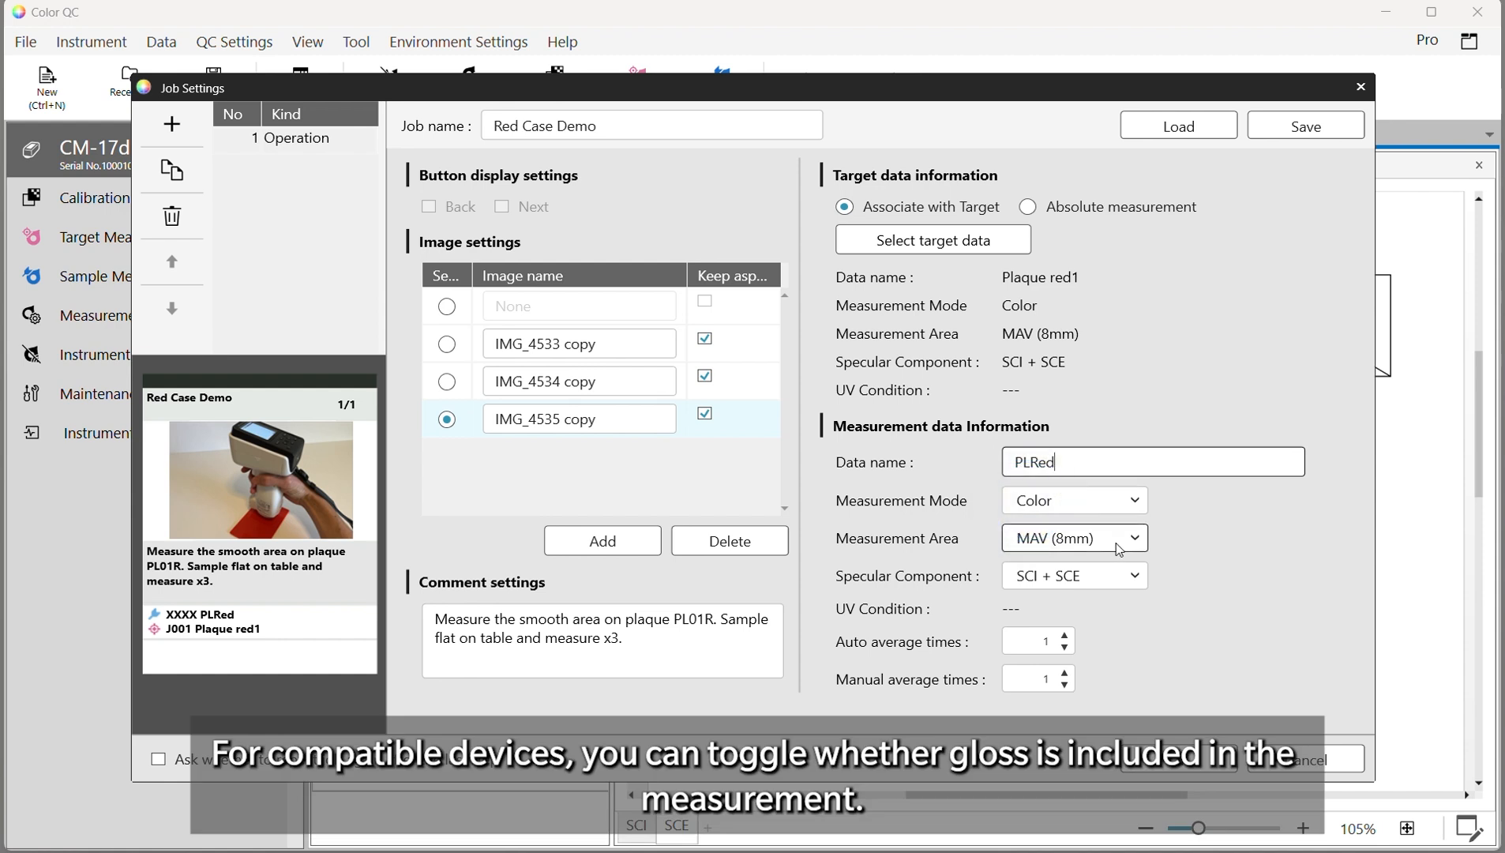
pyautogui.click(1065, 672)
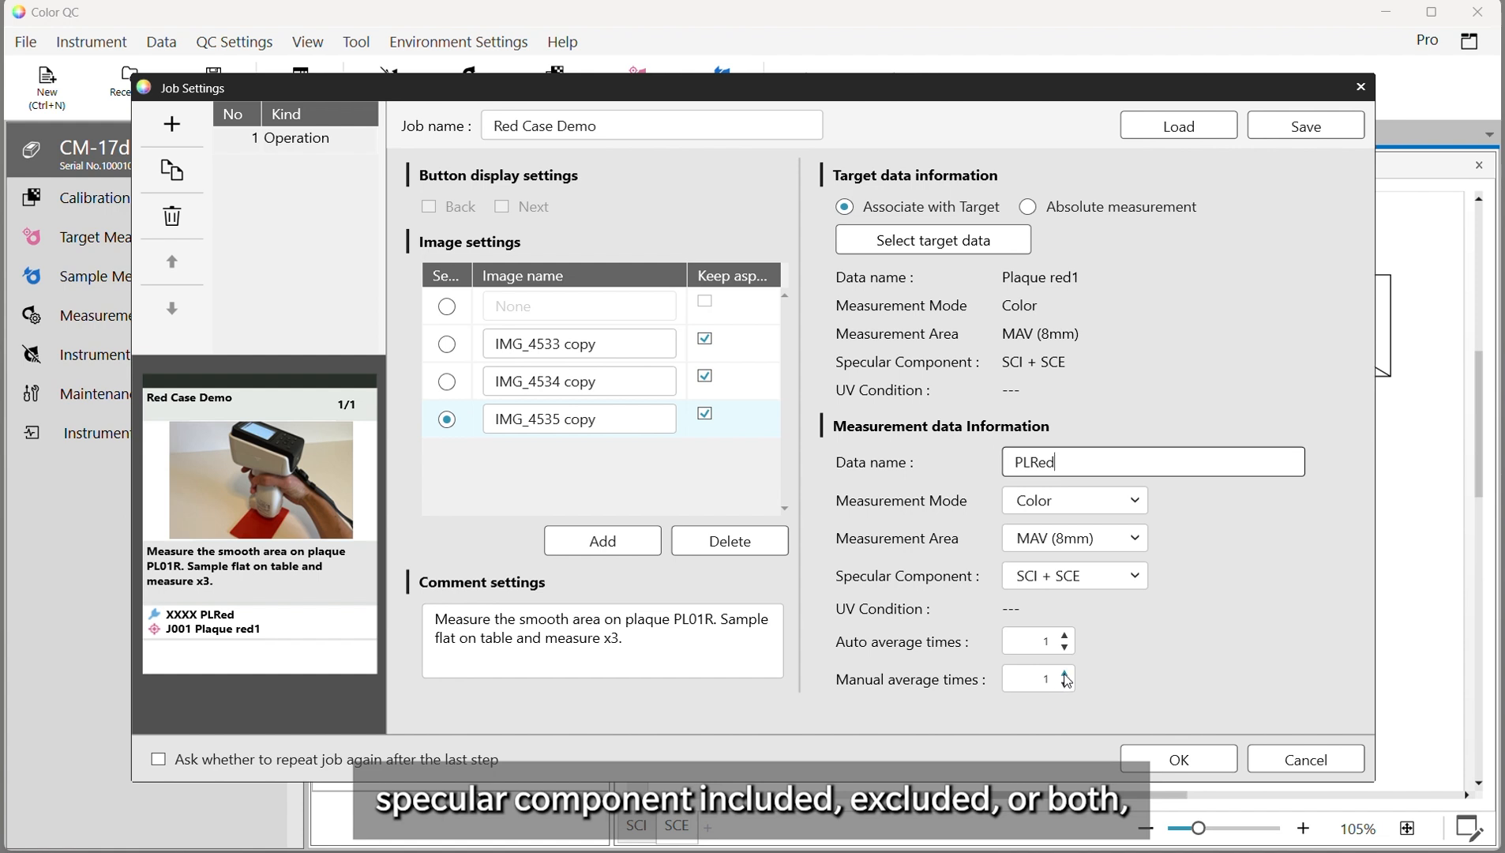
pyautogui.click(1065, 672)
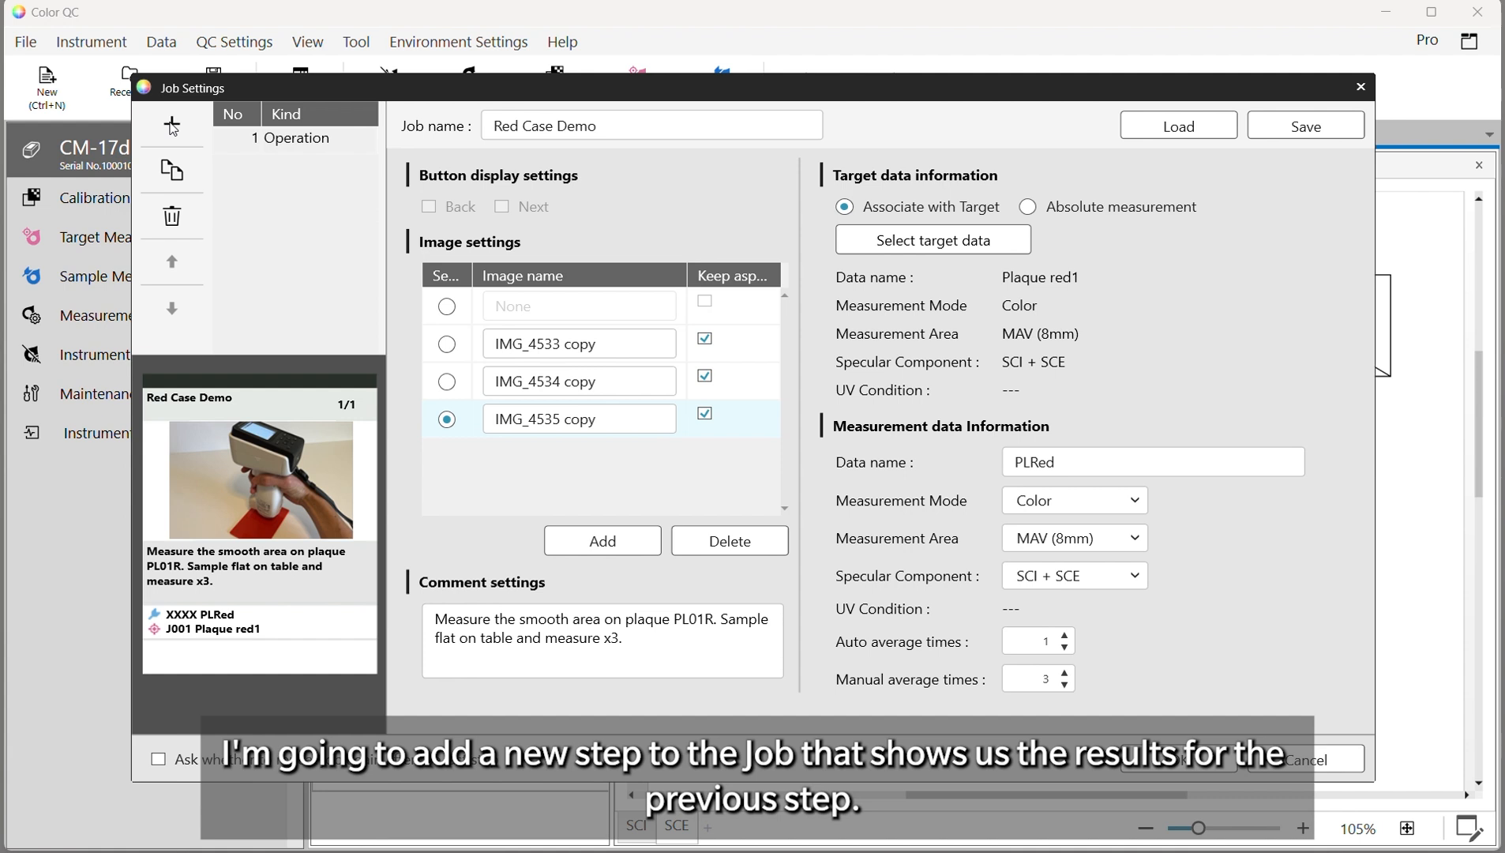
# - Add a Result step to the job after the first operation step
pyautogui.click(173, 128)
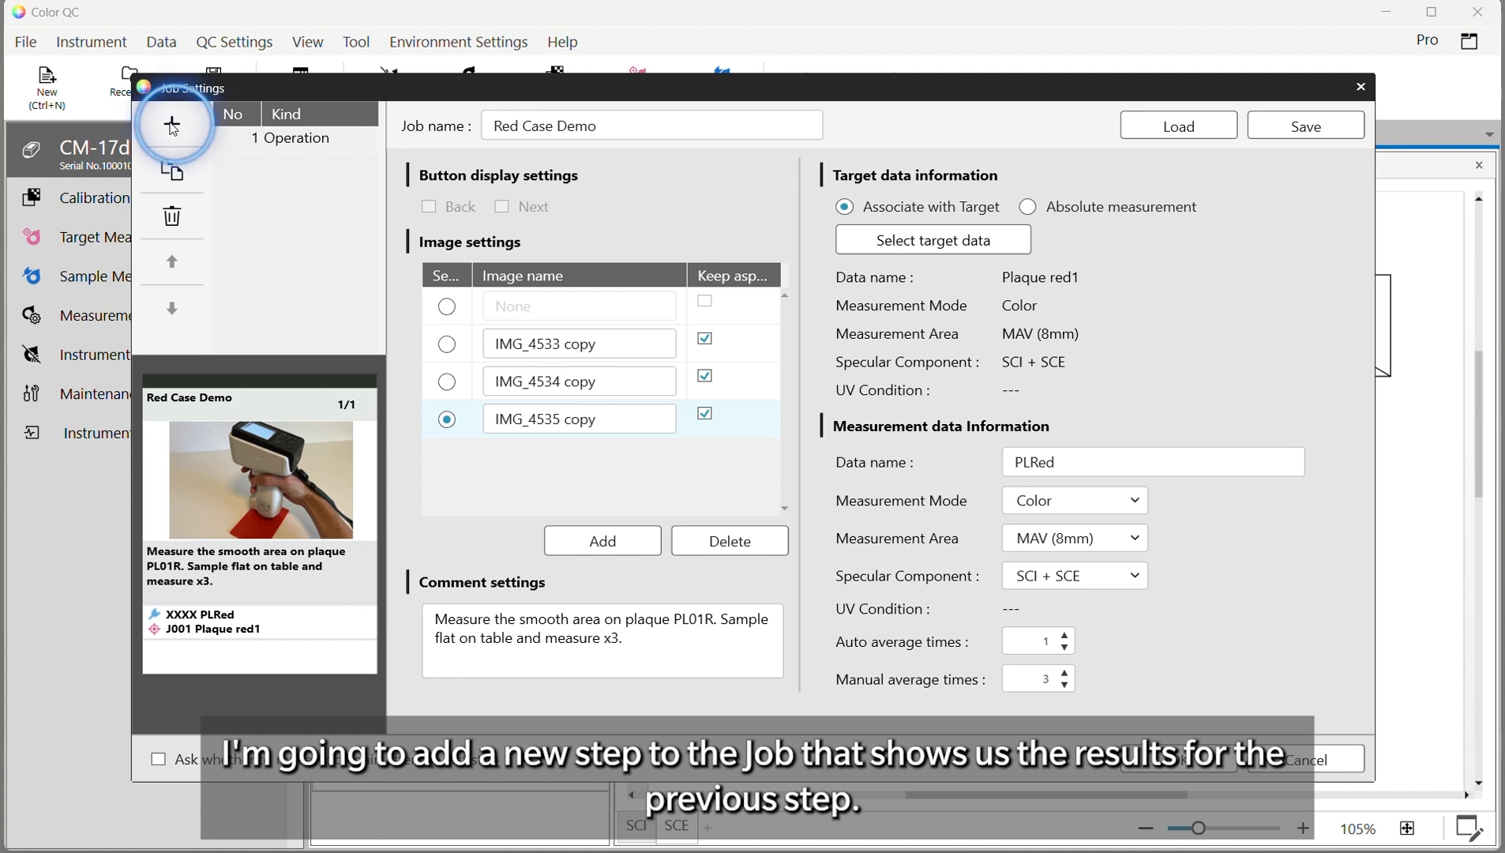
pyautogui.click(172, 126)
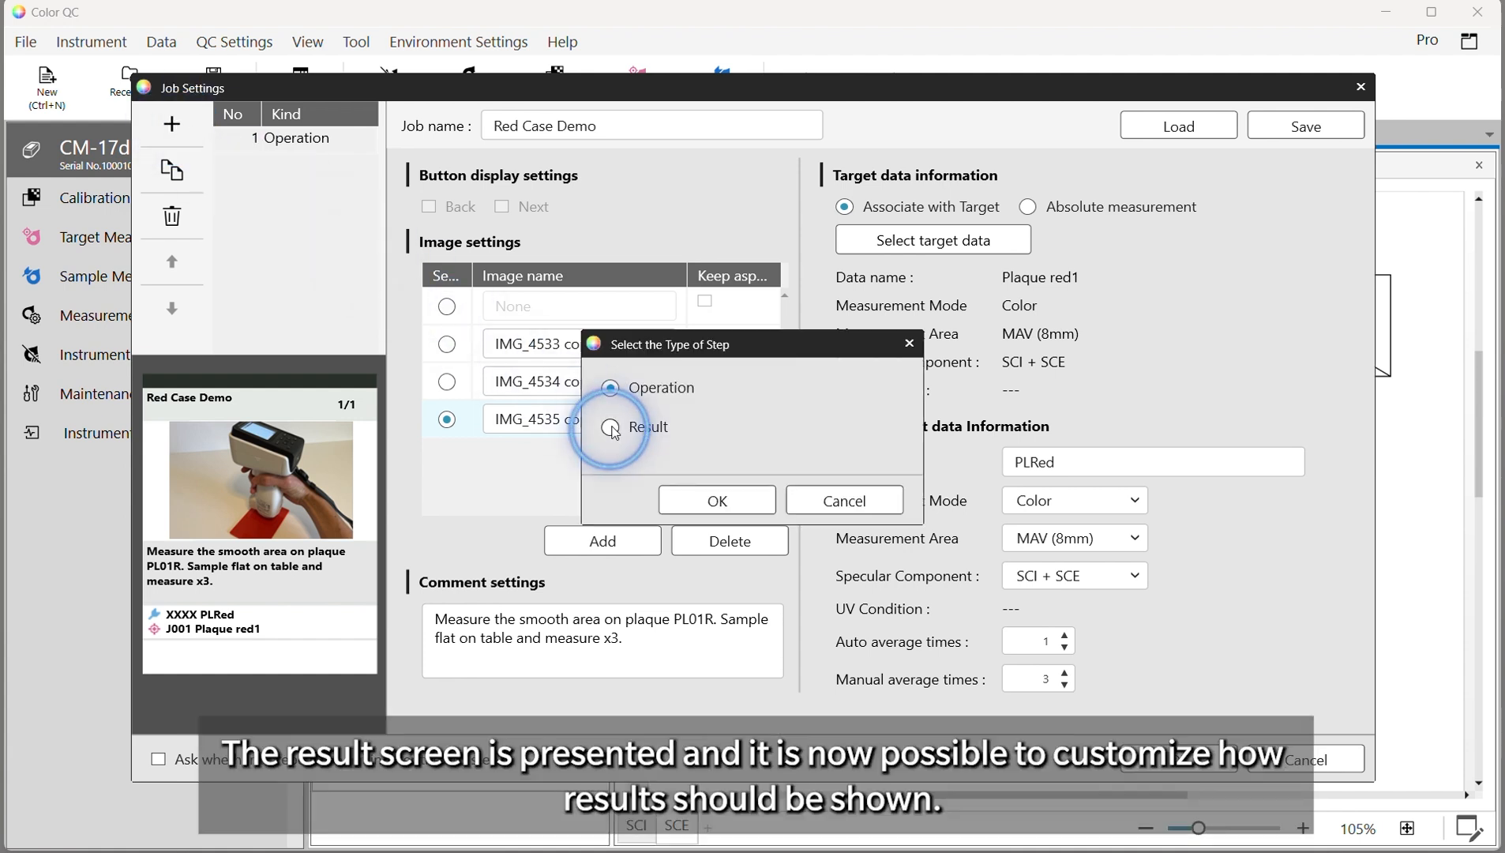
pyautogui.click(612, 429)
pyautogui.click(717, 501)
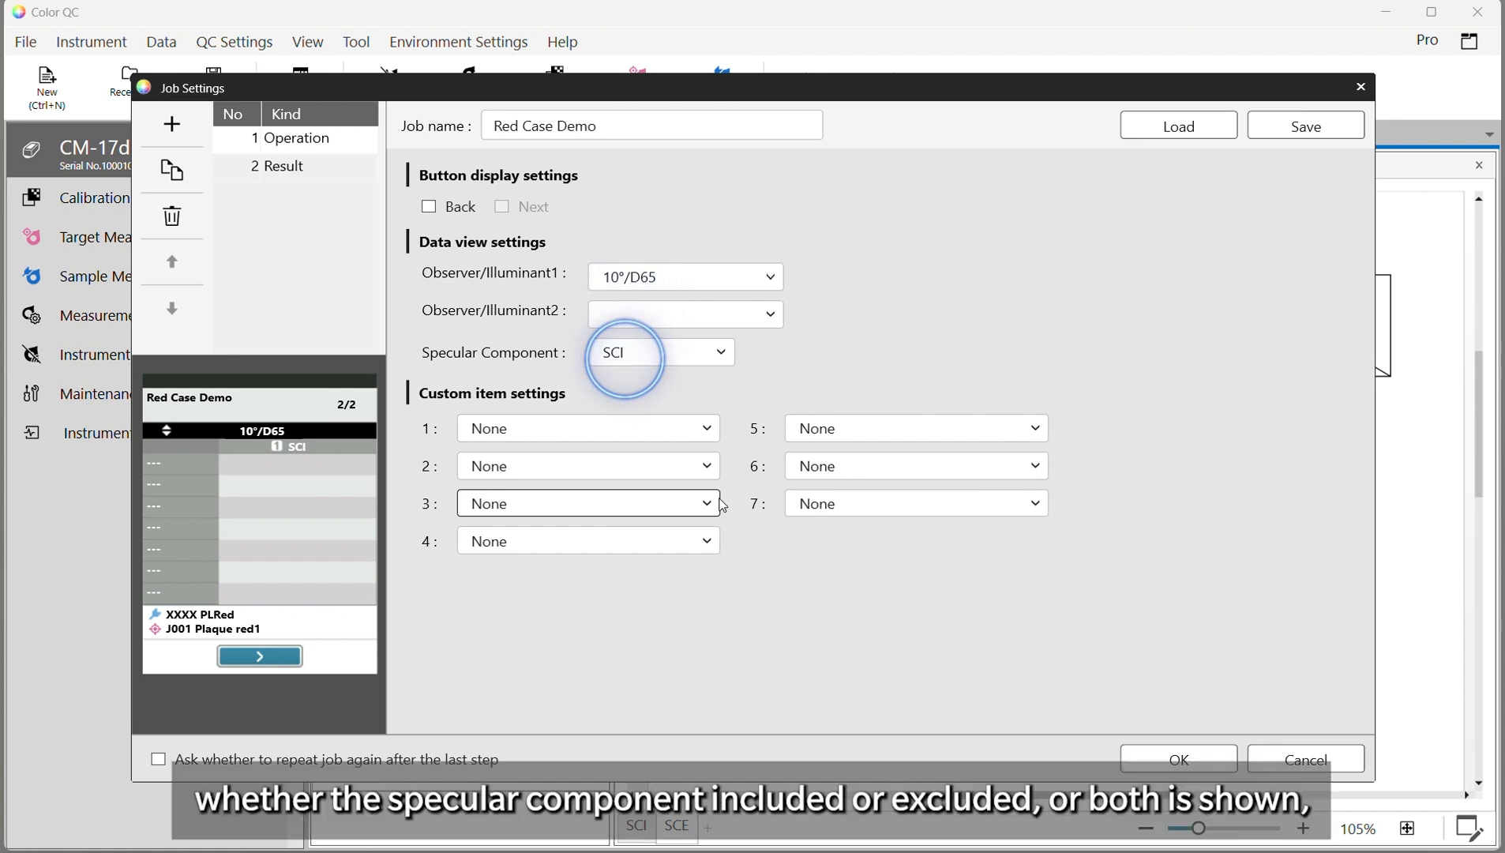
# - Look through the available result items and set the result step's custom item 1 to ΔL*
pyautogui.click(579, 431)
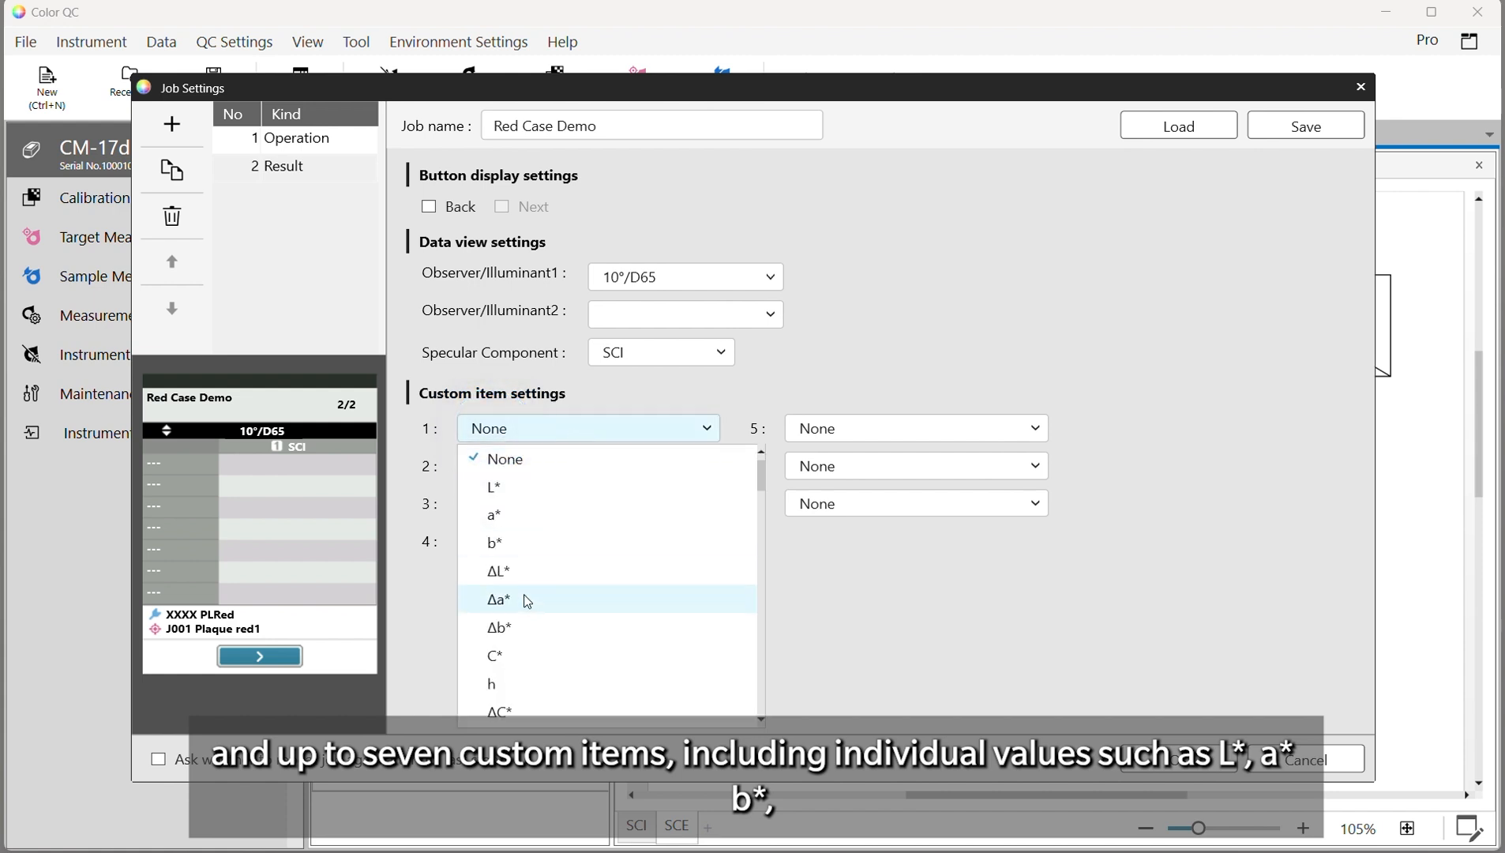
pyautogui.scroll(-2, 528, 601)
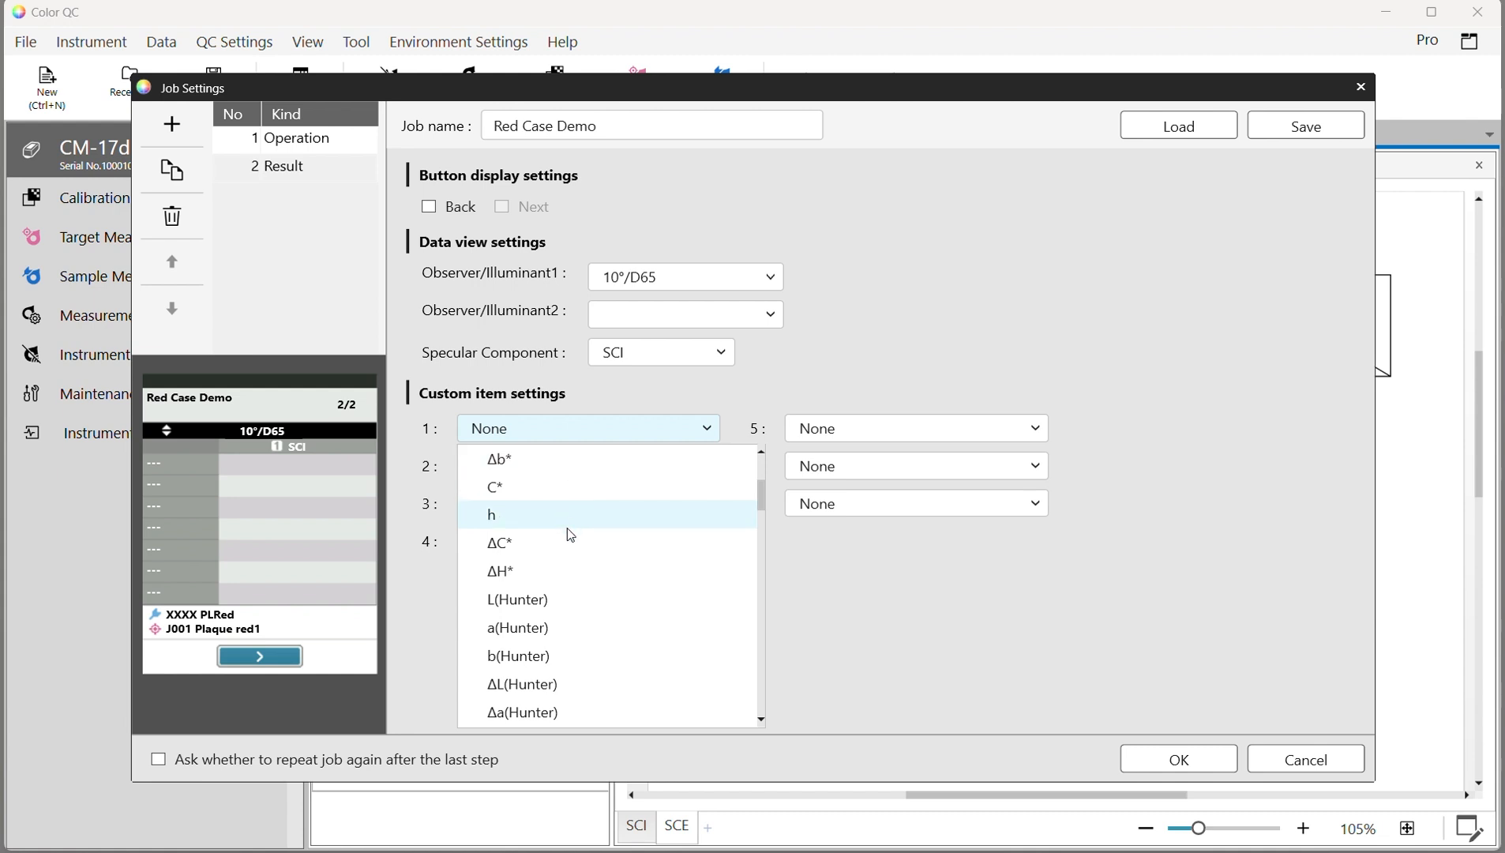
pyautogui.scroll(-2, 573, 544)
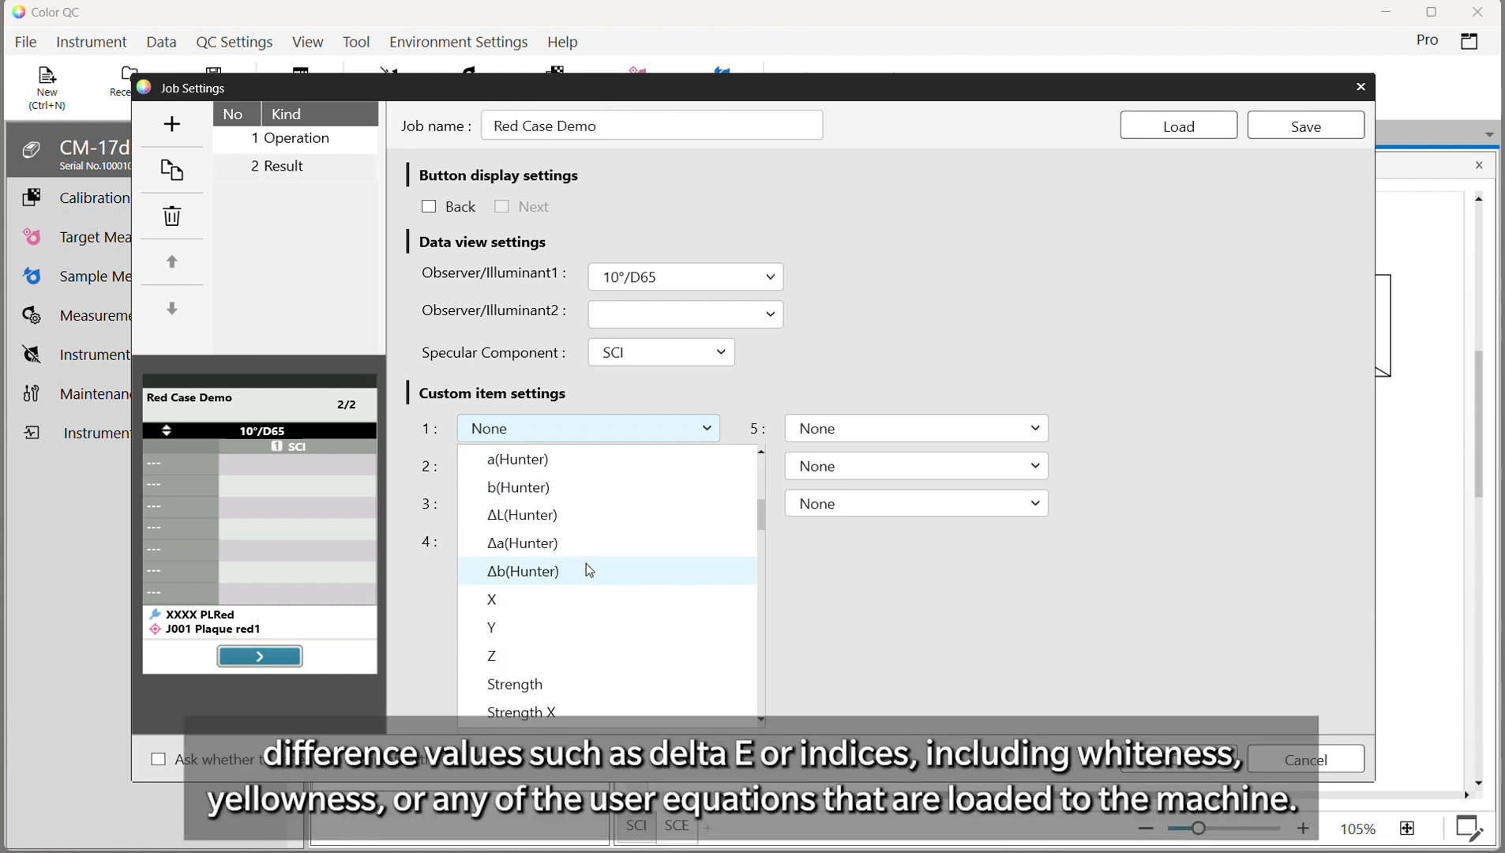
pyautogui.scroll(-2, 583, 605)
pyautogui.scroll(-3, 585, 606)
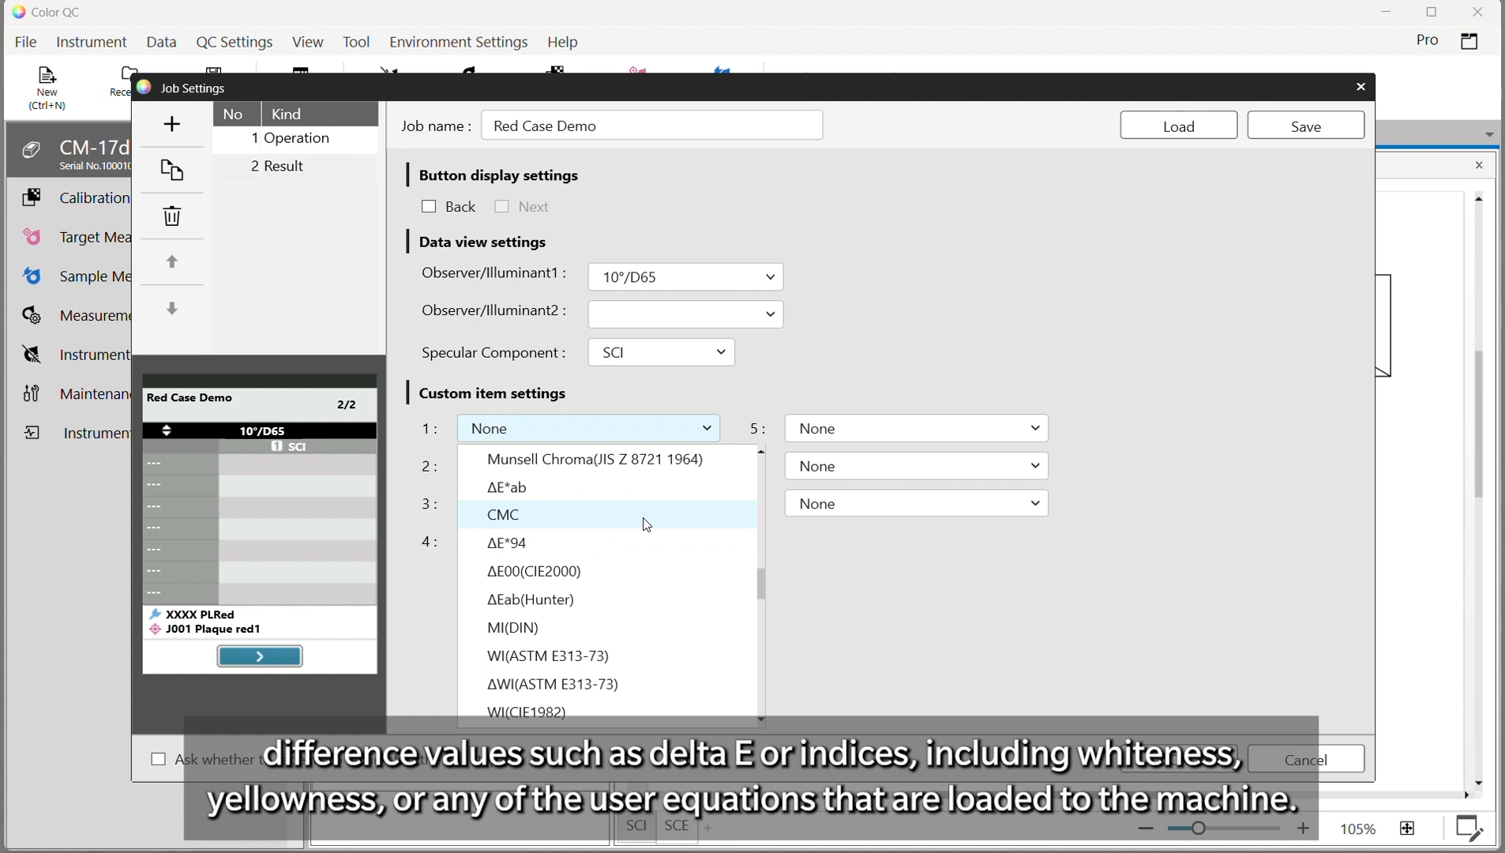
pyautogui.scroll(-5, 648, 529)
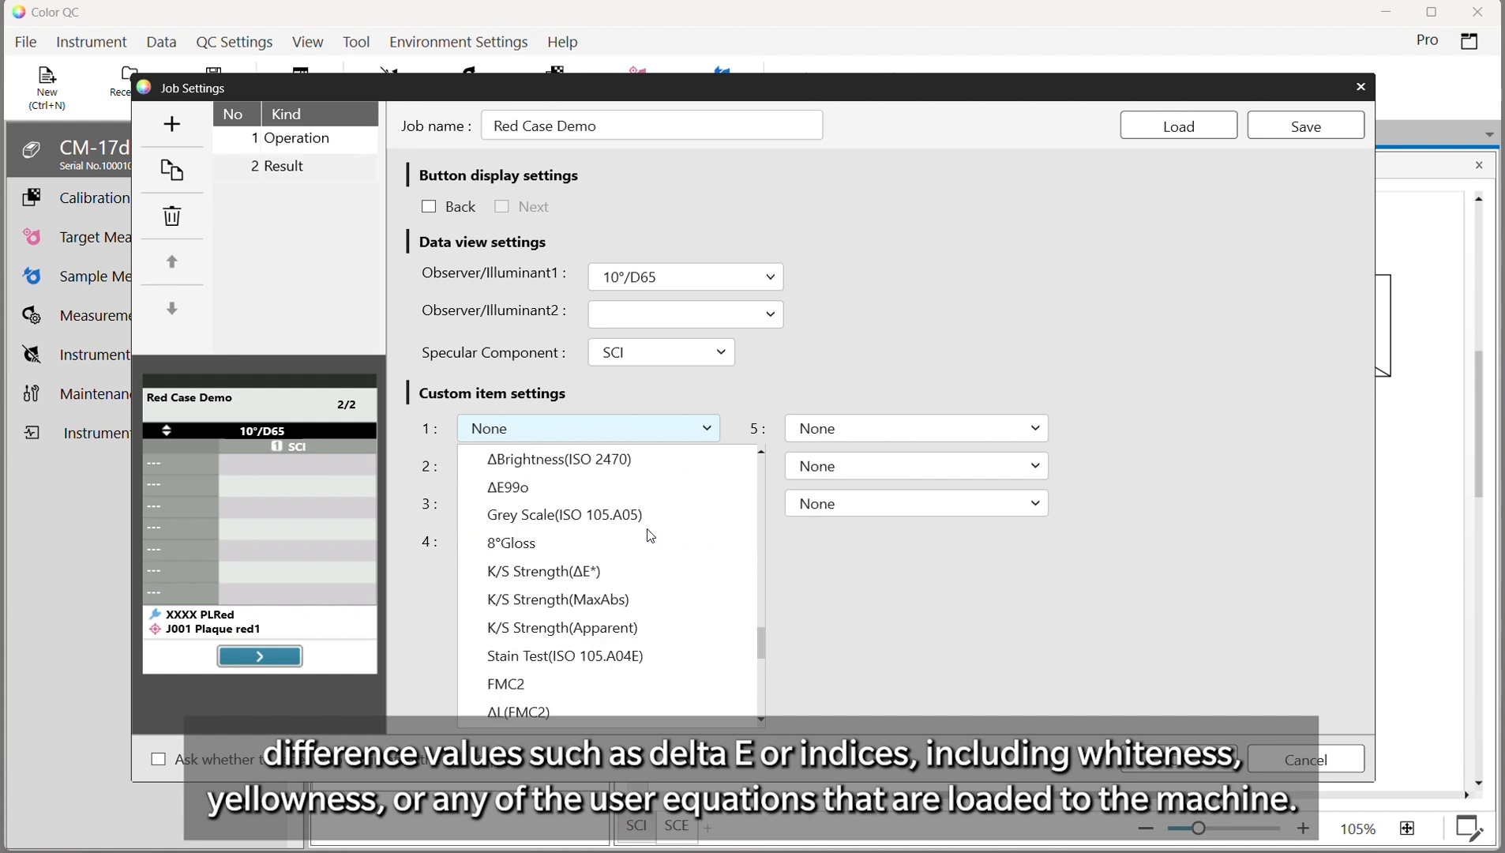
pyautogui.scroll(-6, 649, 539)
pyautogui.scroll(9, 649, 554)
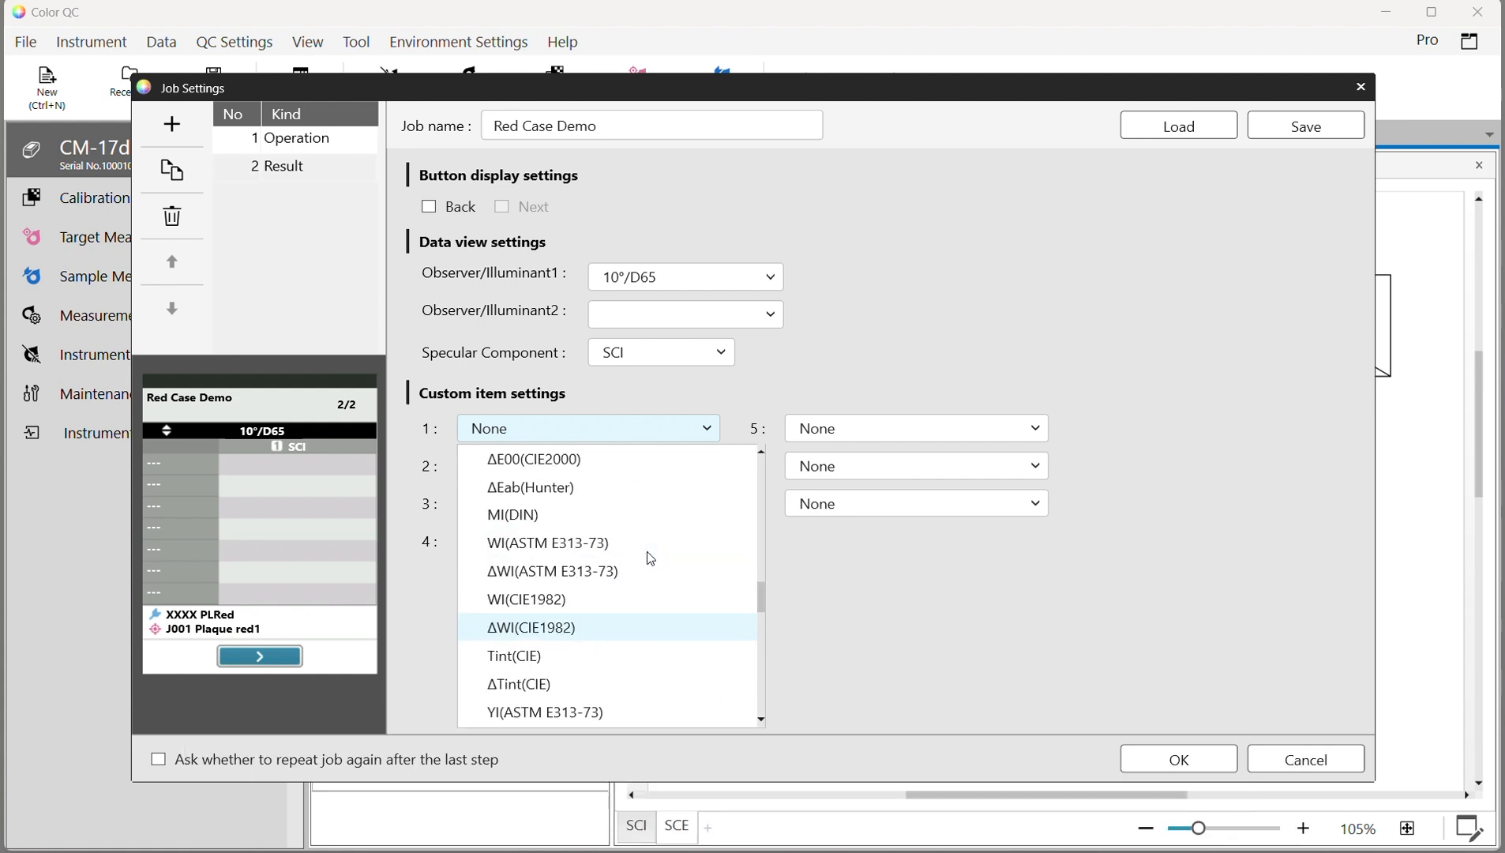
pyautogui.scroll(10, 650, 555)
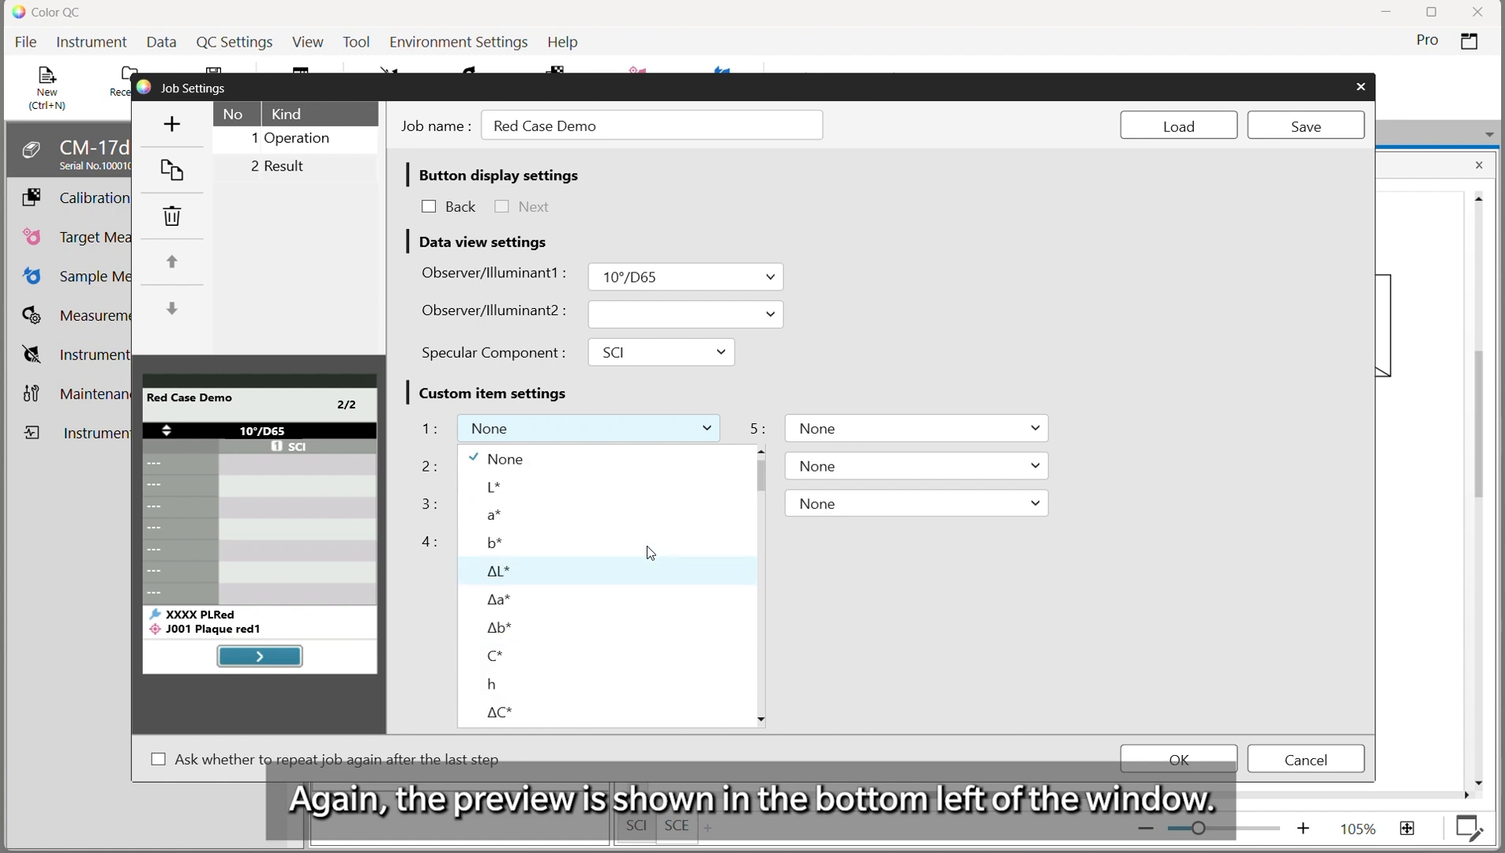
pyautogui.click(549, 574)
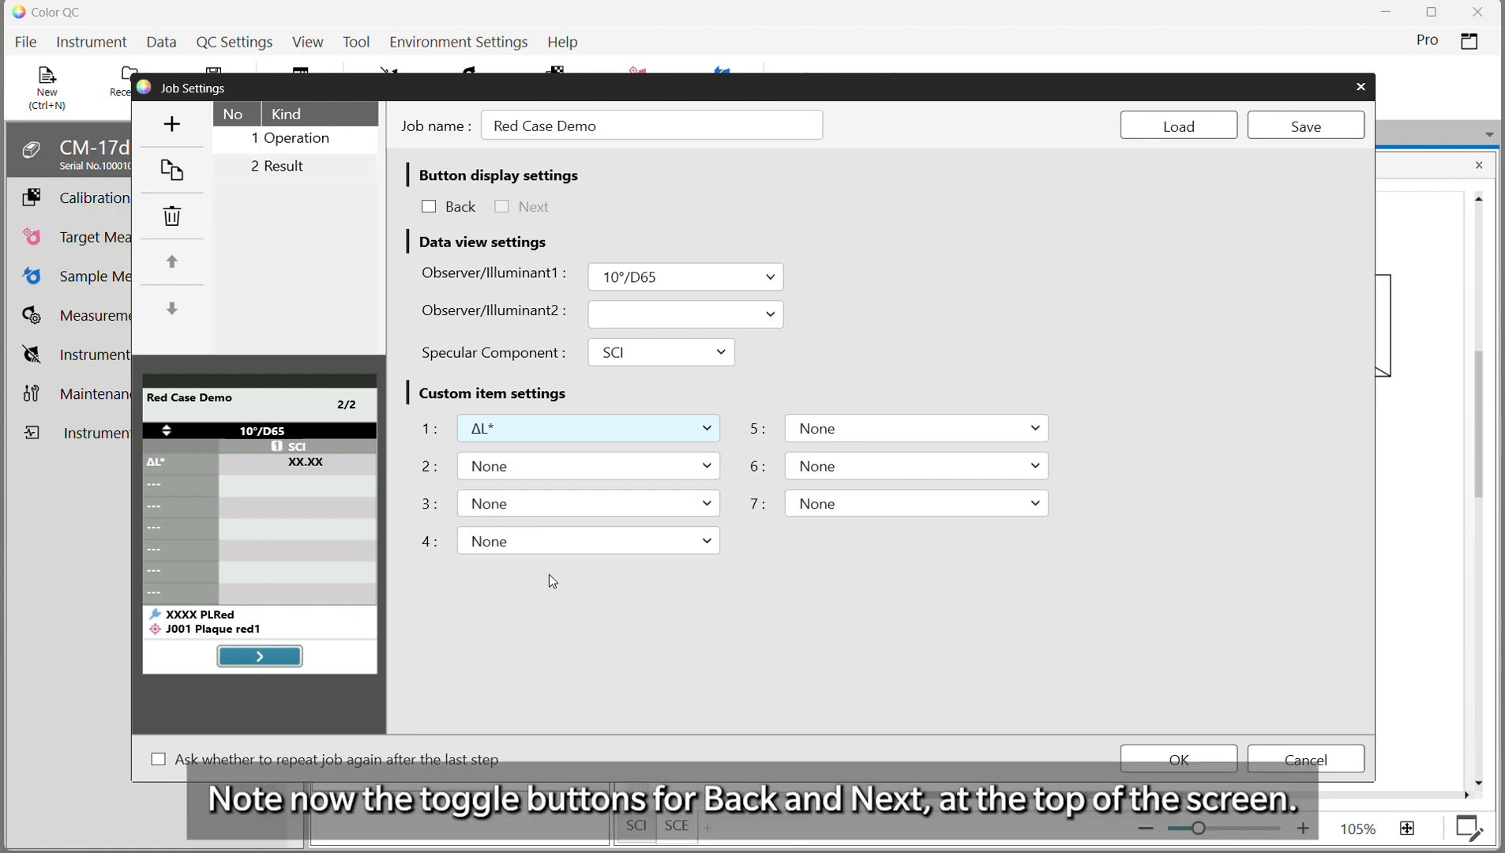
# - Set custom items 2 to 5 of the result step to a*, Δa*, b* and Δb*
pyautogui.click(577, 465)
pyautogui.click(496, 553)
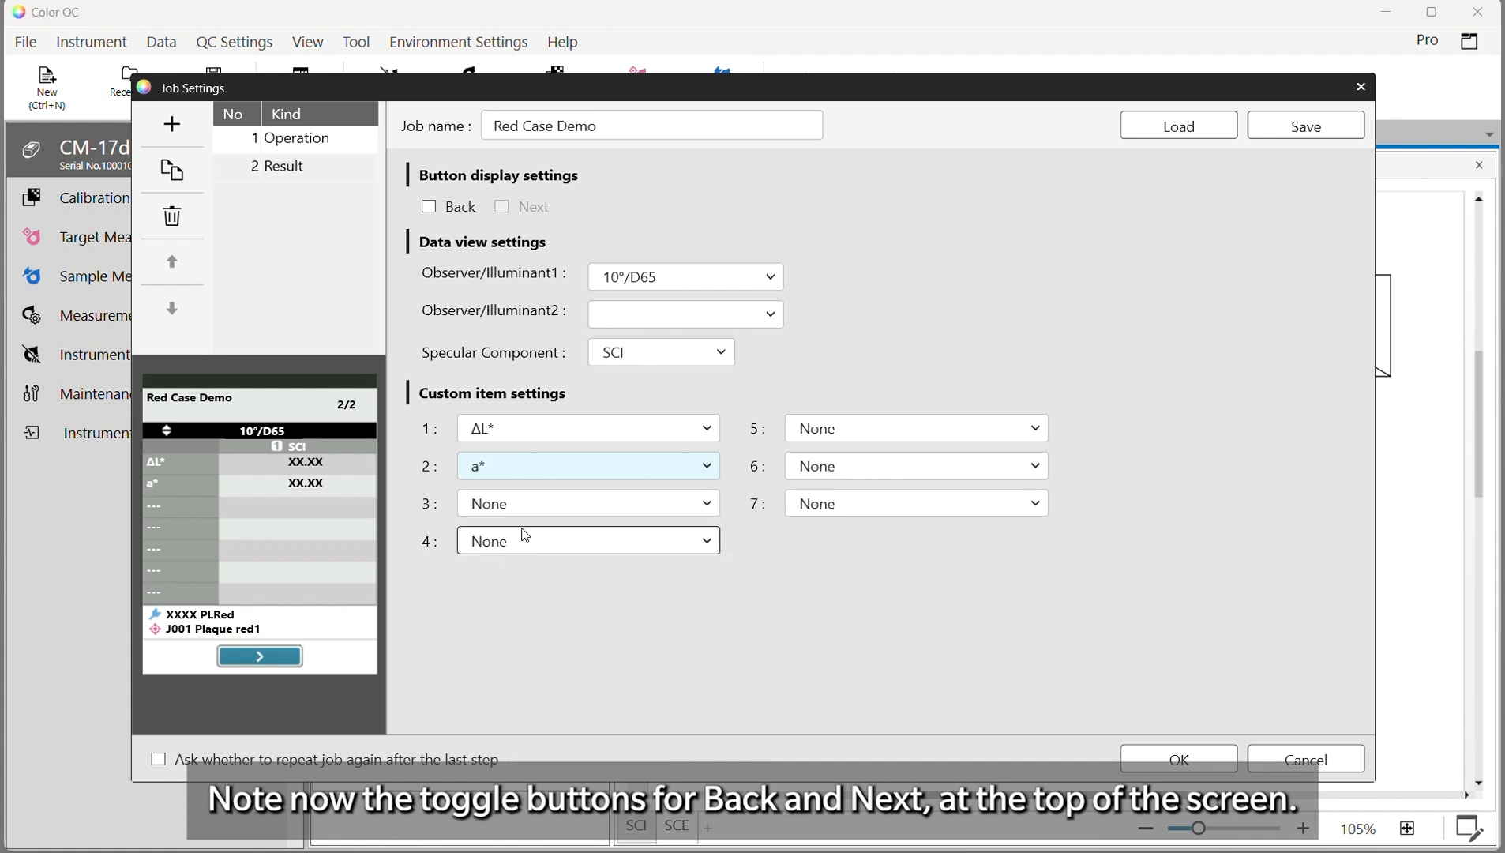
pyautogui.click(523, 503)
pyautogui.click(505, 620)
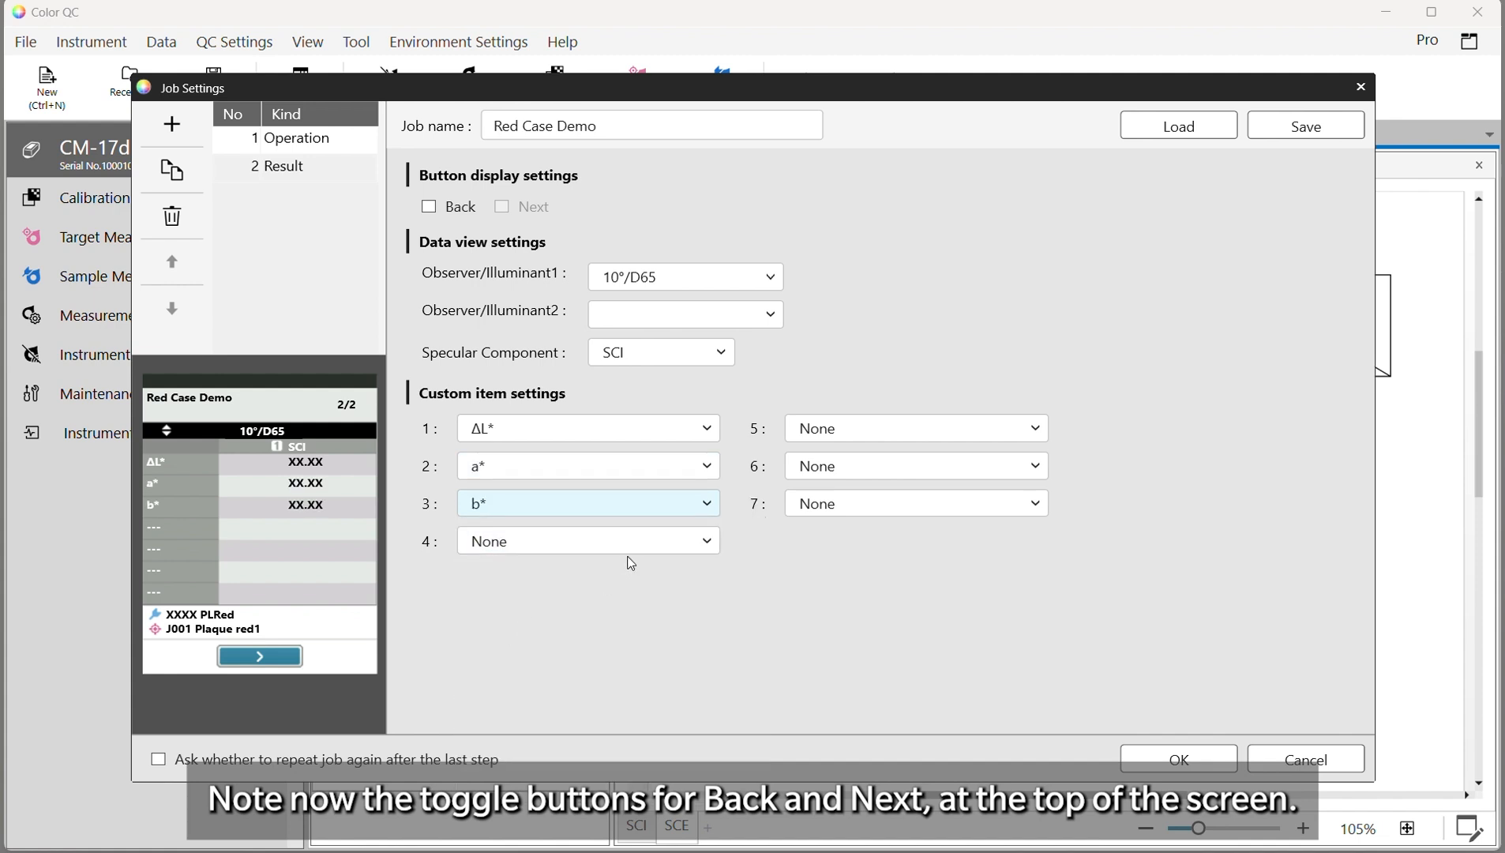
pyautogui.click(582, 548)
pyautogui.click(527, 504)
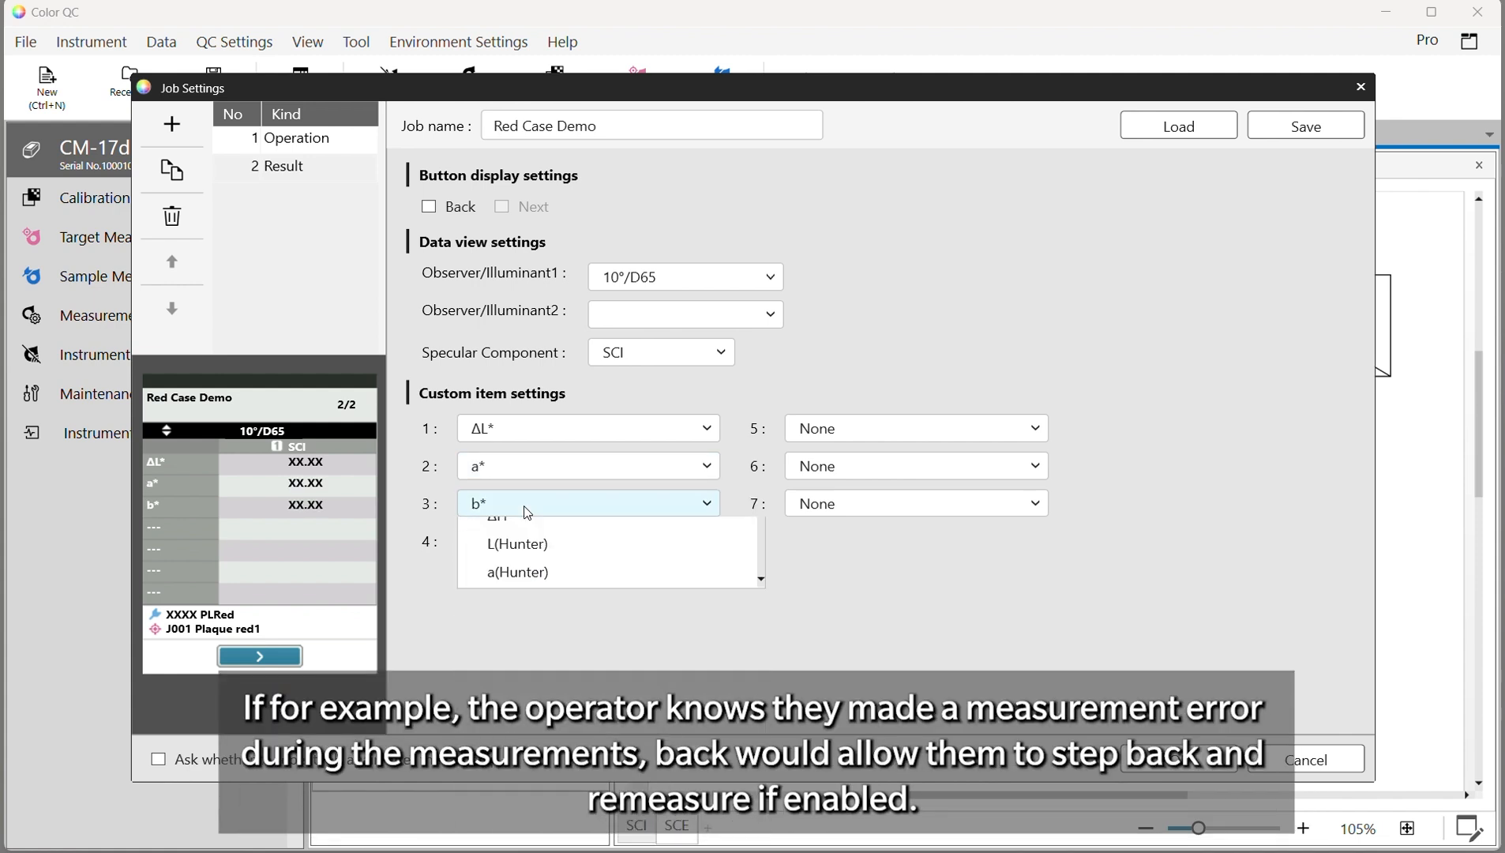
pyautogui.click(535, 594)
pyautogui.click(522, 543)
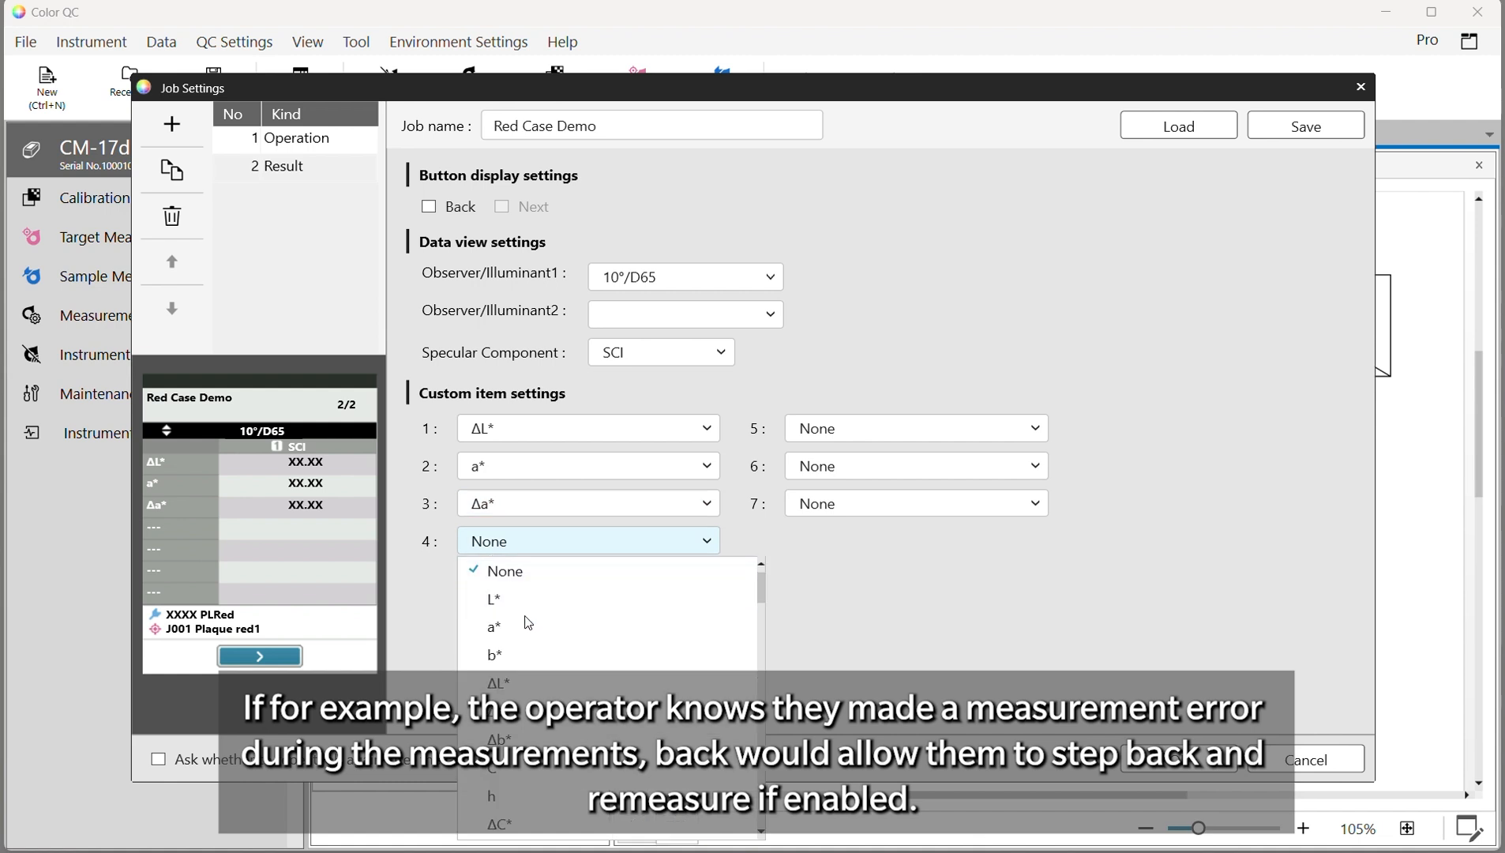
pyautogui.click(515, 654)
pyautogui.click(879, 445)
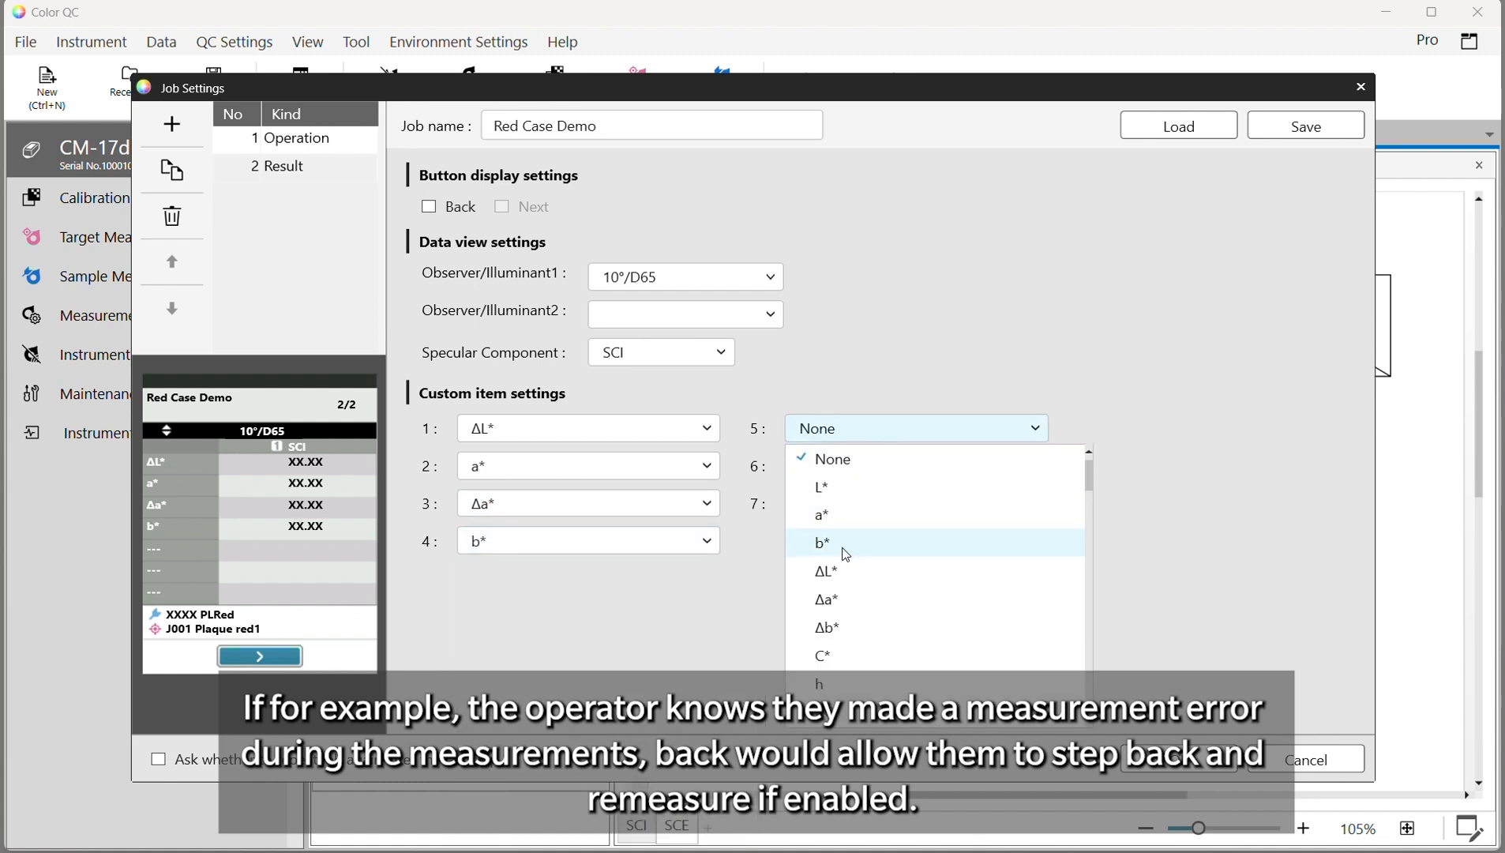
pyautogui.click(831, 630)
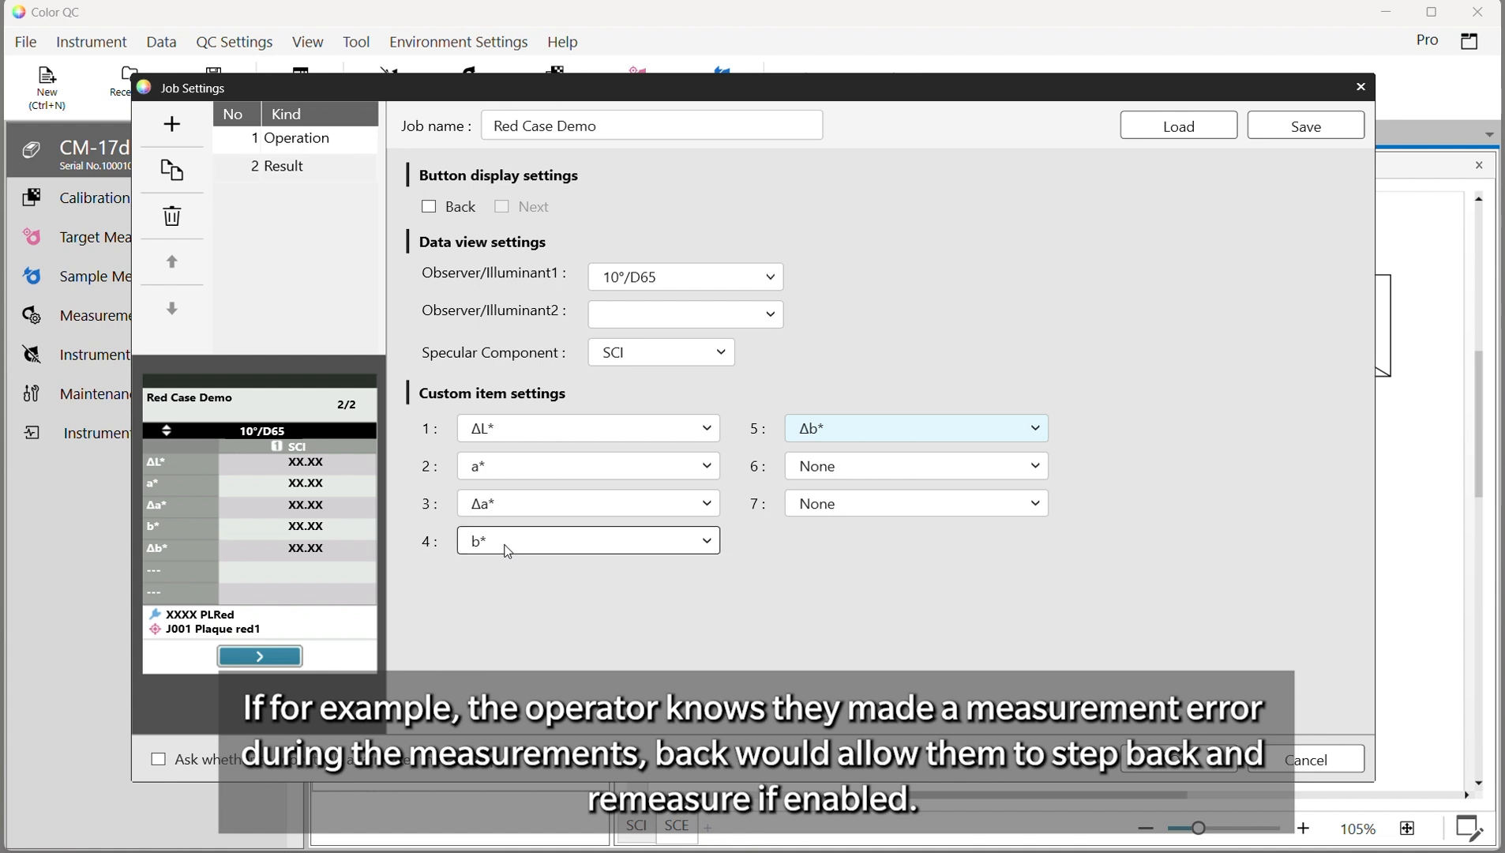
# - Add a second Operation step to the job and select IMG_4534 copy as its image
pyautogui.click(152, 133)
pyautogui.click(691, 498)
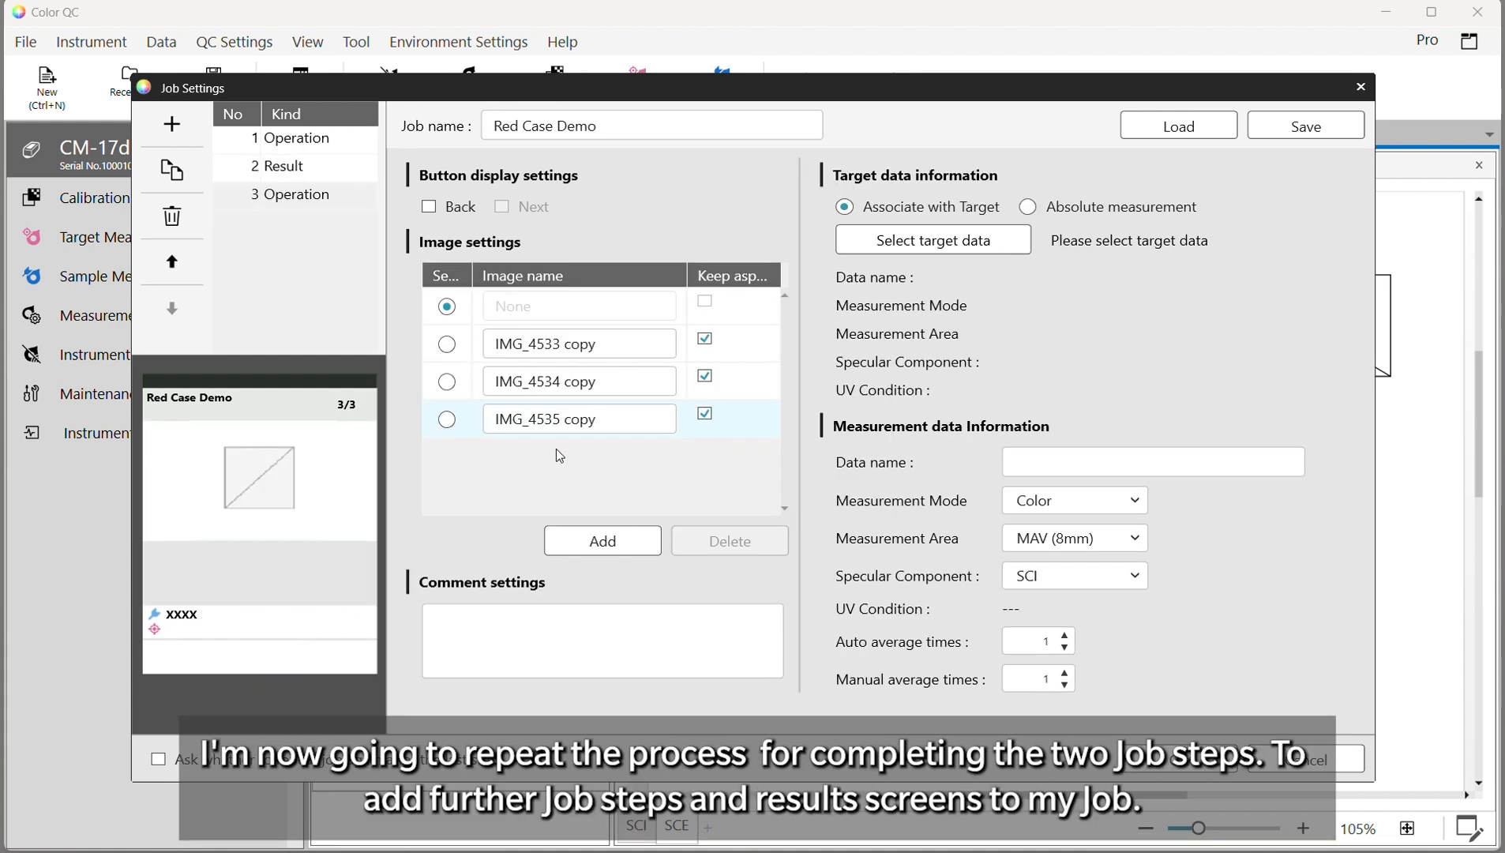
pyautogui.click(447, 382)
# - Enter the step's comment "Measure x3 the centre of the case body stabilise the case with your free hand."
pyautogui.click(556, 631)
pyautogui.write('Meas')
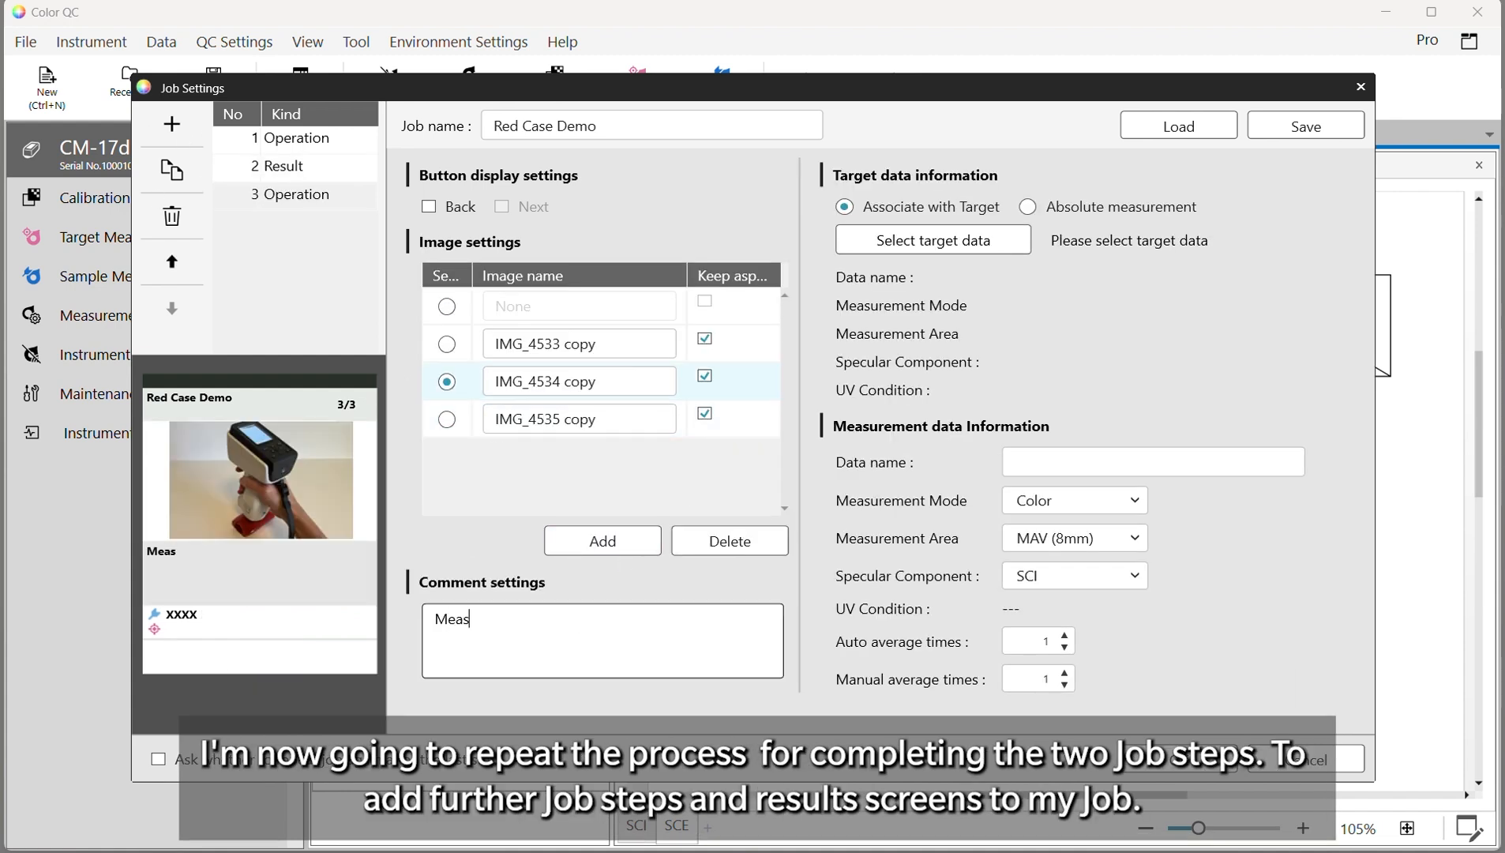
pyautogui.write('ure x3 the centre of the case body')
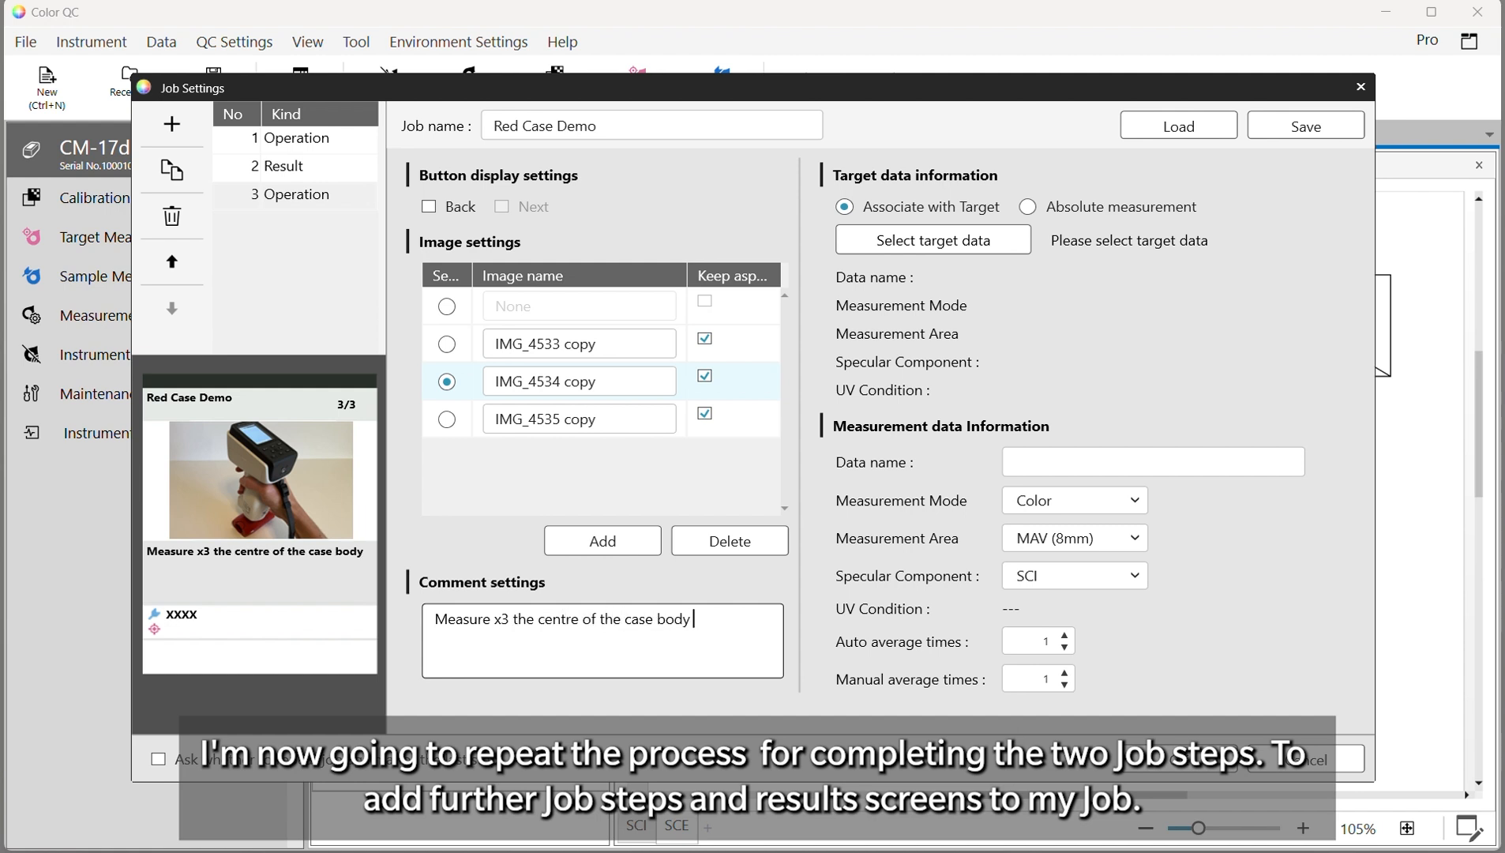
pyautogui.write(' stabilise the cas')
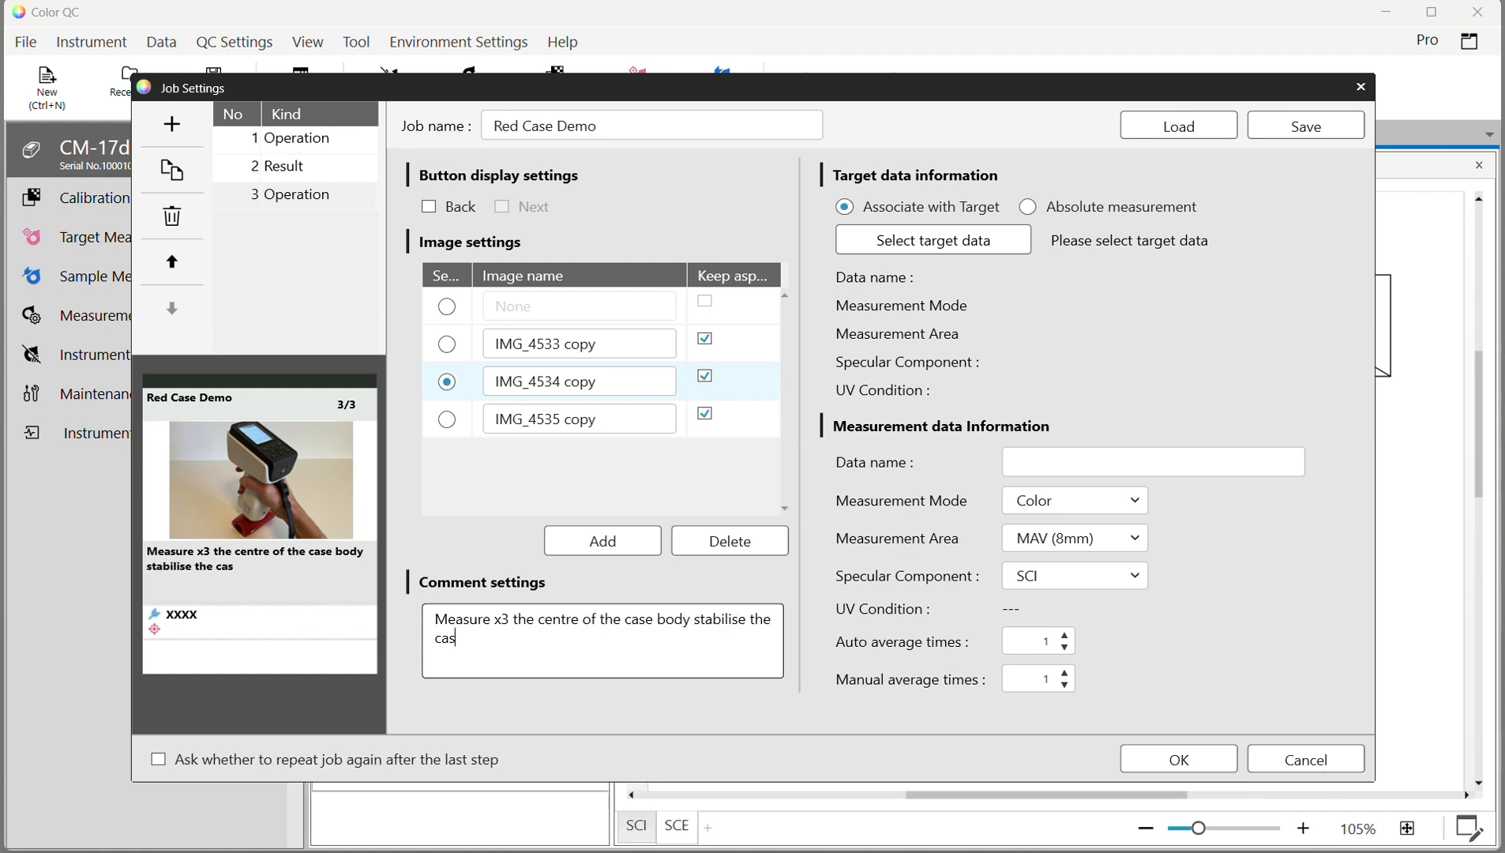
pyautogui.write('e with your free hand.')
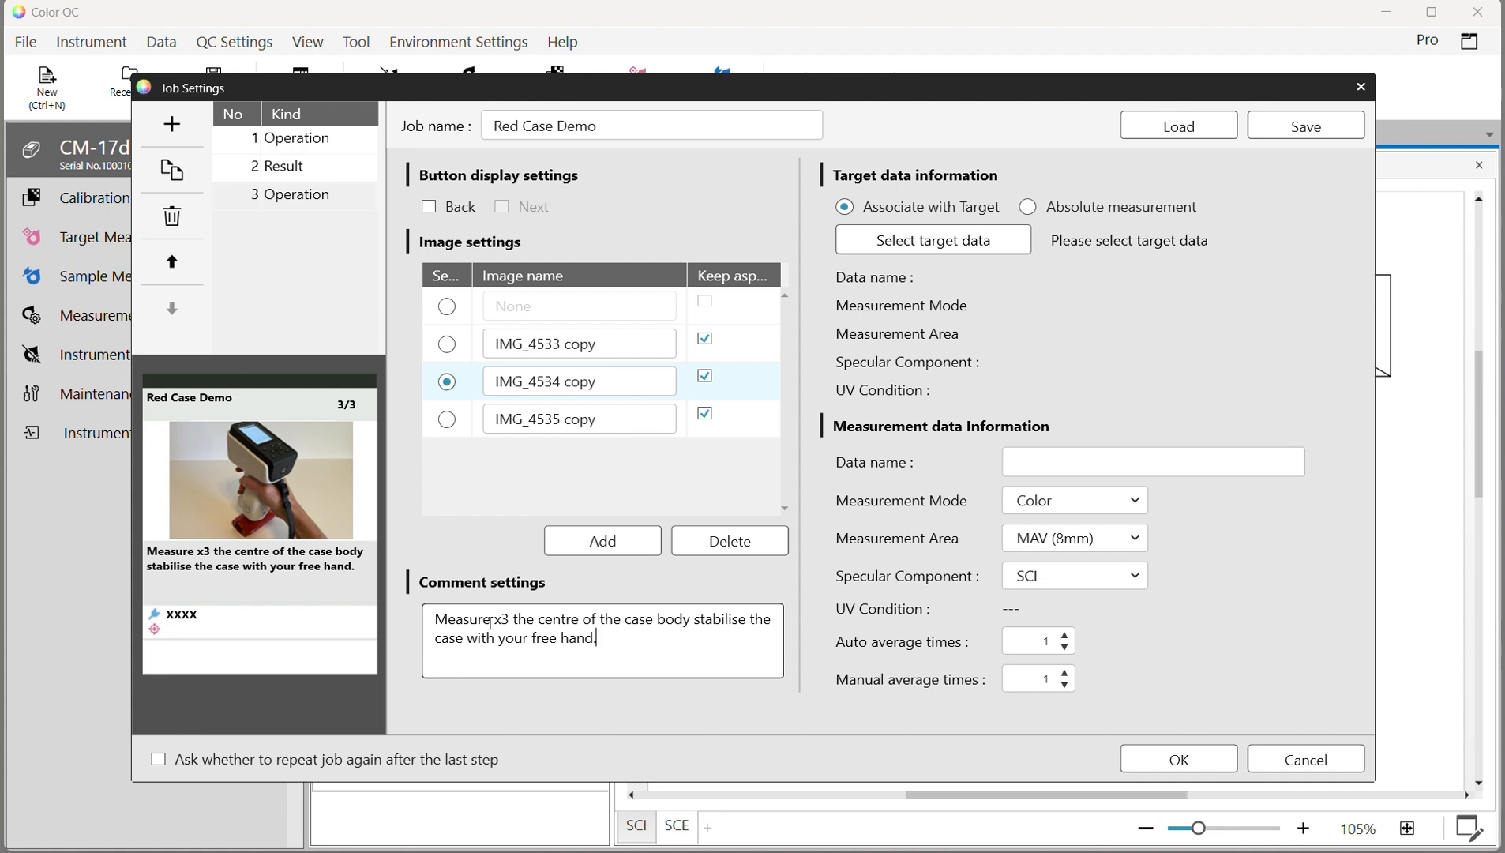
# - Associate the second operation step with the target case red stored on the instrument
pyautogui.click(964, 244)
pyautogui.click(236, 195)
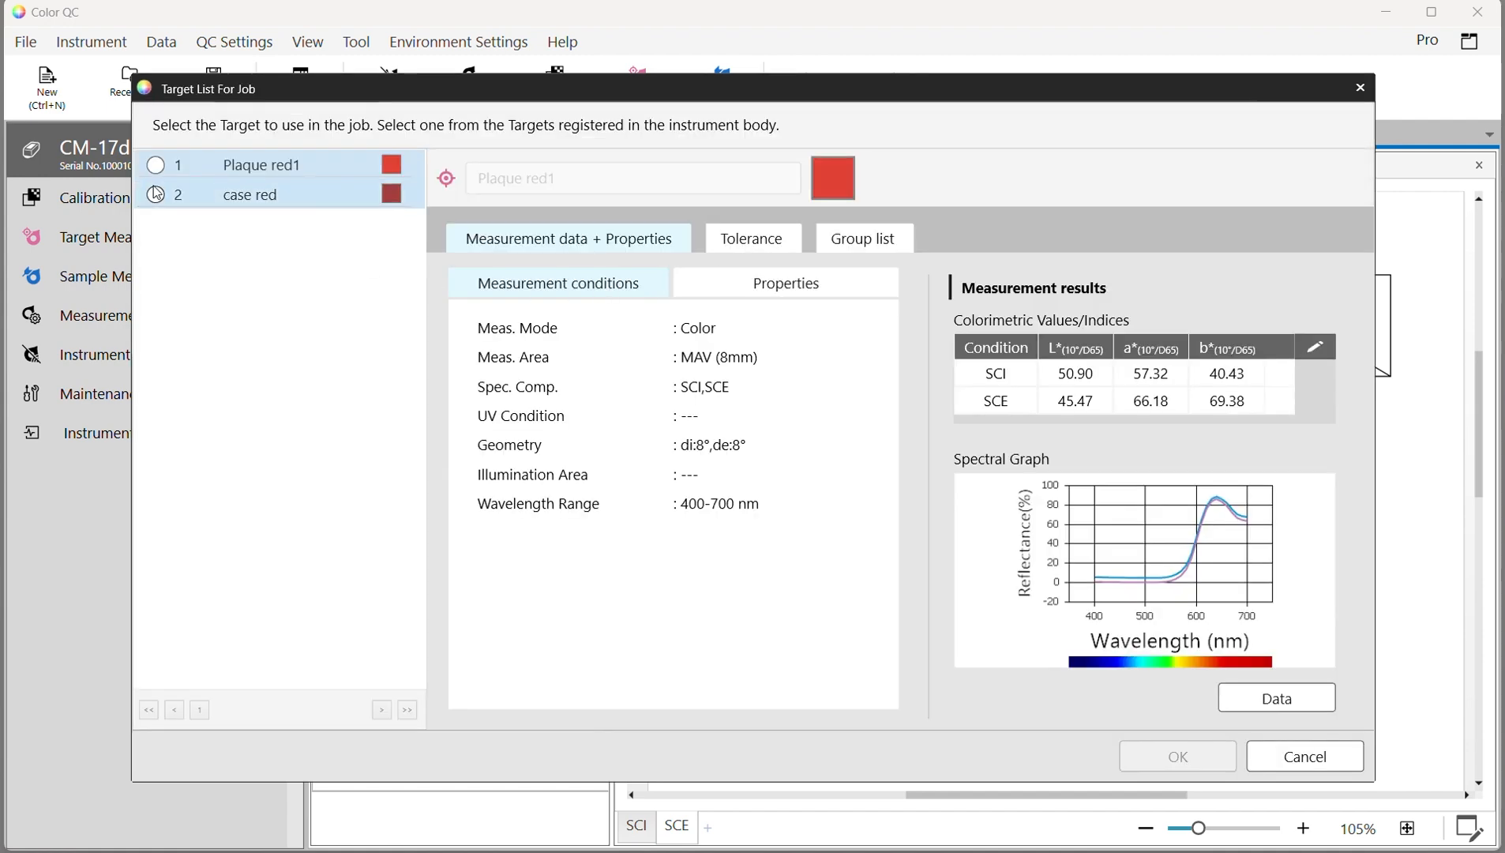
pyautogui.click(1169, 755)
# - Set the measurement data name to CaseB and the manual average times to 3
pyautogui.click(1074, 462)
pyautogui.write('Cas')
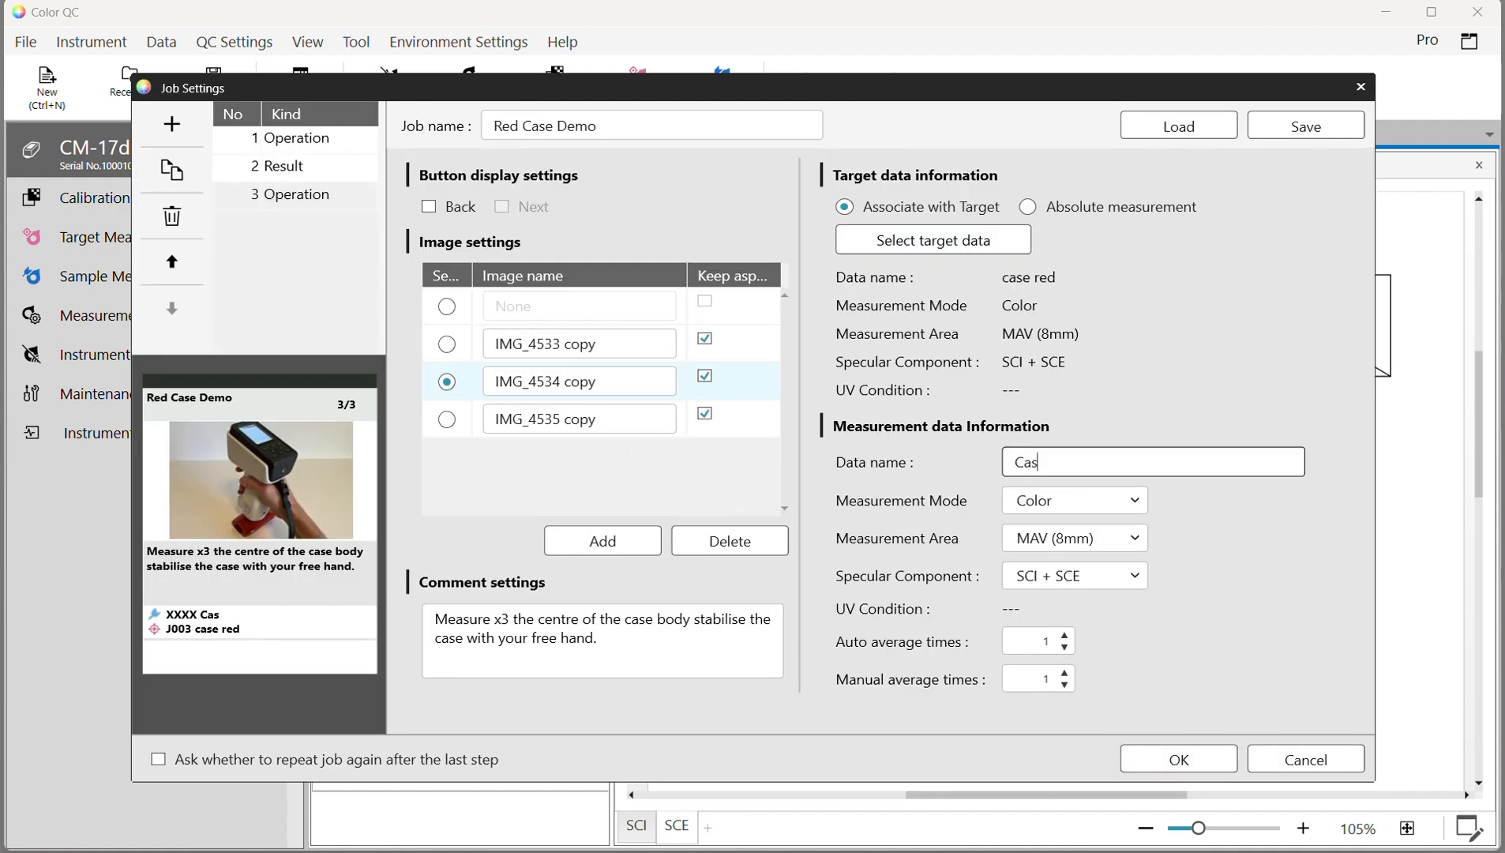
pyautogui.click(1065, 672)
pyautogui.click(1066, 673)
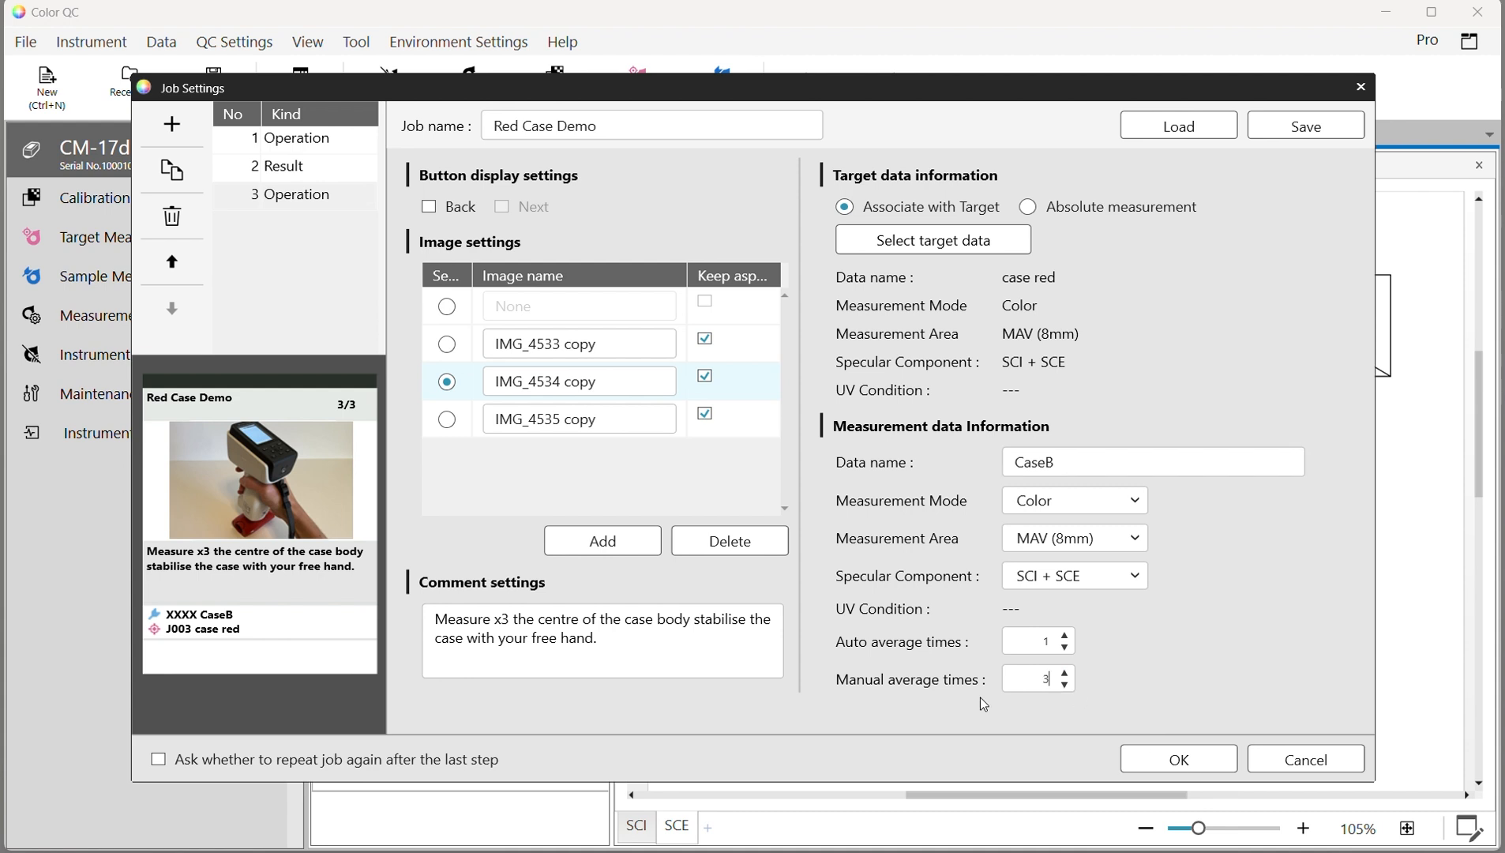
# - Add a second Result step to the job and set its custom item 1 to ΔE*ab
pyautogui.click(171, 124)
pyautogui.click(610, 428)
pyautogui.click(717, 500)
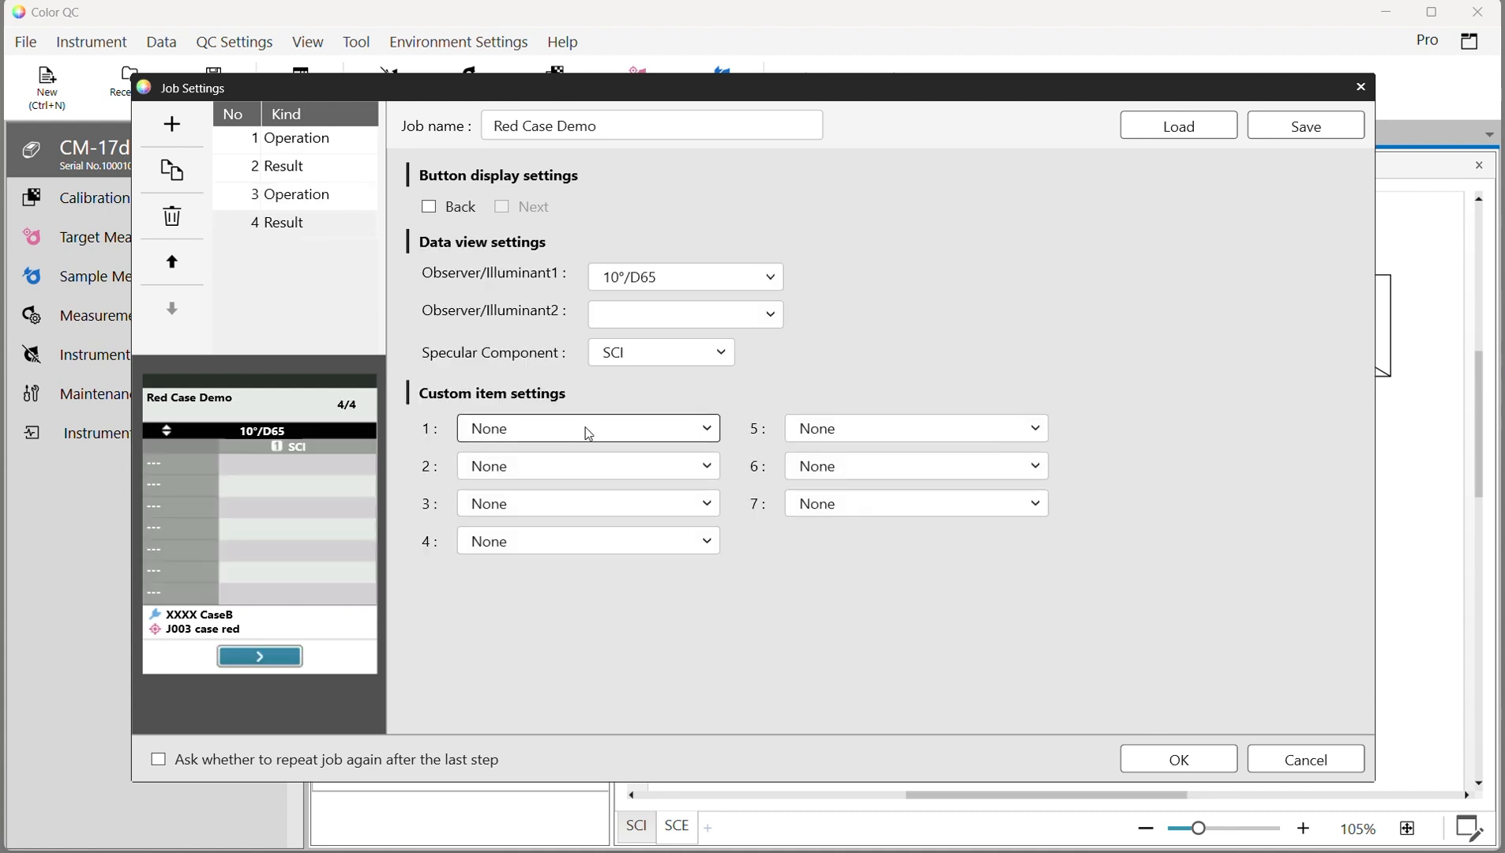
pyautogui.click(584, 428)
pyautogui.scroll(-9, 535, 611)
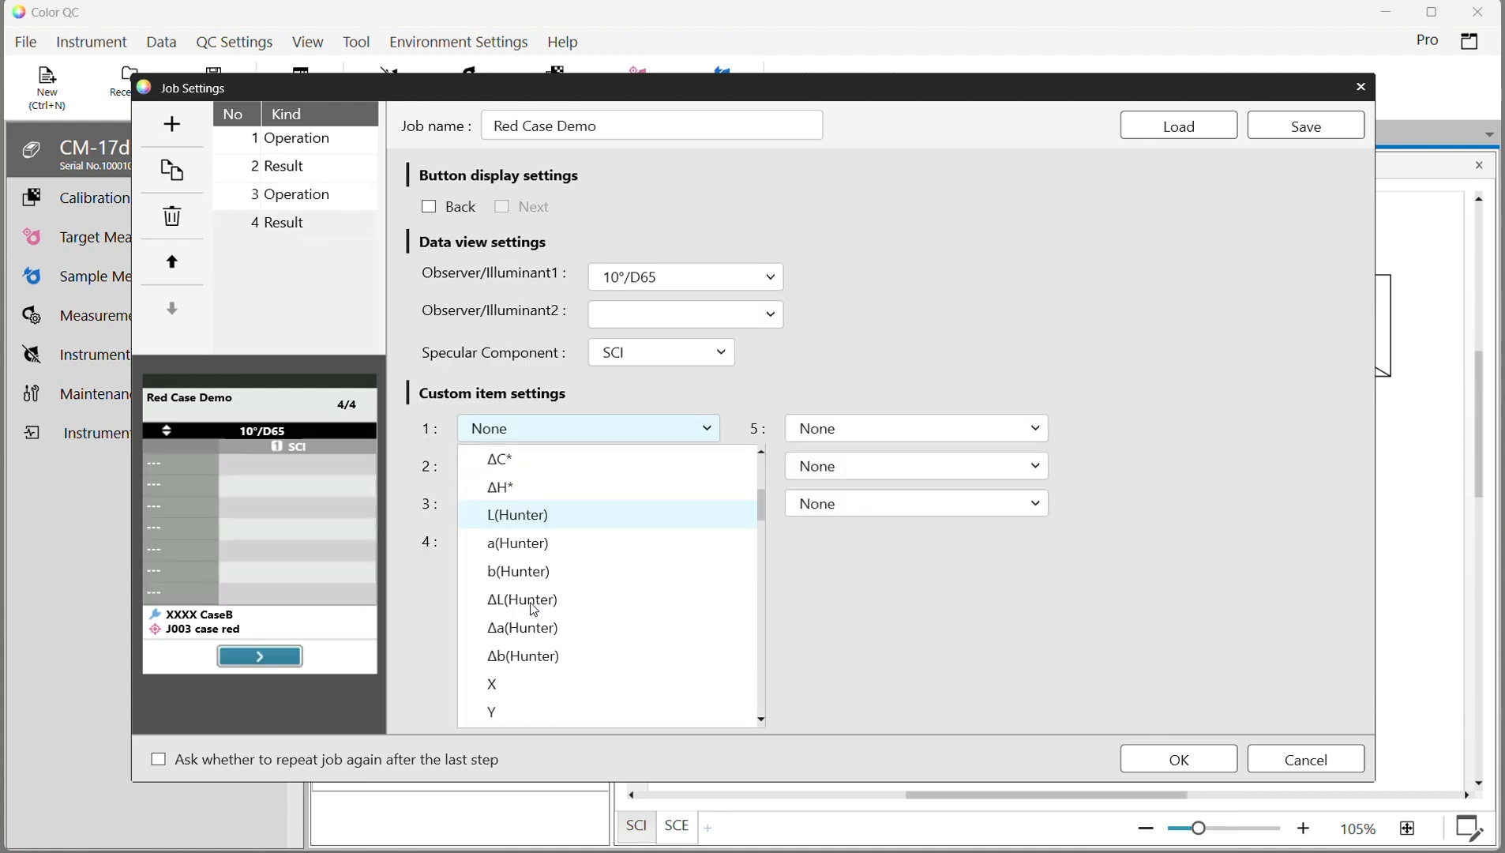
pyautogui.click(541, 573)
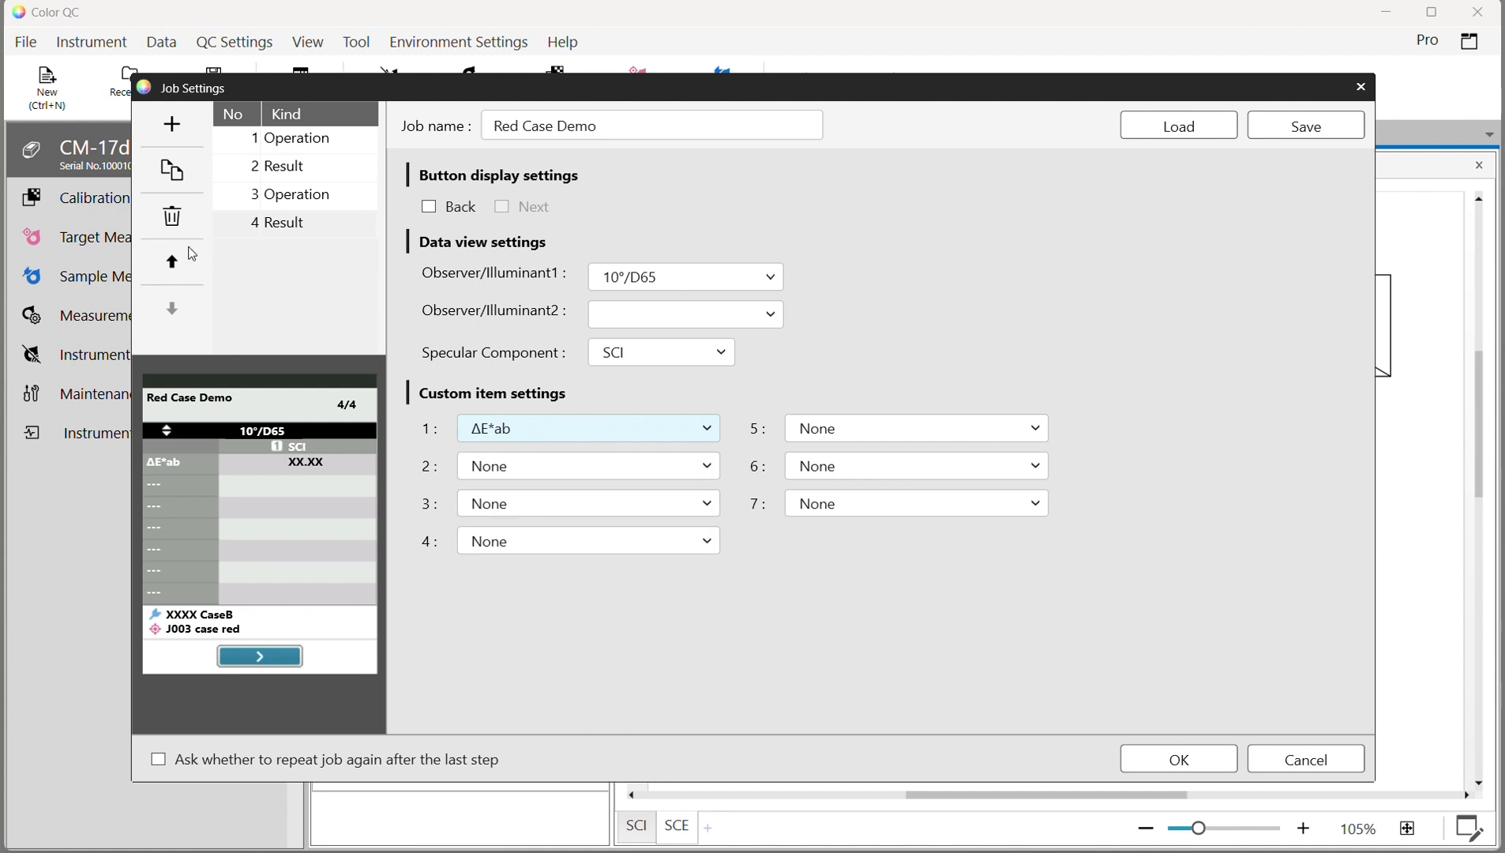
# - Add a third Operation step to the job and select IMG_4533 copy as its image
pyautogui.click(172, 124)
pyautogui.click(718, 500)
pyautogui.click(447, 343)
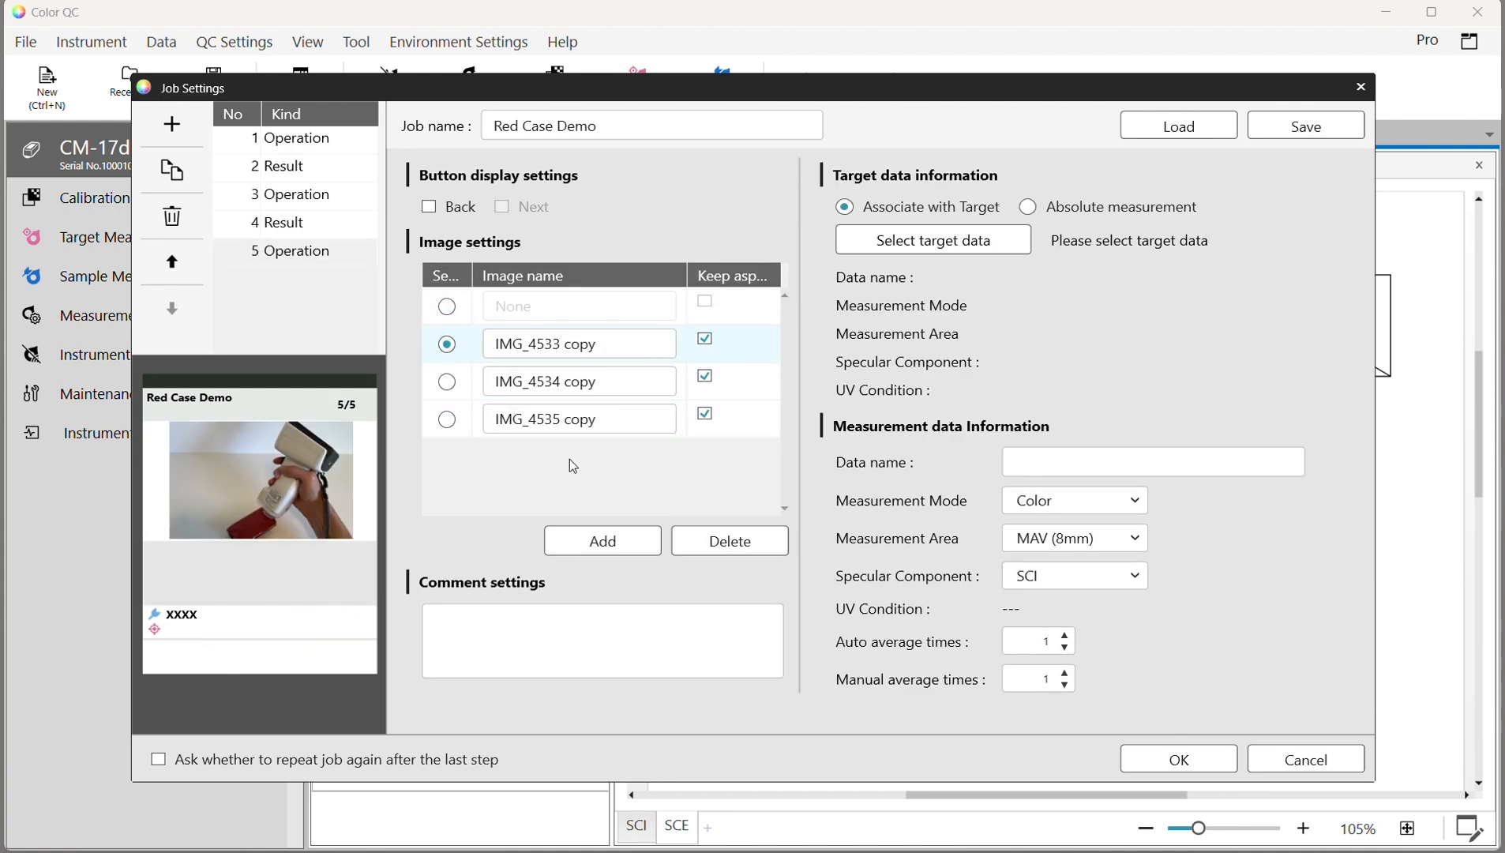
# - Enter the step's comment "Measure the flat area on the cap x3 stabilise the case with your free hand."
pyautogui.click(527, 633)
pyautogui.write('Measure the flat ')
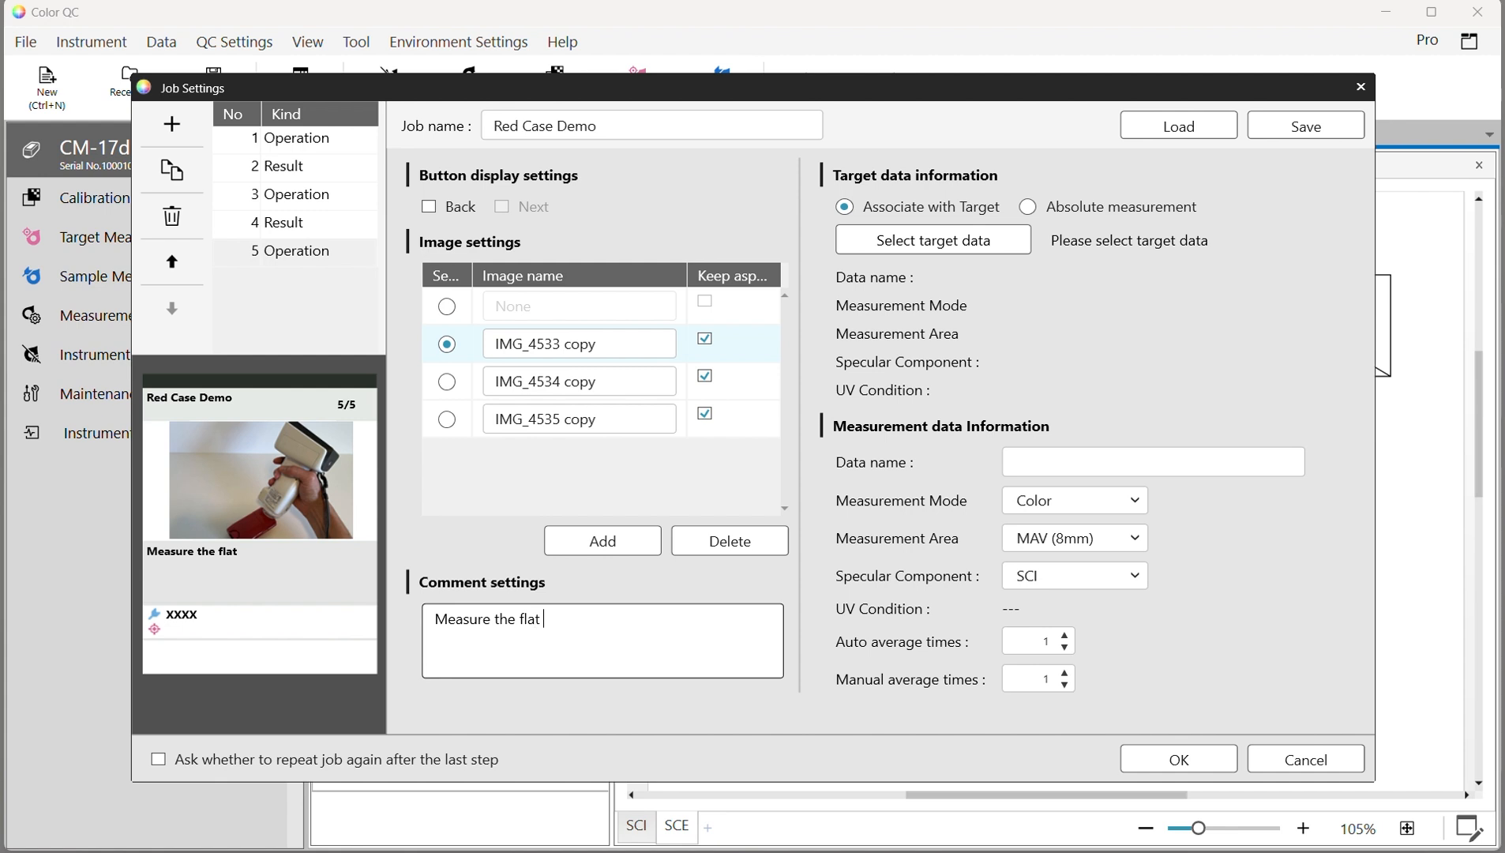
pyautogui.write('area on the cap x3')
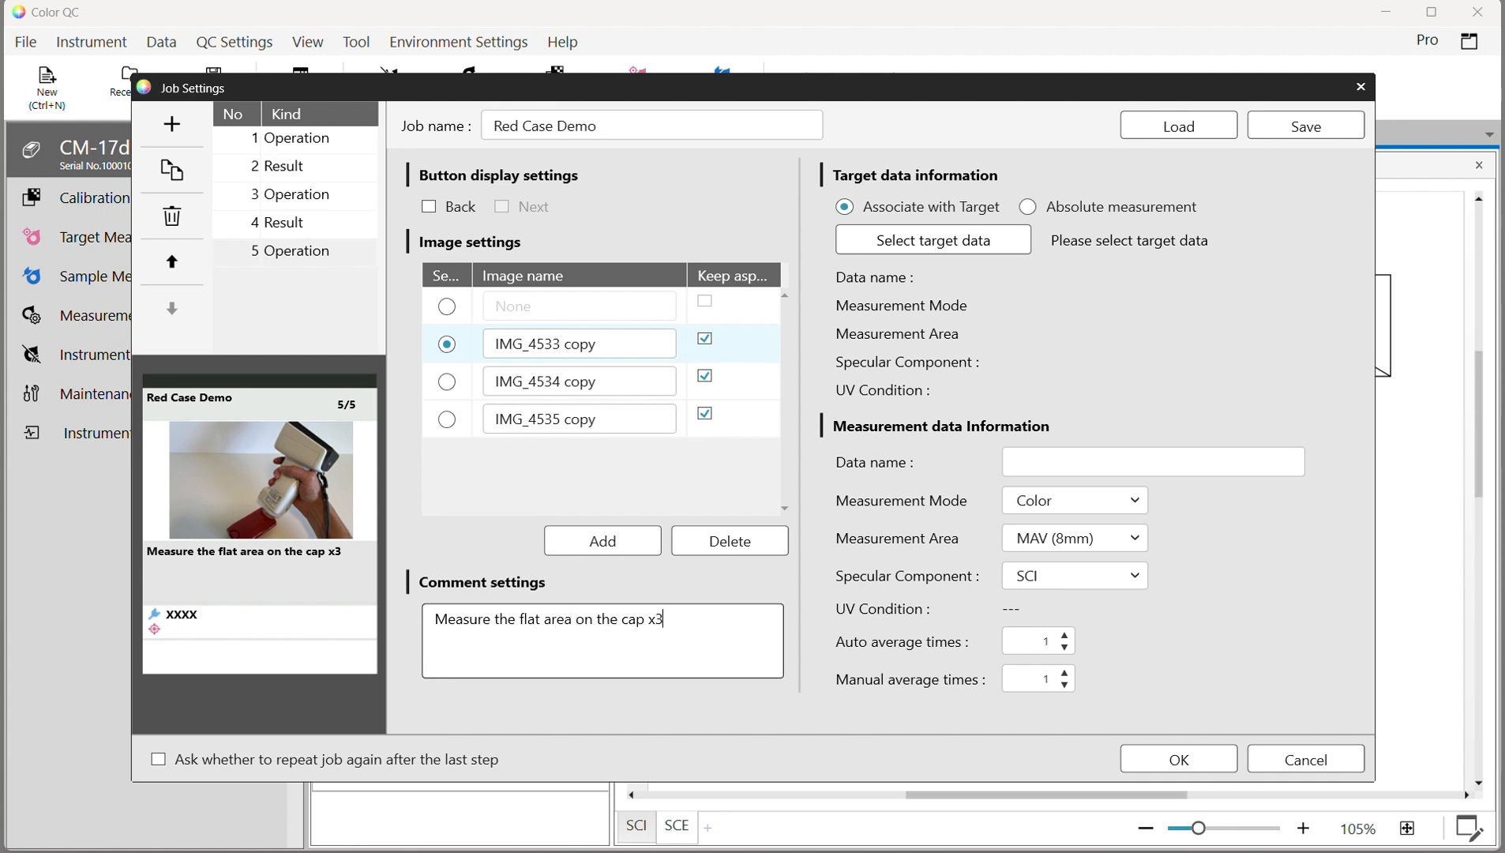
pyautogui.write(' stabilise the ')
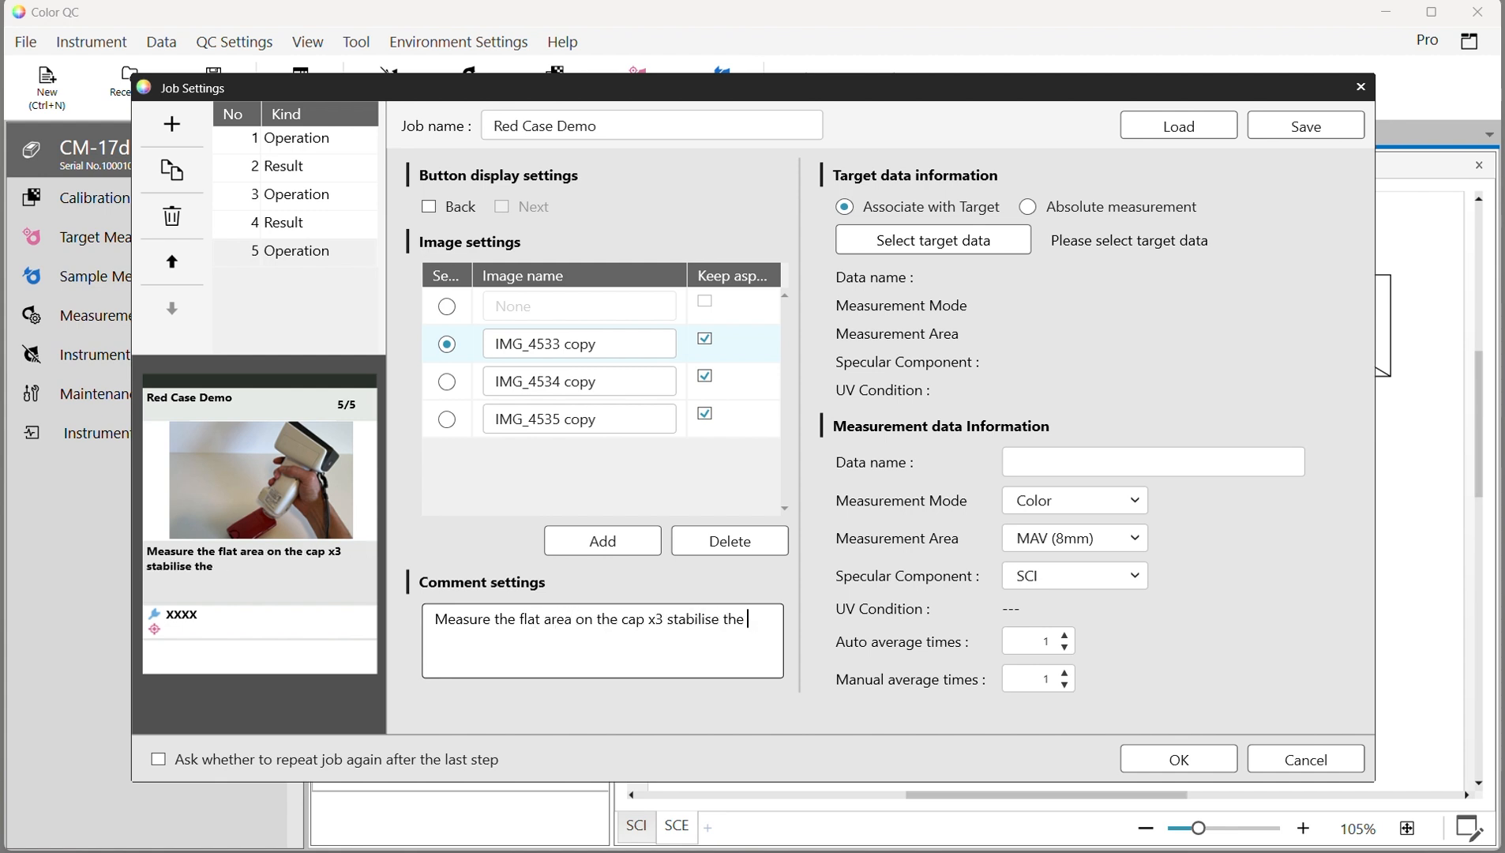
pyautogui.write('case with your free hand.')
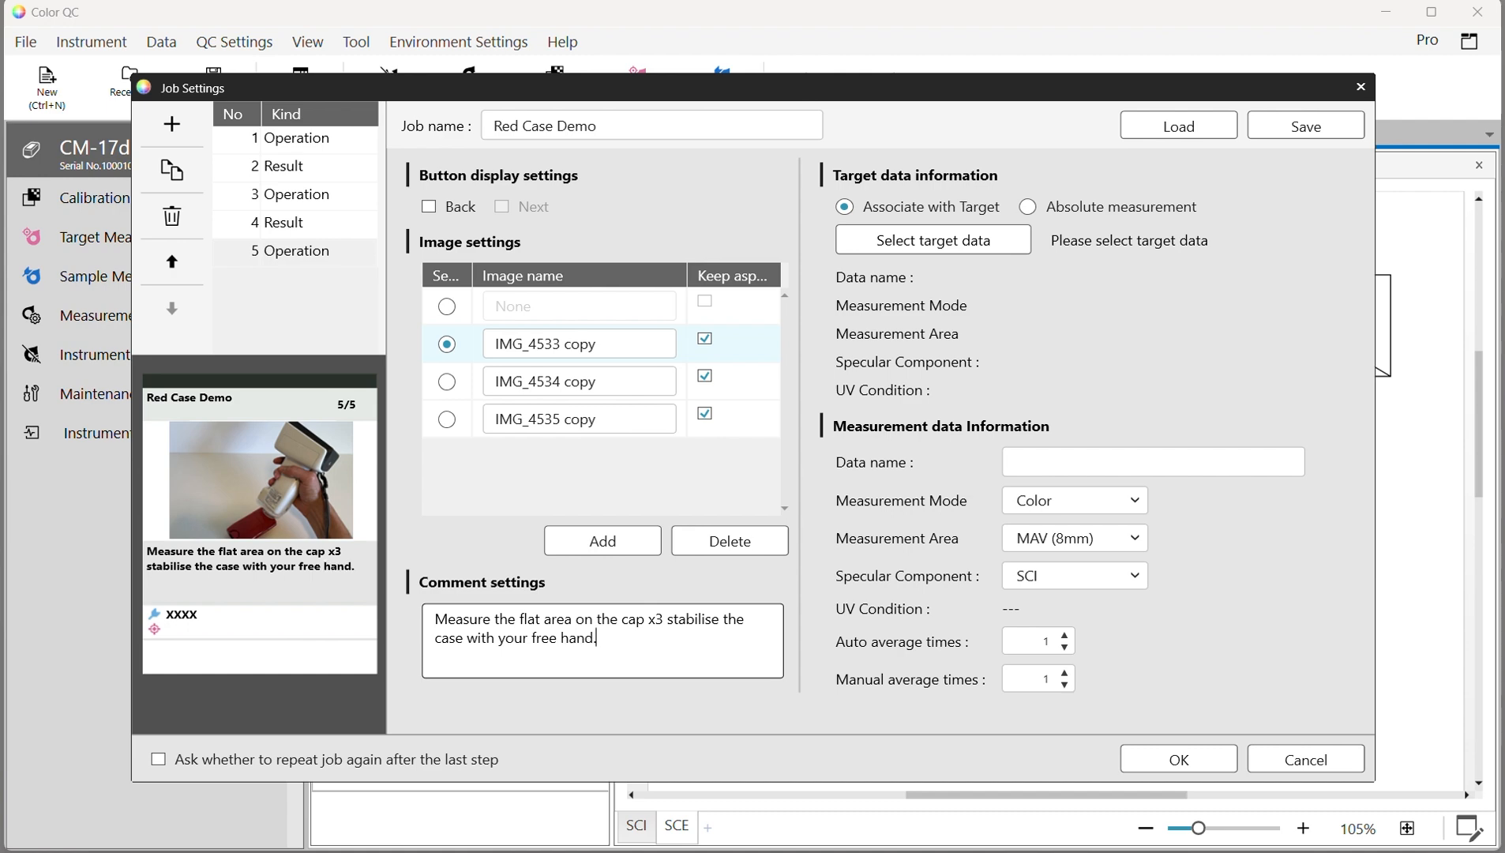
# - Associate the third Operation step with the registered target "case red"
pyautogui.click(932, 240)
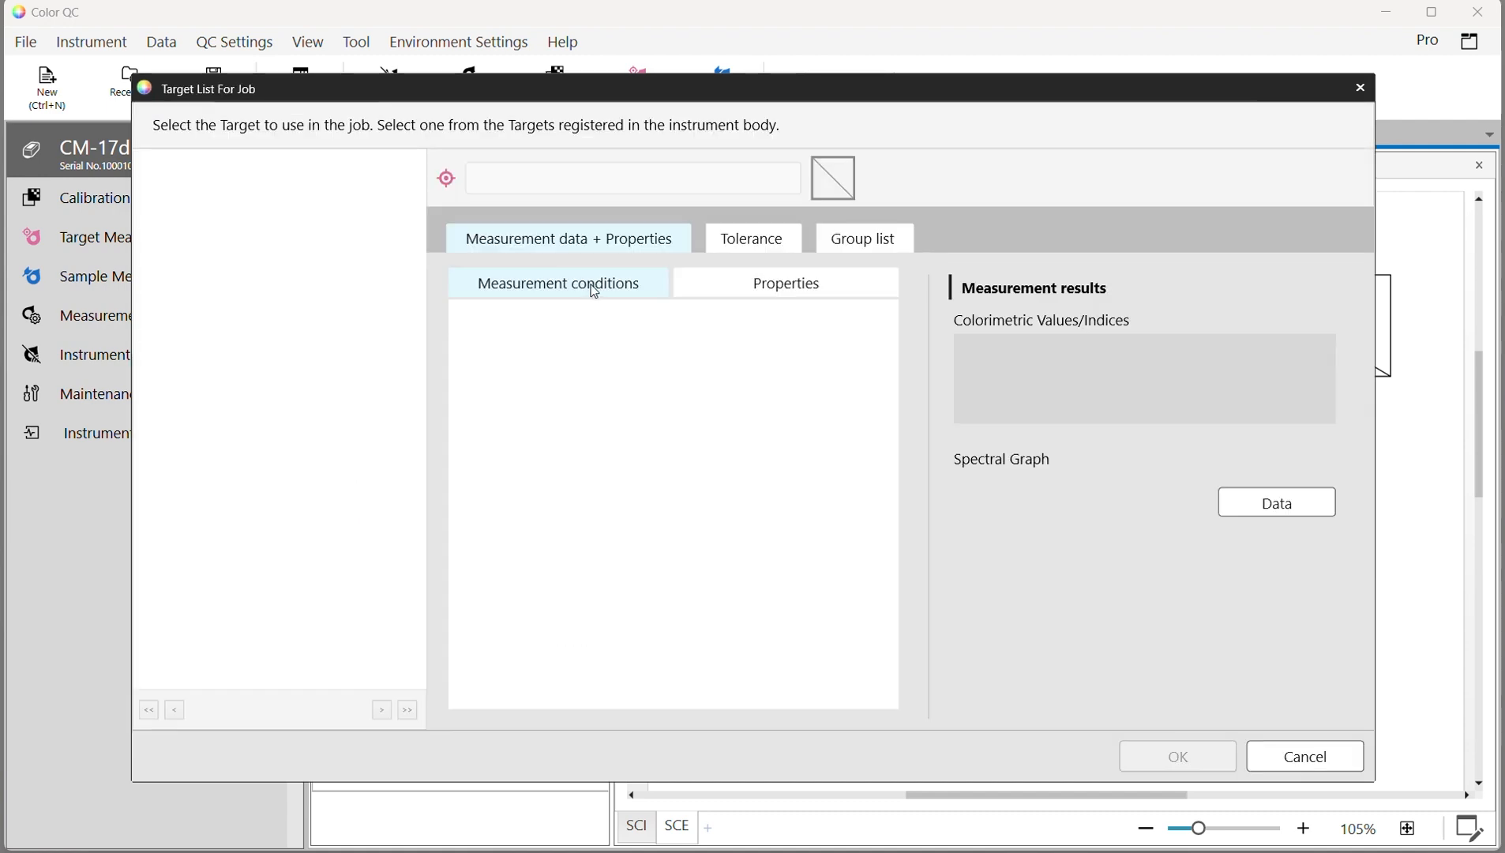
pyautogui.click(205, 193)
pyautogui.click(1208, 754)
# - Set the measurement data name to CASECAP and the manual average times to 3
pyautogui.click(1051, 462)
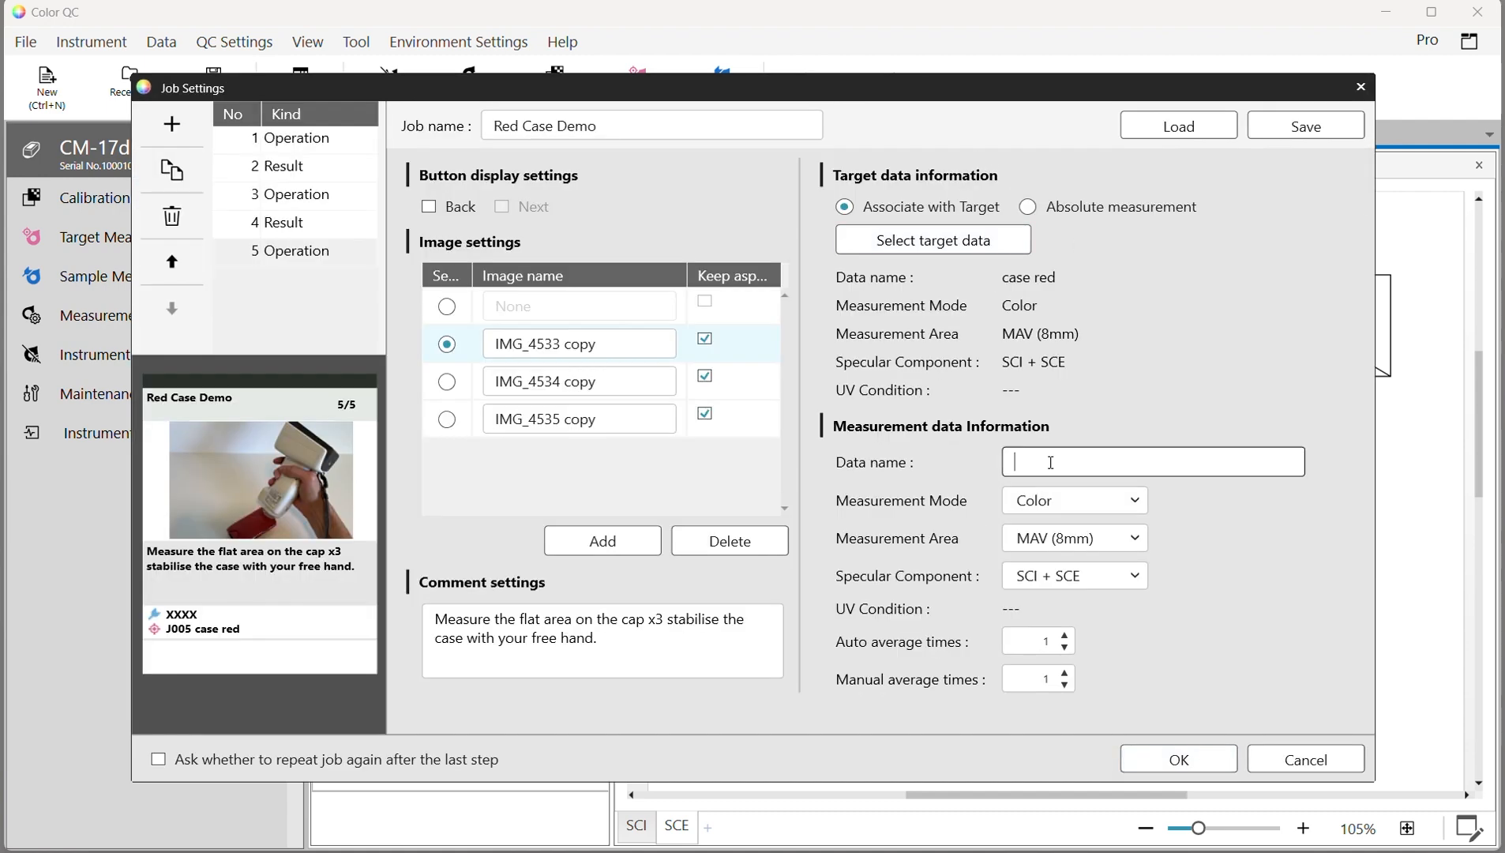
pyautogui.write('CASECAP')
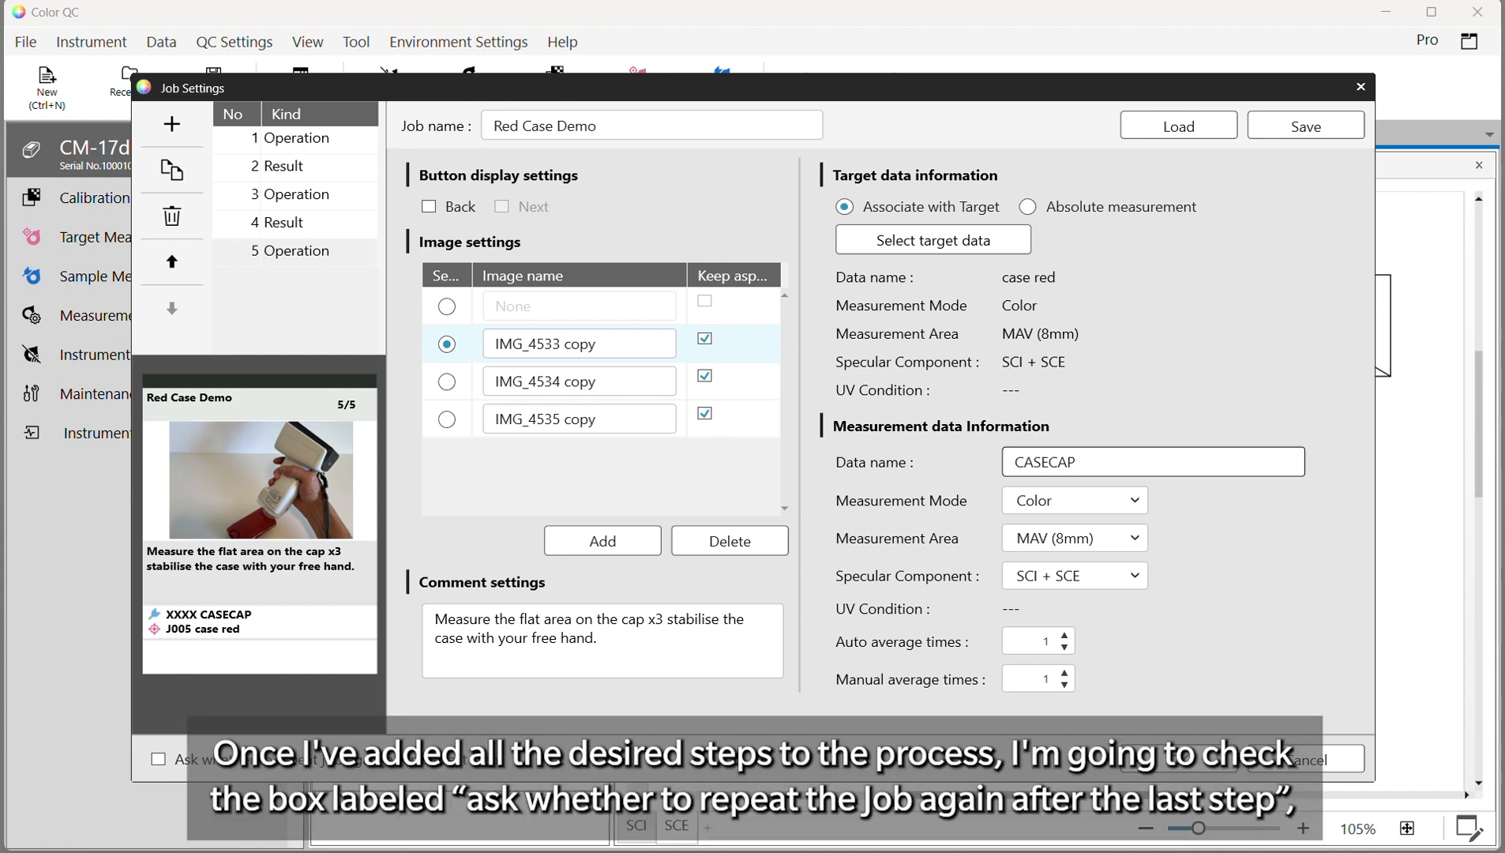
pyautogui.click(1064, 674)
pyautogui.click(1063, 674)
# - Add a third Result step to the job with custom item 1 set to ΔL* and custom item 2 set to ΔE*ab
pyautogui.click(166, 125)
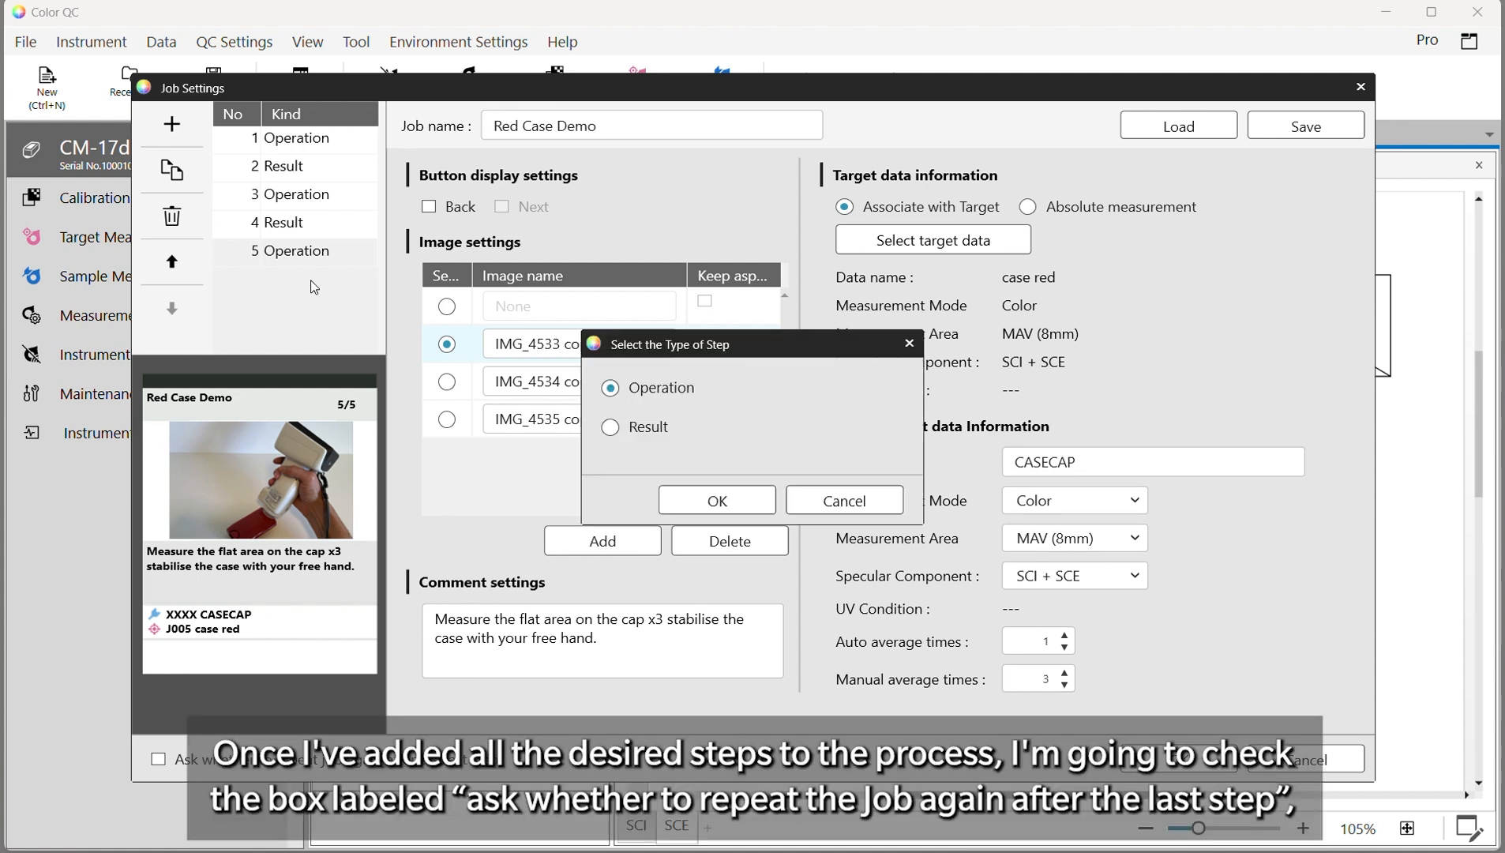
pyautogui.click(610, 426)
pyautogui.click(717, 500)
pyautogui.click(581, 429)
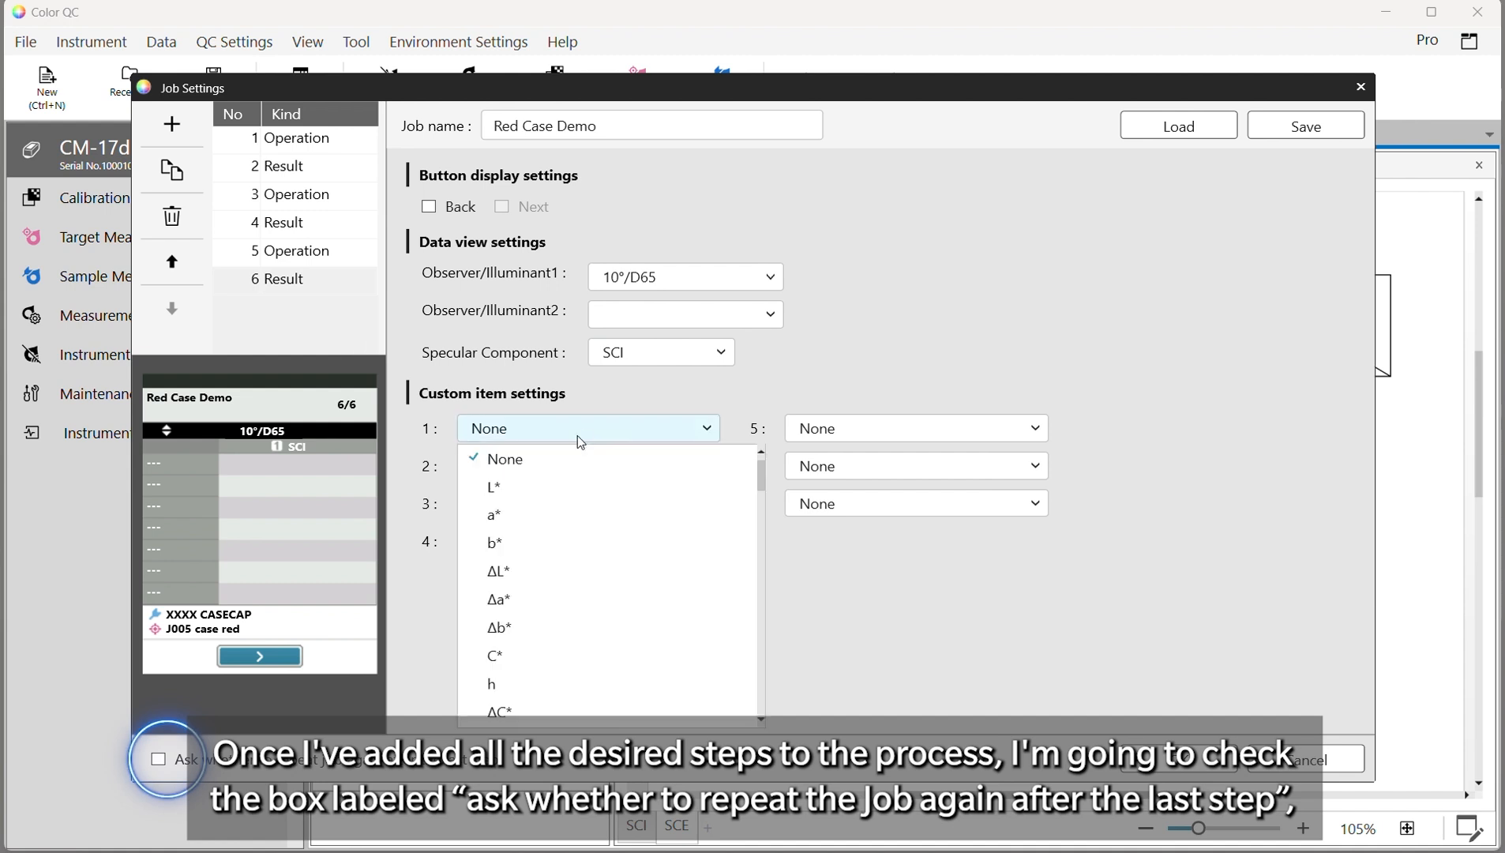
pyautogui.click(518, 573)
pyautogui.click(544, 469)
pyautogui.scroll(-5, 563, 605)
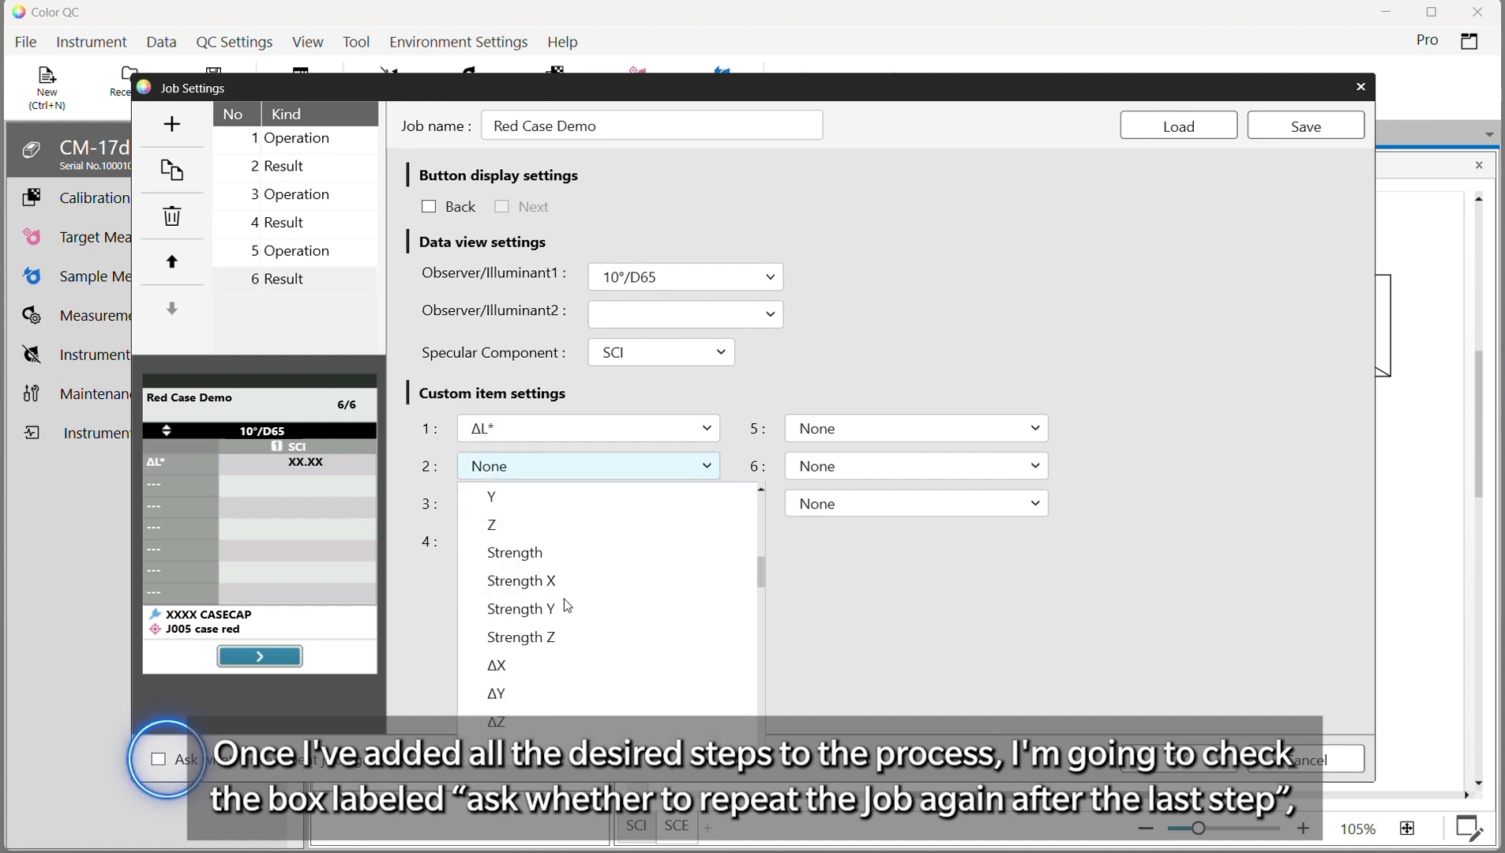
pyautogui.scroll(-4, 563, 599)
pyautogui.click(528, 522)
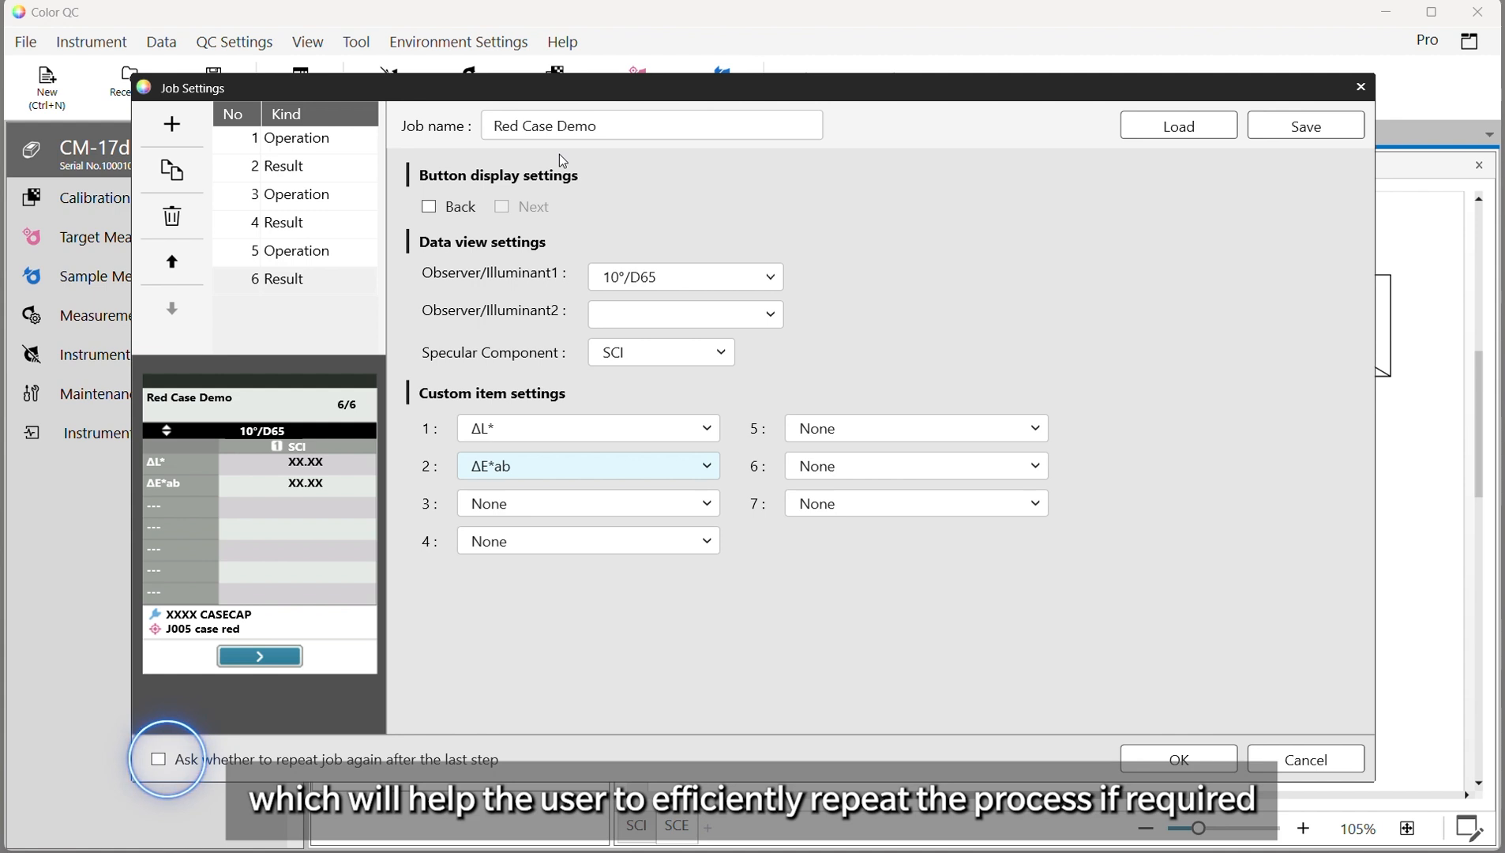
# - Enable asking whether to repeat the job after the last step, and display the Back button on Result steps 6, 4 and 2
pyautogui.click(159, 760)
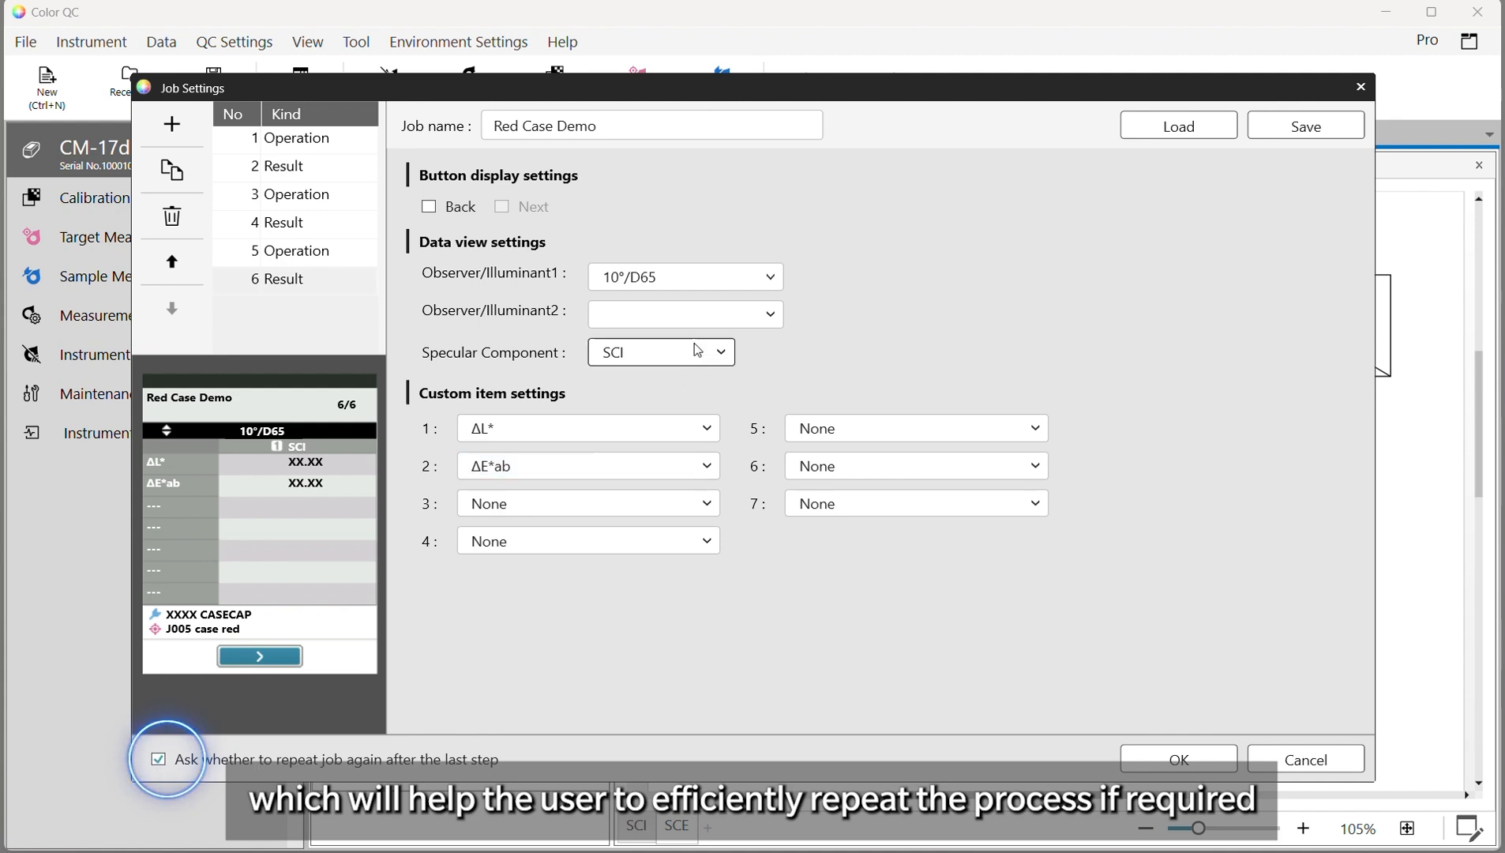
pyautogui.click(430, 209)
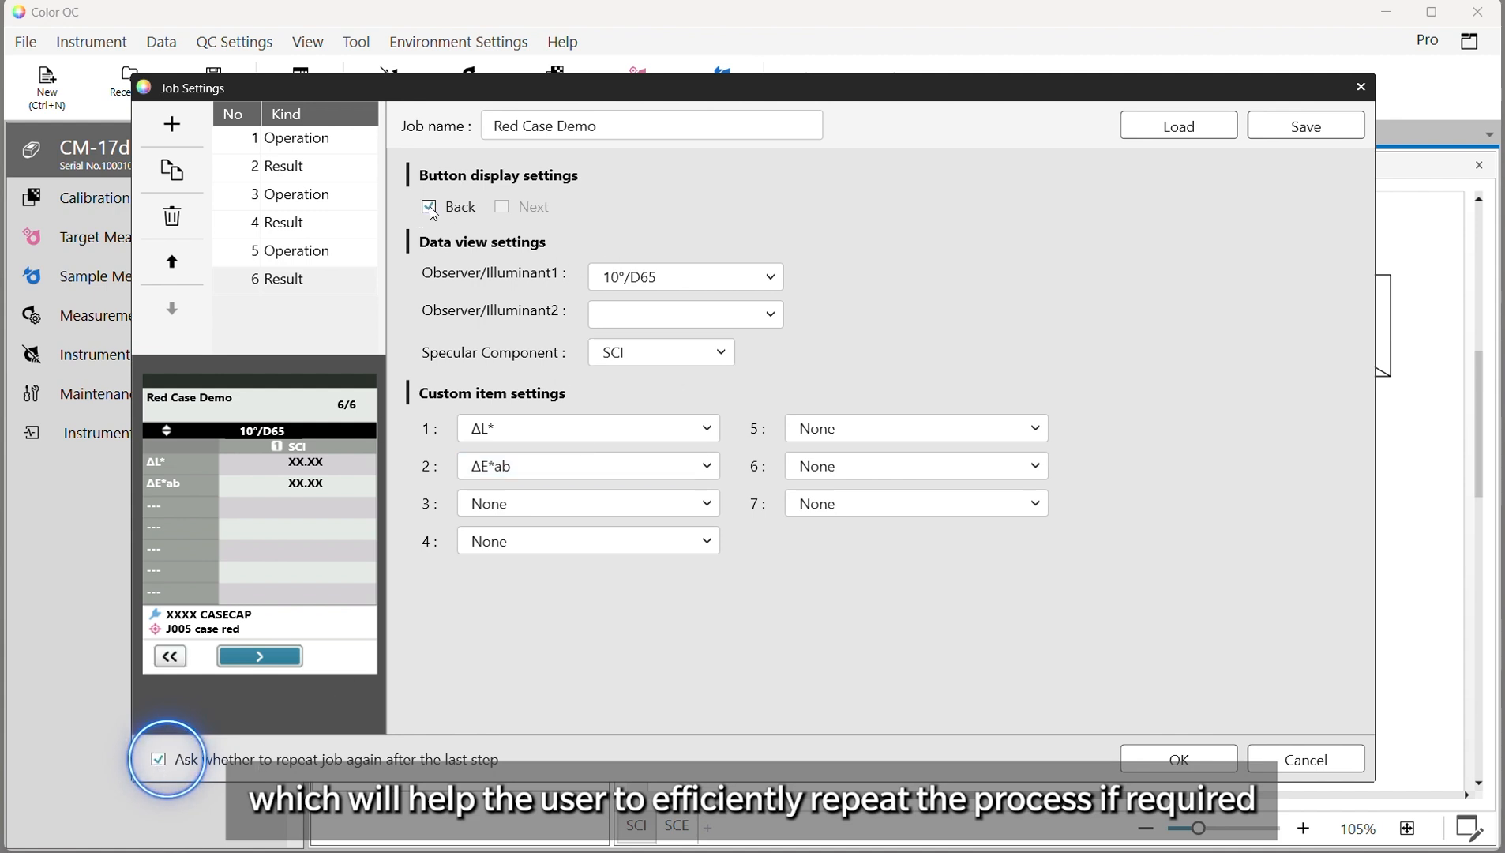
pyautogui.click(307, 218)
pyautogui.click(428, 208)
pyautogui.click(293, 170)
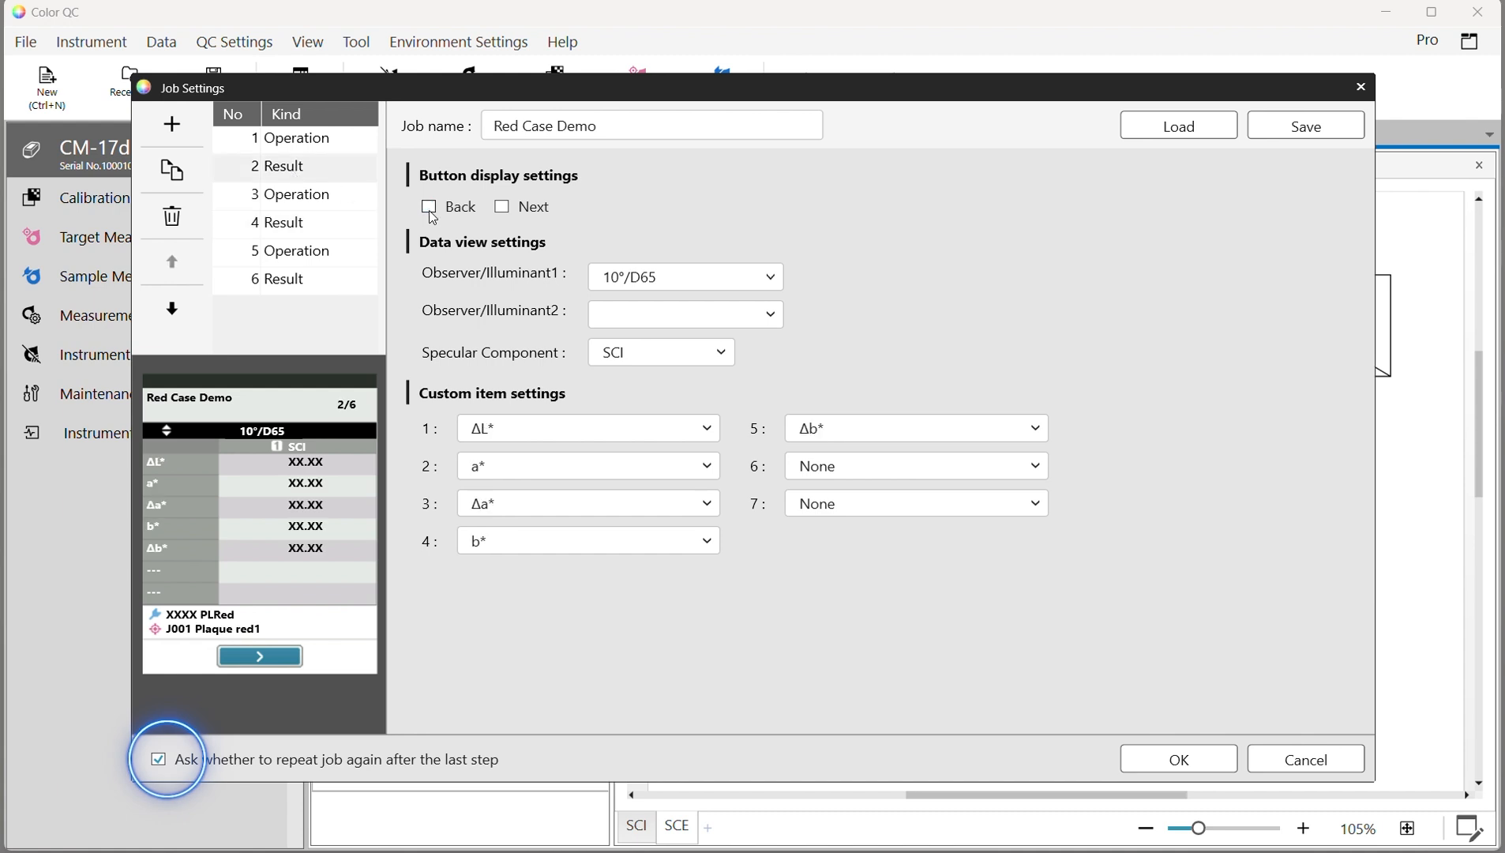
pyautogui.click(430, 208)
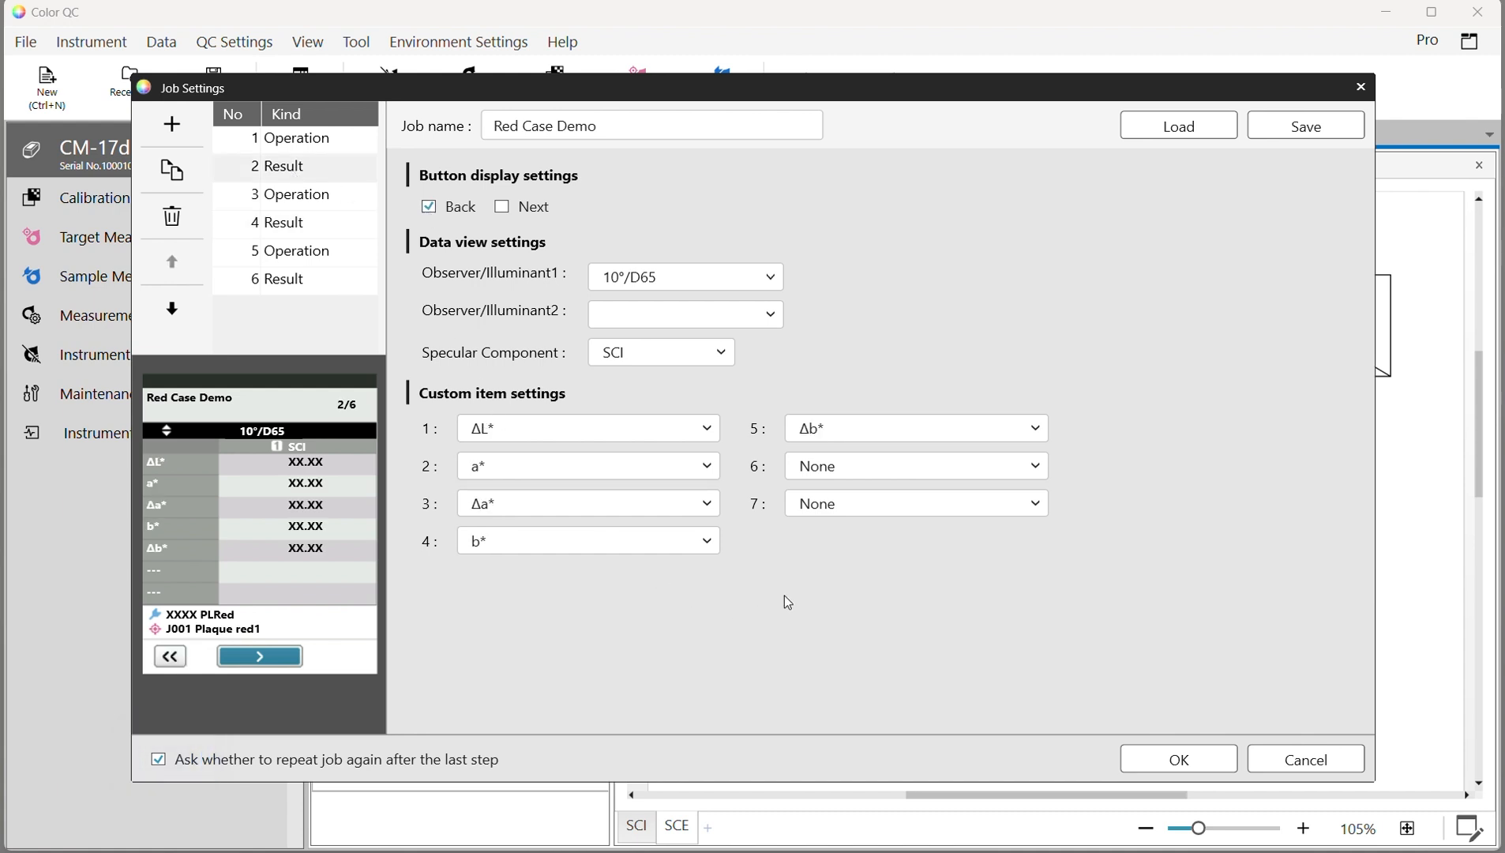
pyautogui.click(292, 221)
pyautogui.click(292, 279)
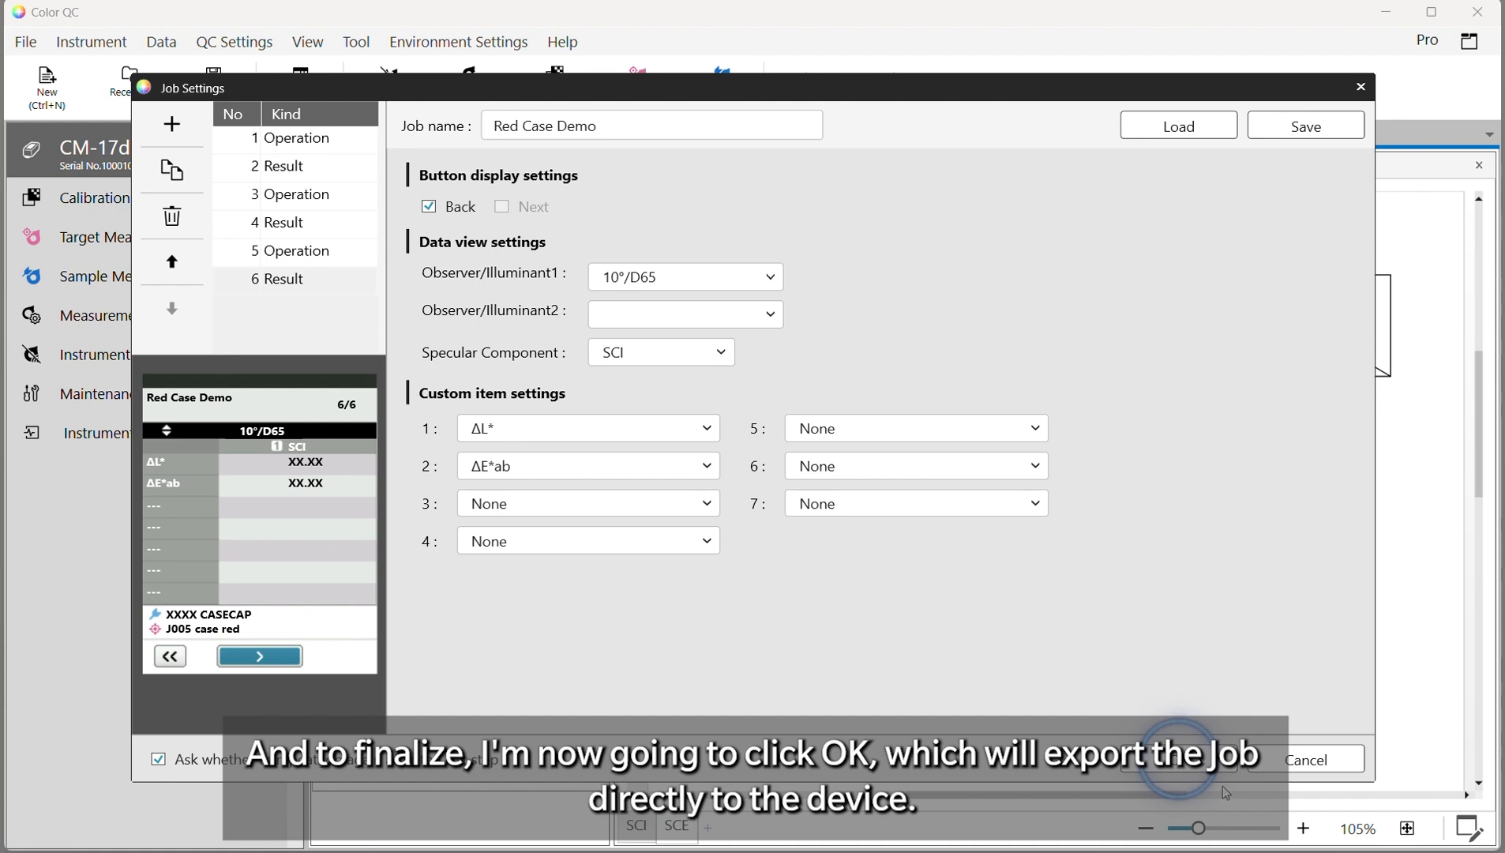
# - Finalise the Red Case Demo job and write its settings to the instrument
pyautogui.click(1182, 765)
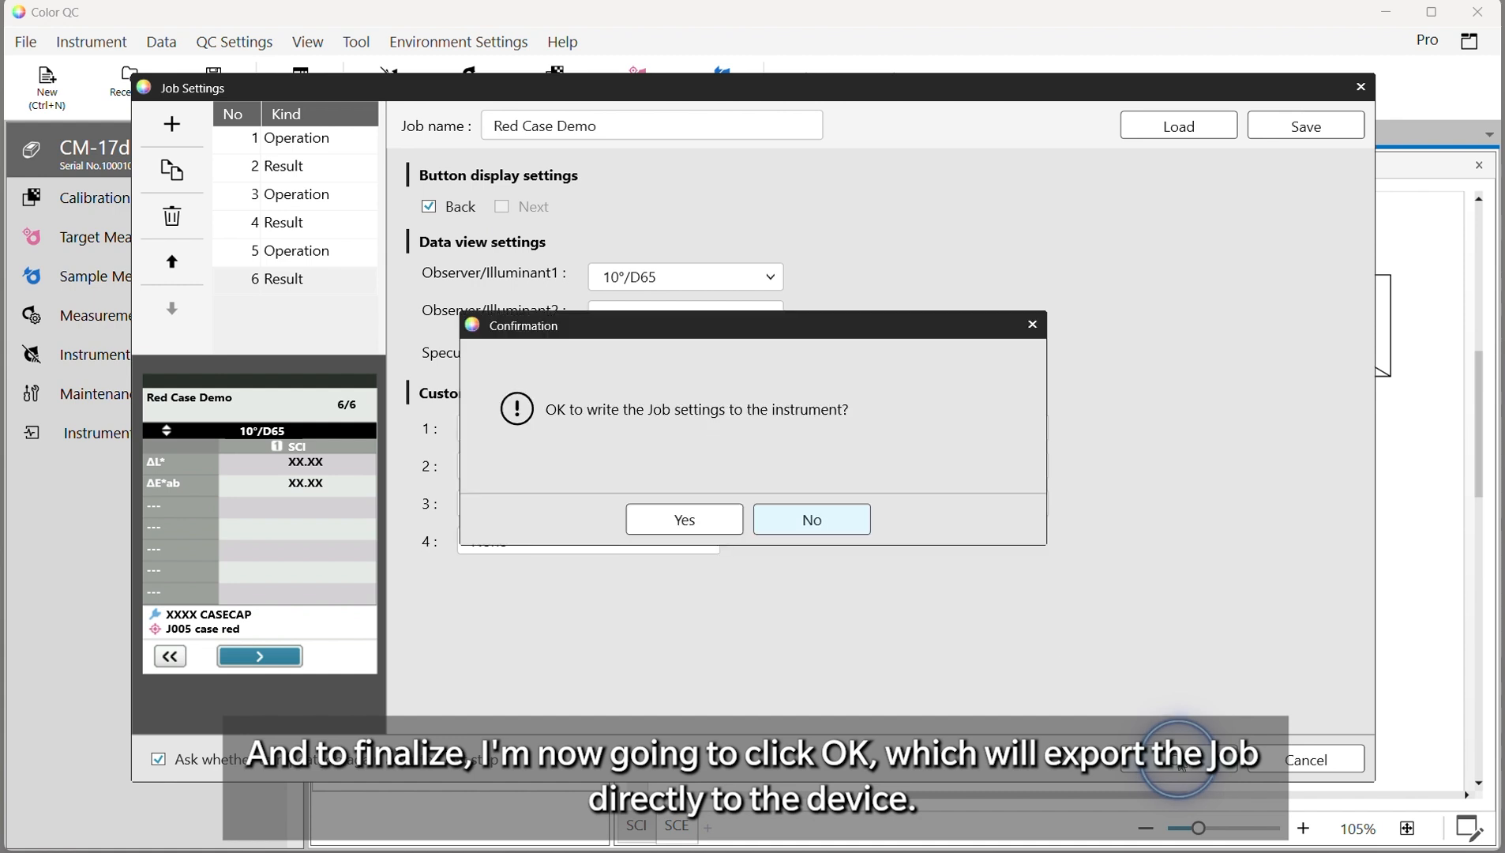
pyautogui.click(680, 520)
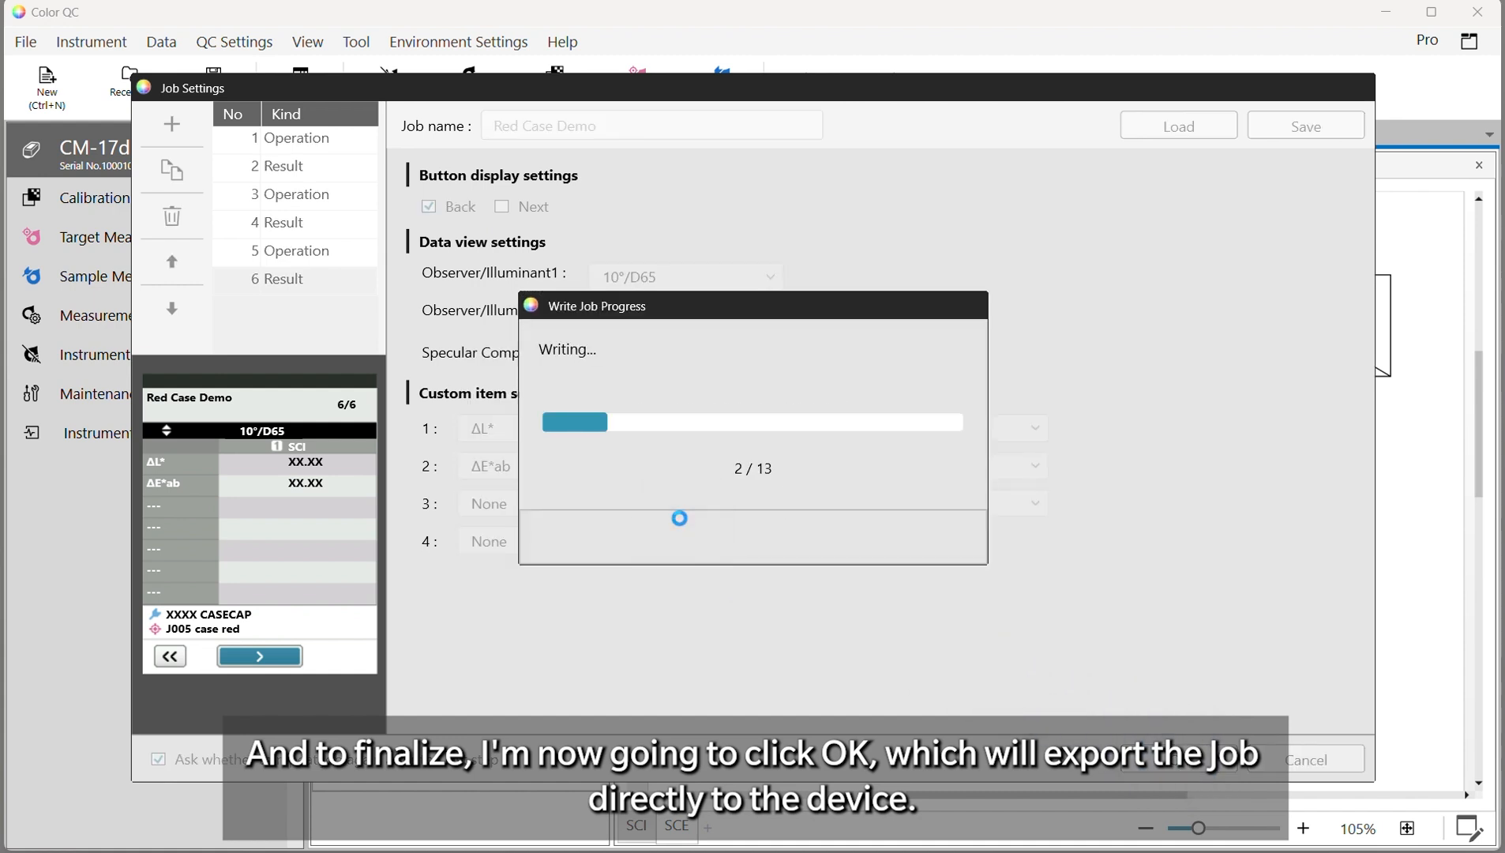